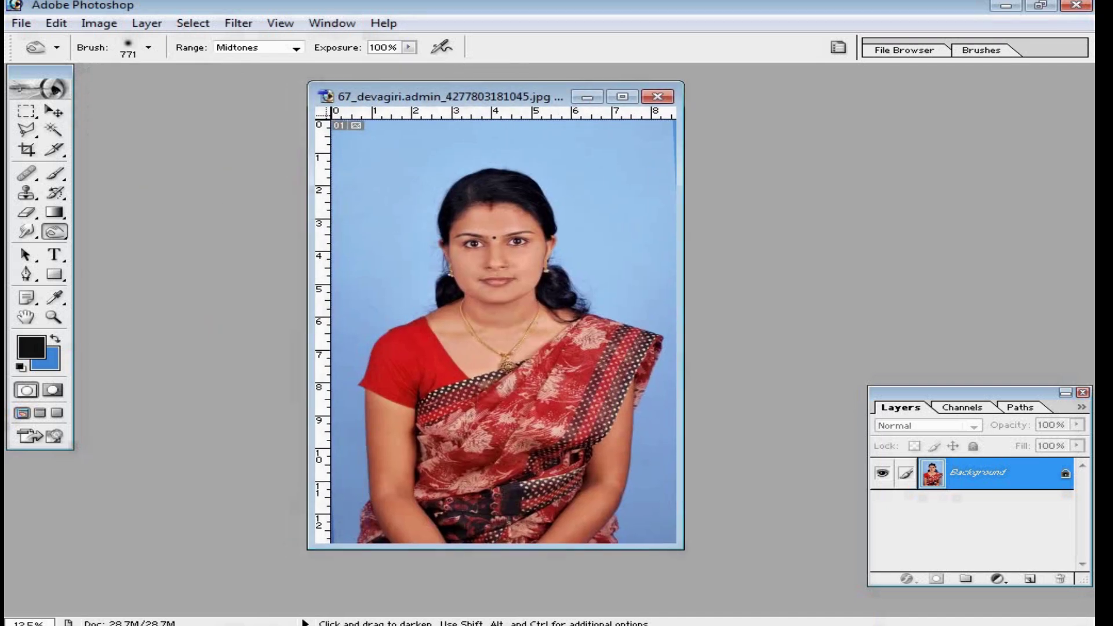
Step: Maximize the portrait's window and examine the facial skin, eyes, lips and neck up close for blemishes
{"action": "left_click", "coordinate": [622, 96]}
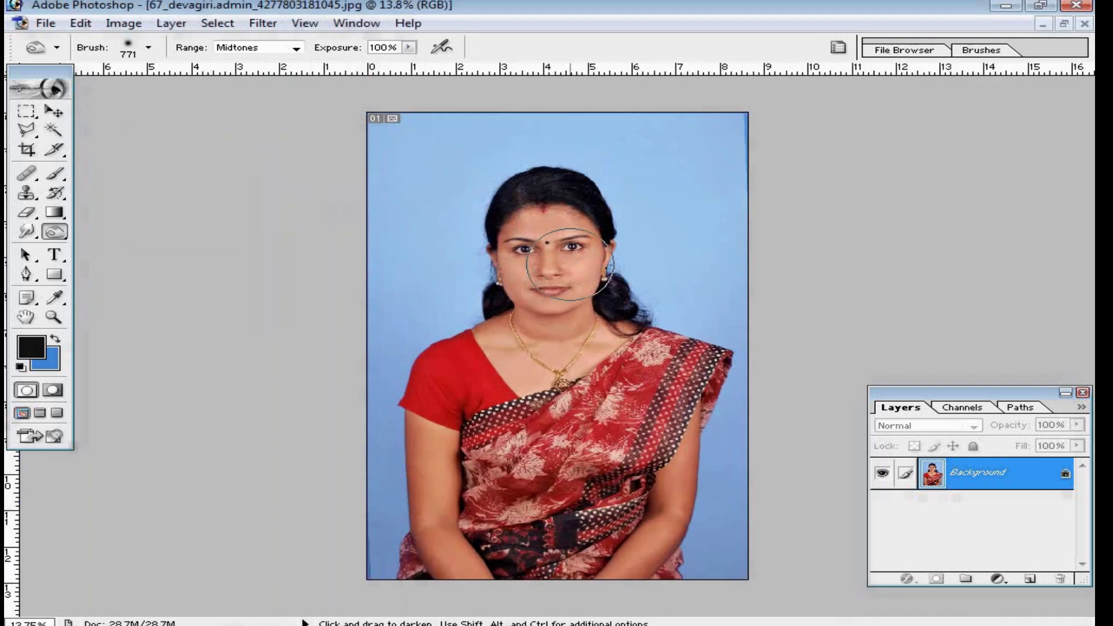
{"action": "left_click", "coordinate": [523, 280], "text": "ctrl"}
{"action": "left_click", "coordinate": [525, 281], "text": "ctrl"}
{"action": "left_click", "coordinate": [533, 289], "text": "ctrl"}
{"action": "left_click", "coordinate": [537, 297], "text": "ctrl"}
{"action": "left_click", "coordinate": [537, 298], "text": "ctrl"}
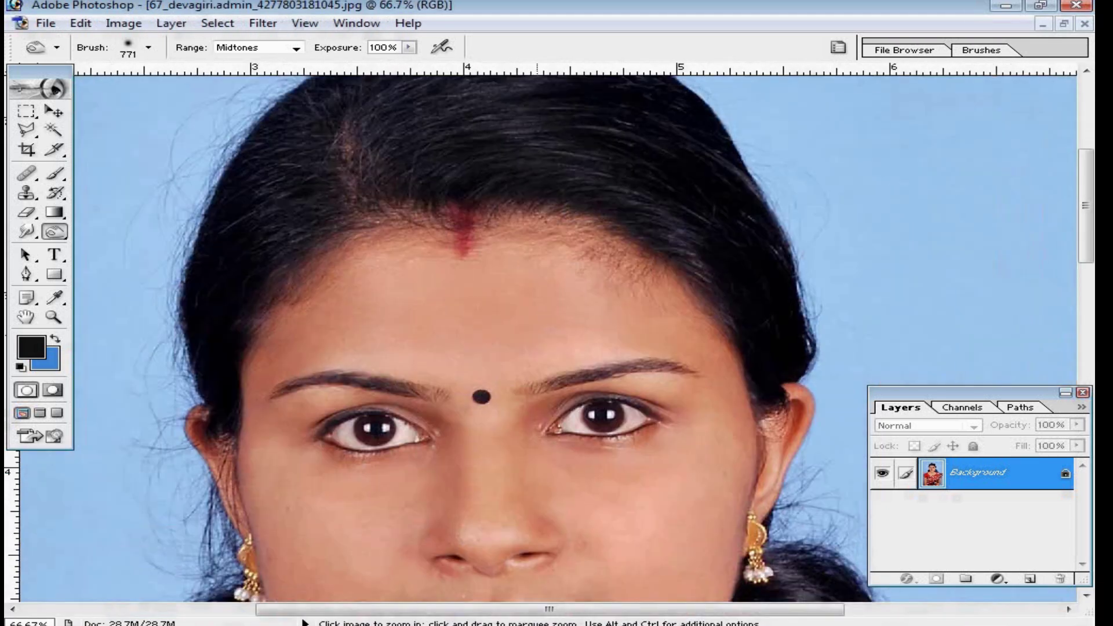
{"action": "left_click_drag", "start_coordinate": [458, 408], "coordinate": [513, 92]}
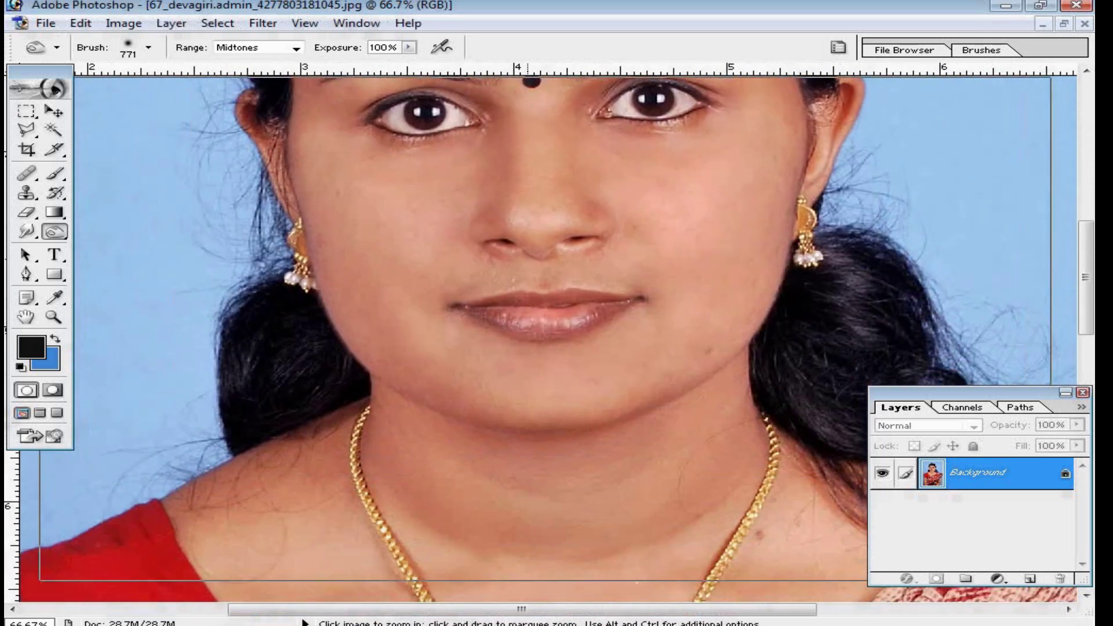
{"action": "left_click", "coordinate": [530, 259], "text": "ctrl"}
{"action": "left_click", "coordinate": [538, 255], "text": "ctrl"}
{"action": "left_click", "coordinate": [539, 256], "text": "ctrl"}
{"action": "left_click_drag", "start_coordinate": [537, 256], "coordinate": [699, 592]}
{"action": "left_click_drag", "start_coordinate": [446, 191], "coordinate": [868, 136]}
{"action": "left_click_drag", "start_coordinate": [363, 259], "coordinate": [385, 188]}
{"action": "left_click_drag", "start_coordinate": [831, 393], "coordinate": [635, 294]}
{"action": "key", "text": "ctrl+minus"}
{"action": "key", "text": "ctrl+minus"}
{"action": "key", "text": "ctrl+minus"}
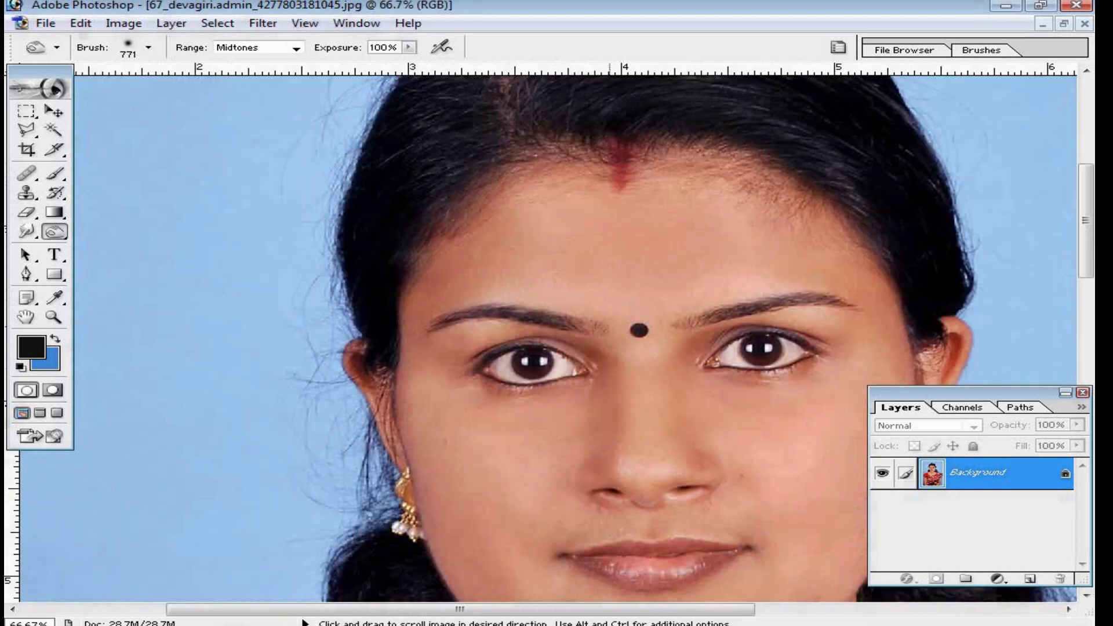
{"action": "left_click_drag", "start_coordinate": [669, 420], "coordinate": [545, 298]}
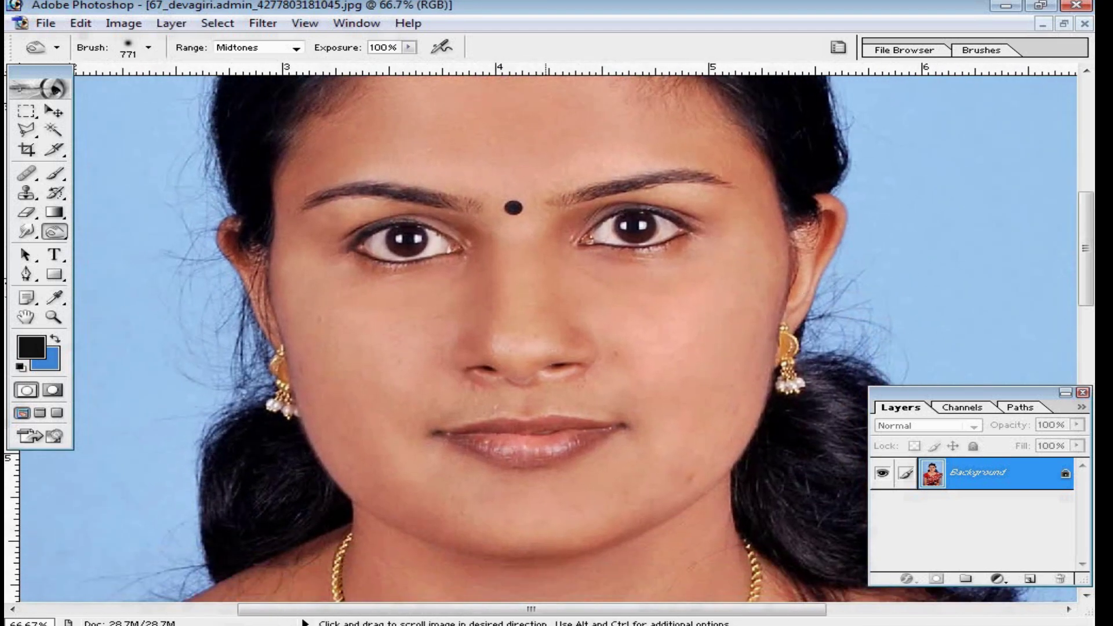
{"action": "left_click_drag", "start_coordinate": [602, 339], "coordinate": [607, 425]}
{"action": "left_click", "coordinate": [529, 296], "text": "ctrl"}
{"action": "left_click_drag", "start_coordinate": [628, 546], "coordinate": [585, 404]}
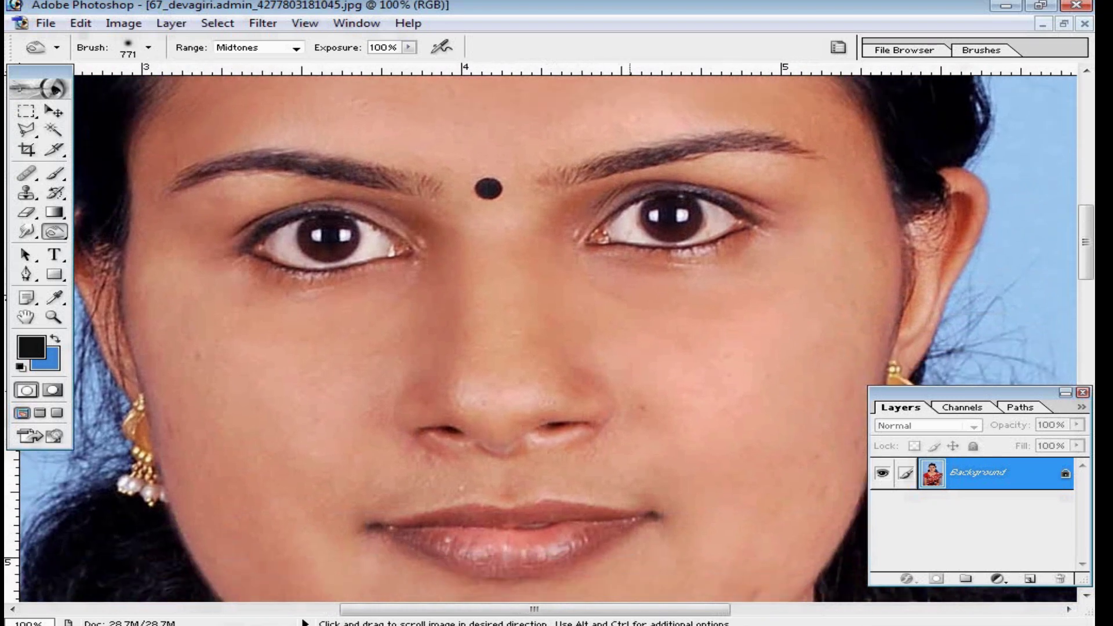
{"action": "left_click", "coordinate": [550, 341], "text": "ctrl+alt"}
{"action": "left_click_drag", "start_coordinate": [549, 341], "coordinate": [584, 341]}
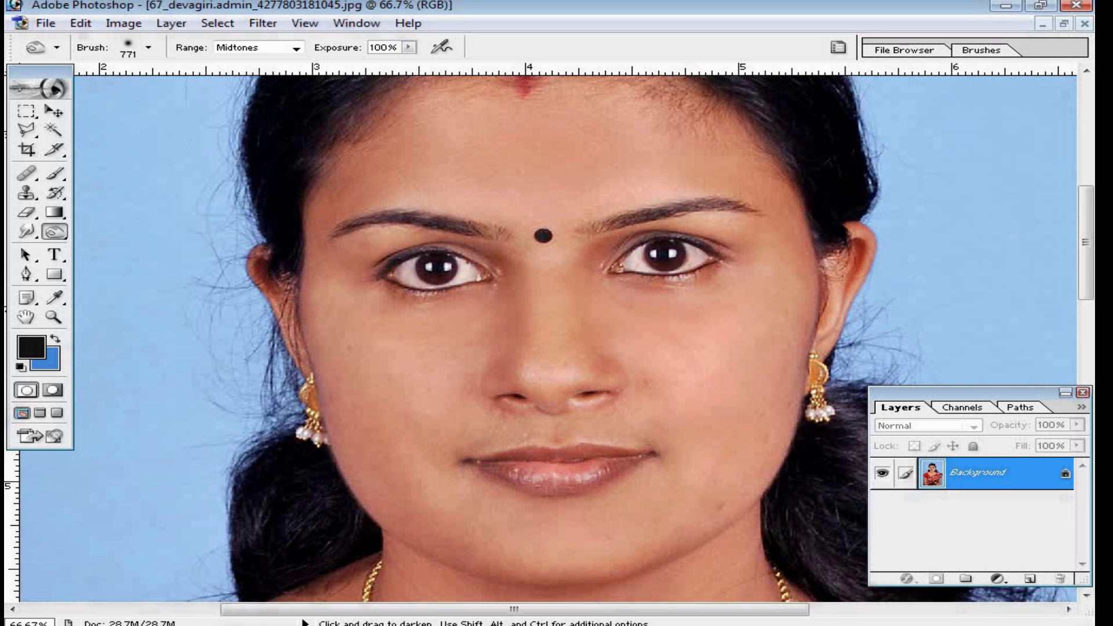
Step: Duplicate the Background layer, and duplicate that copy again as Background copy 2
{"action": "right_click", "coordinate": [985, 470]}
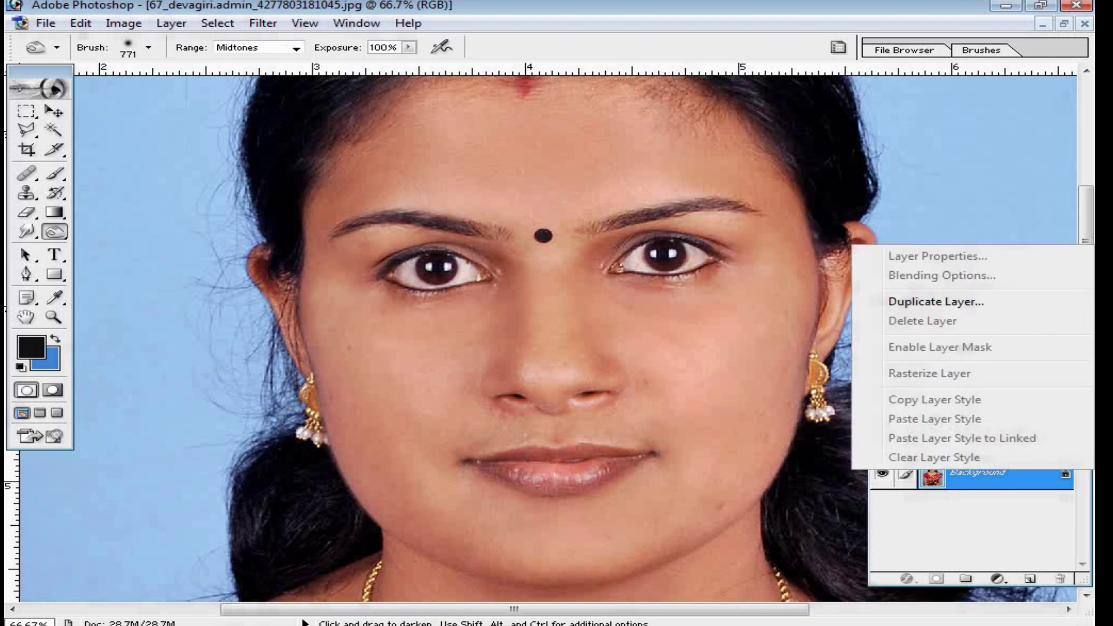
{"action": "left_click", "coordinate": [936, 301]}
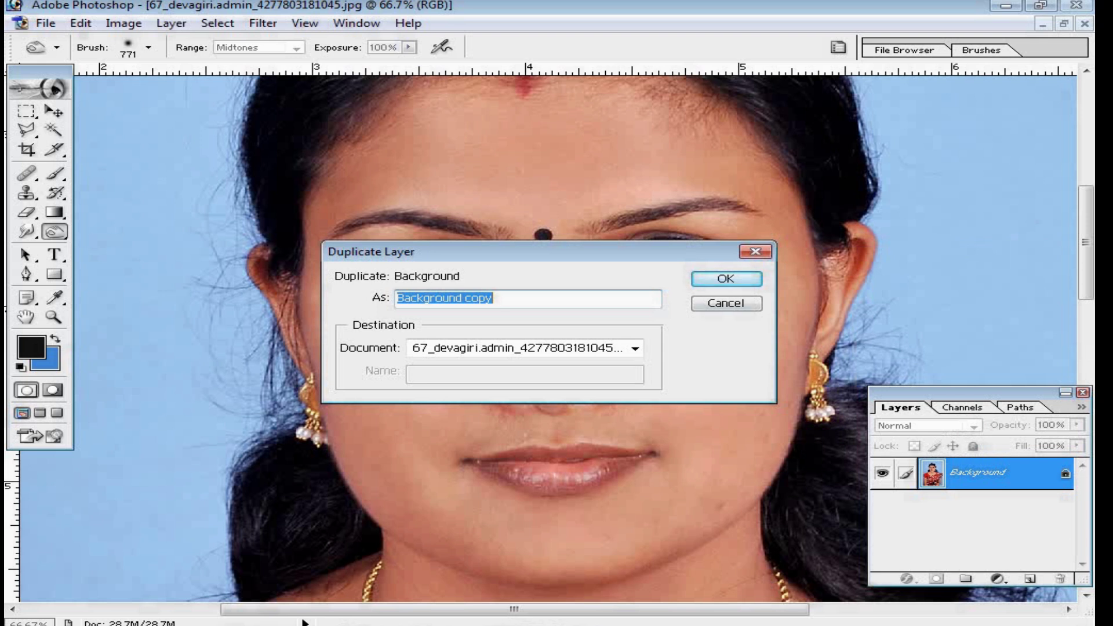
{"action": "left_click", "coordinate": [727, 279]}
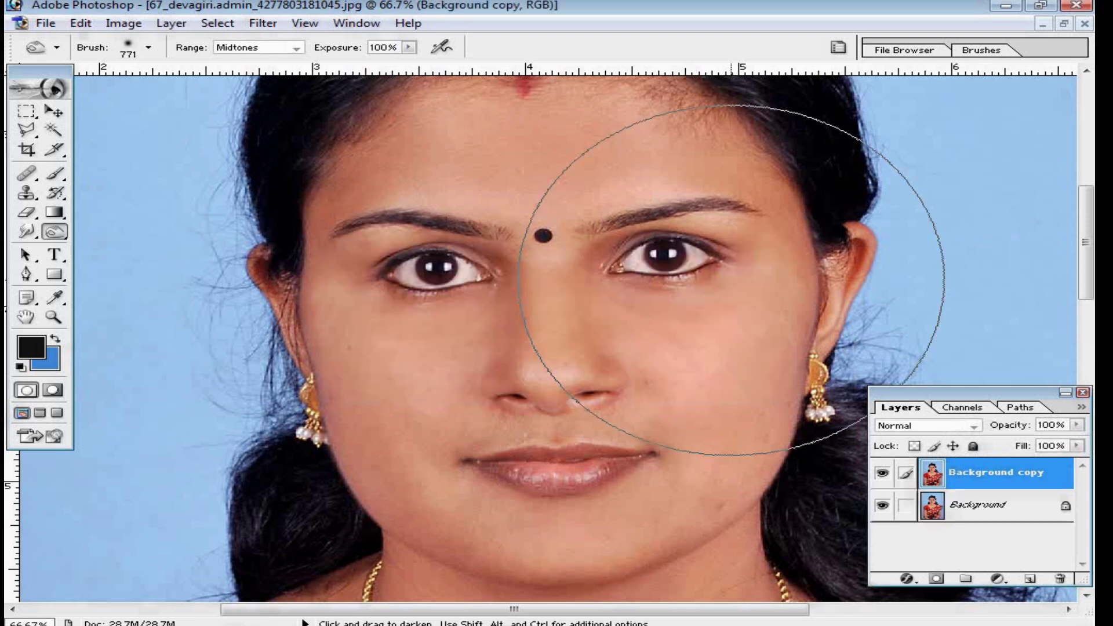
{"action": "right_click", "coordinate": [994, 473]}
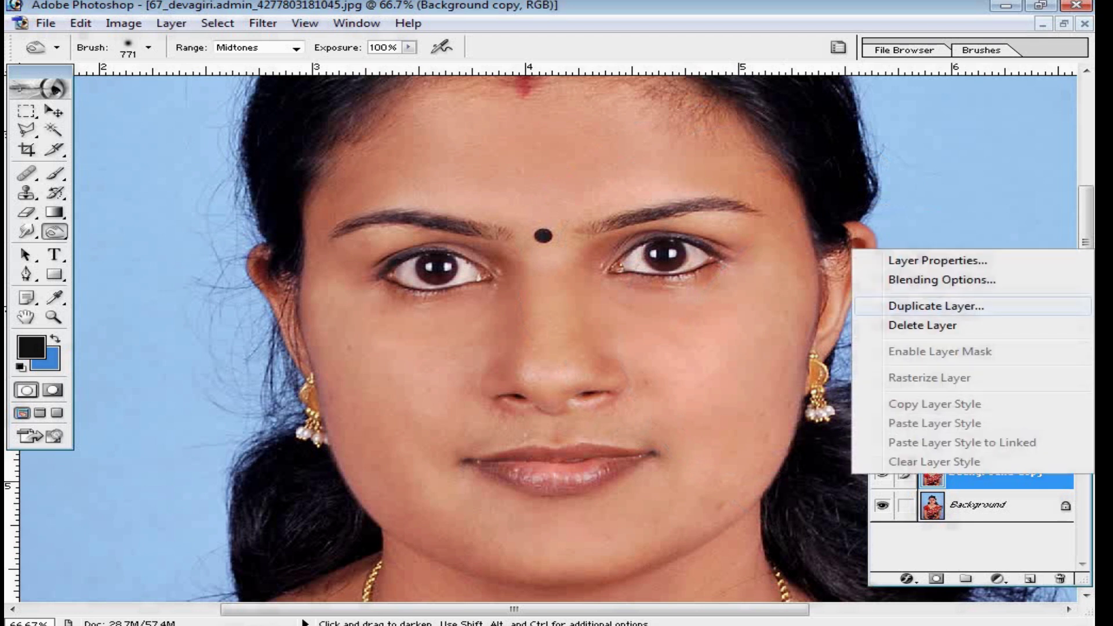
{"action": "left_click", "coordinate": [937, 306]}
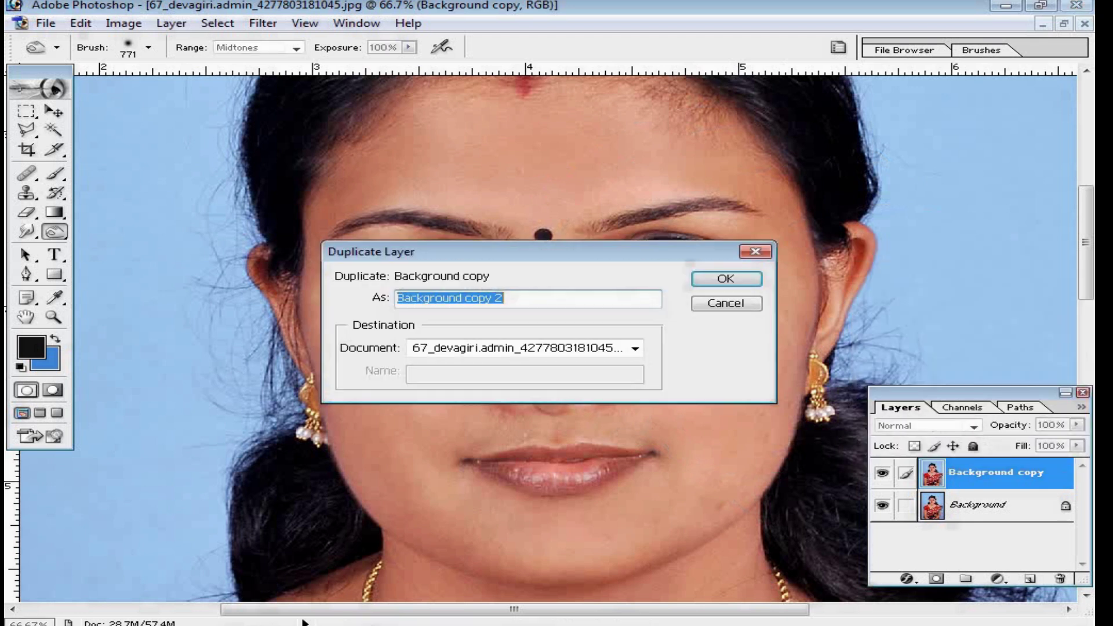
{"action": "left_click", "coordinate": [727, 280]}
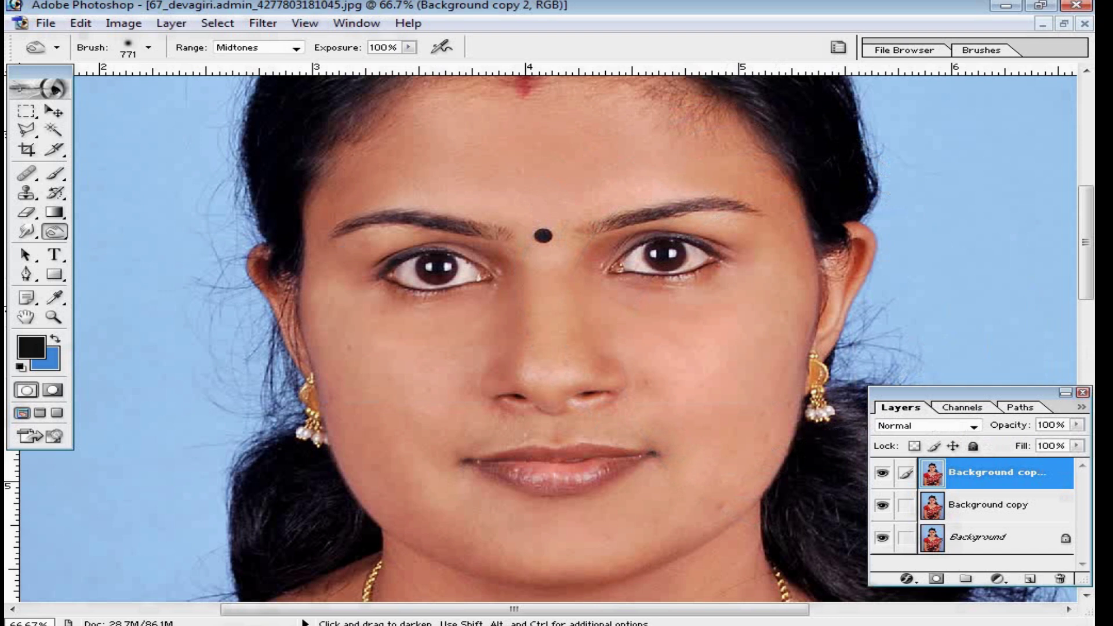
{"action": "double_click", "coordinate": [997, 473]}
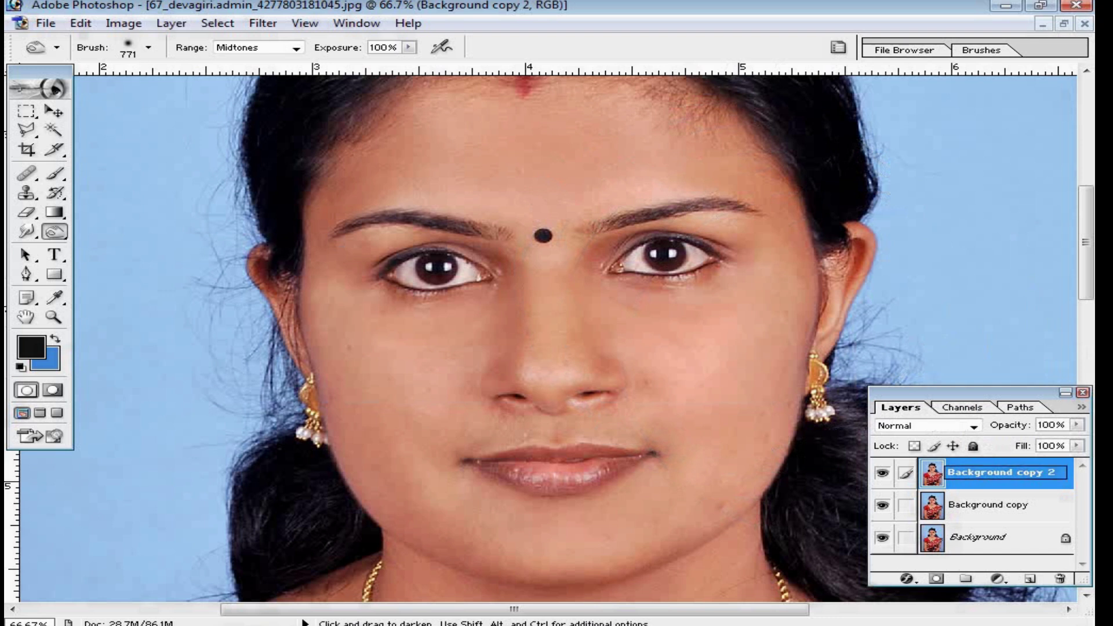
{"action": "key", "text": "Return"}
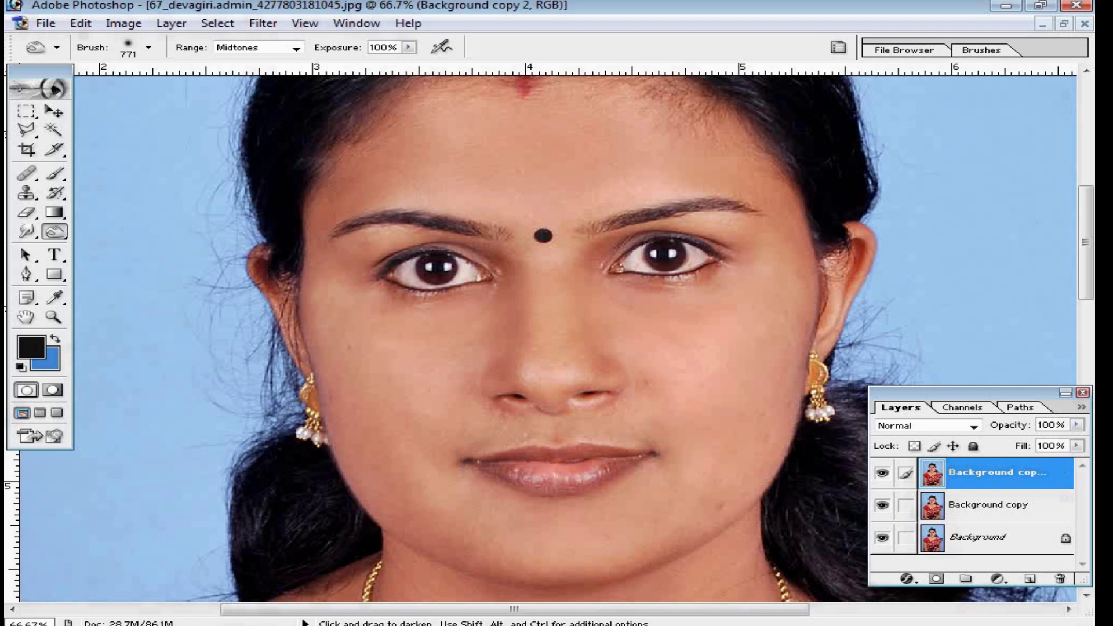
Step: Invert the colours of the Background copy 2 layer and set its blend mode to Vivid Light
{"action": "key", "text": "ctrl+i"}
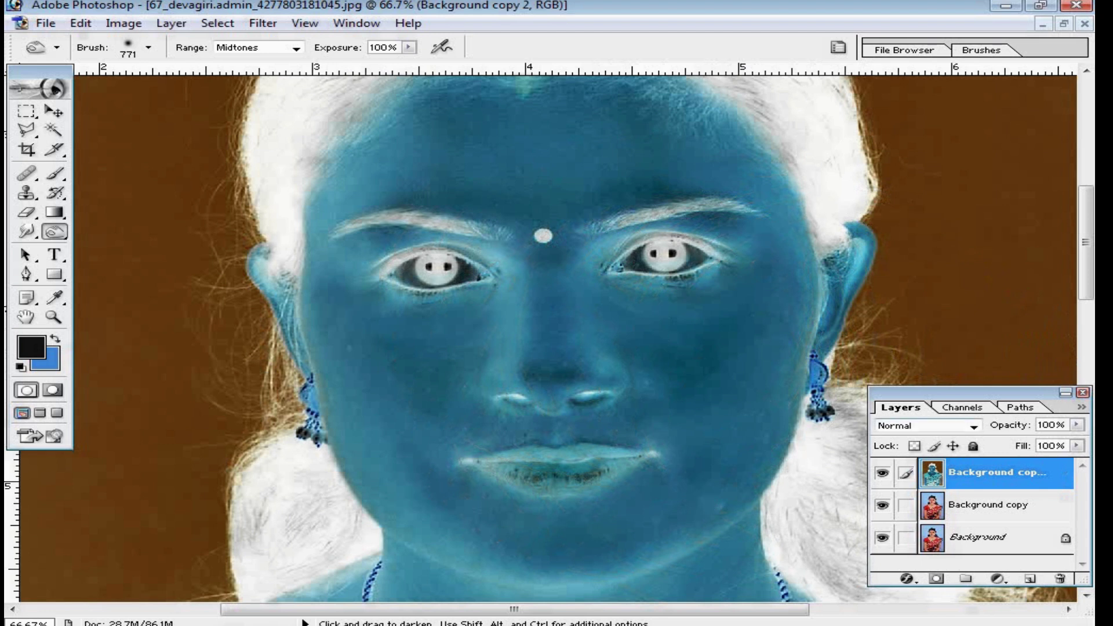
{"action": "left_click", "coordinate": [974, 426]}
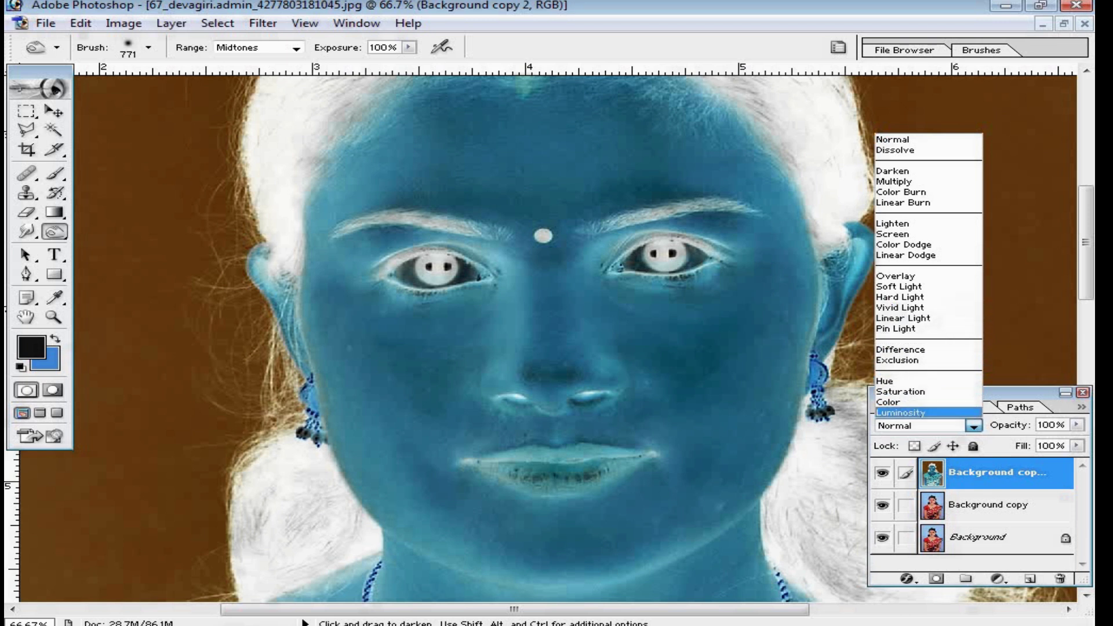
{"action": "left_click", "coordinate": [974, 426]}
{"action": "left_click", "coordinate": [974, 426]}
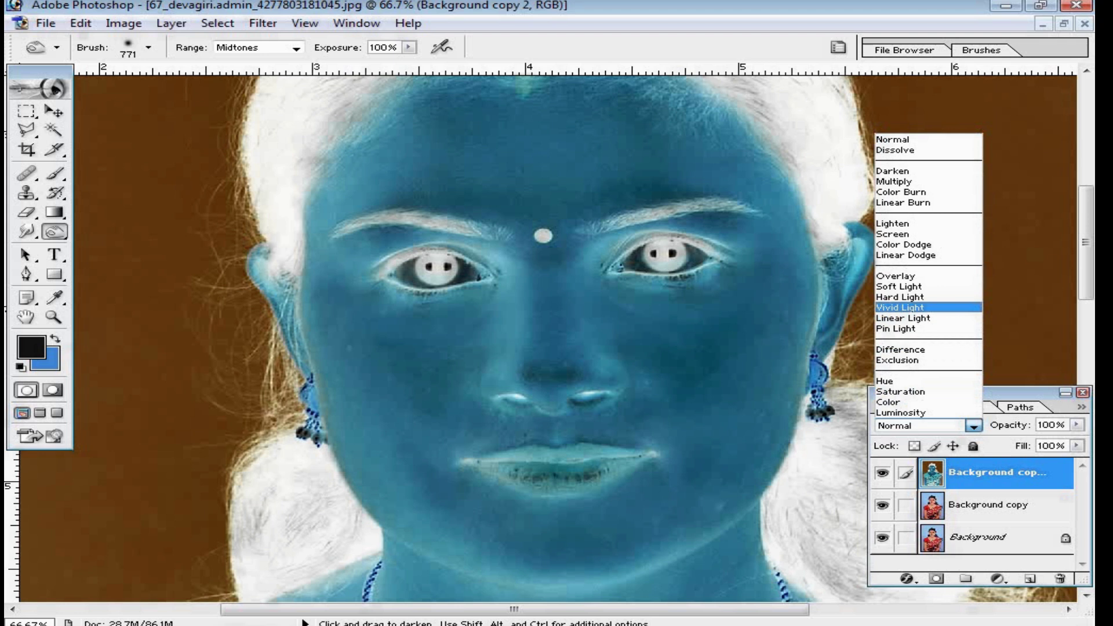
{"action": "left_click", "coordinate": [909, 307]}
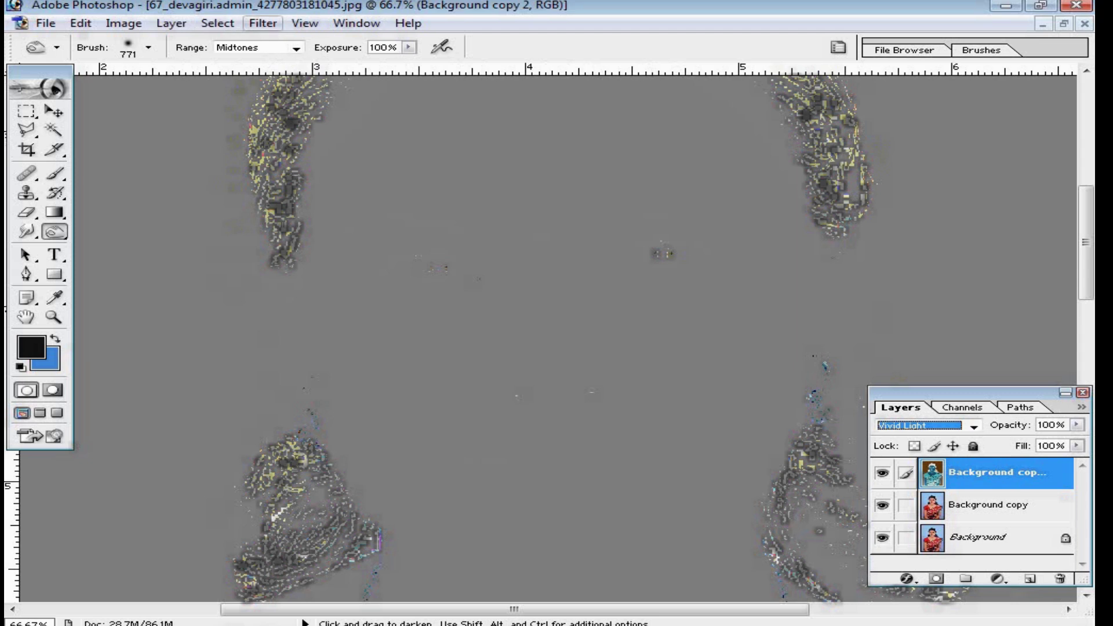
Step: Apply a High Pass filter with a radius of 9.0 pixels to the inverted layer
{"action": "left_click", "coordinate": [263, 23]}
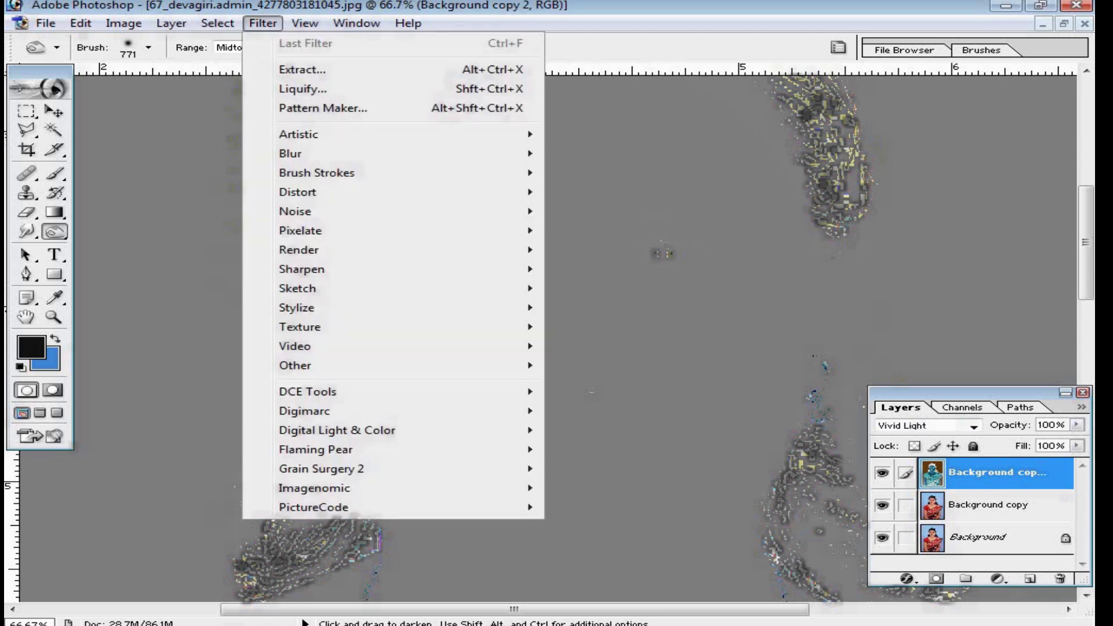
{"action": "mouse_move", "coordinate": [348, 365]}
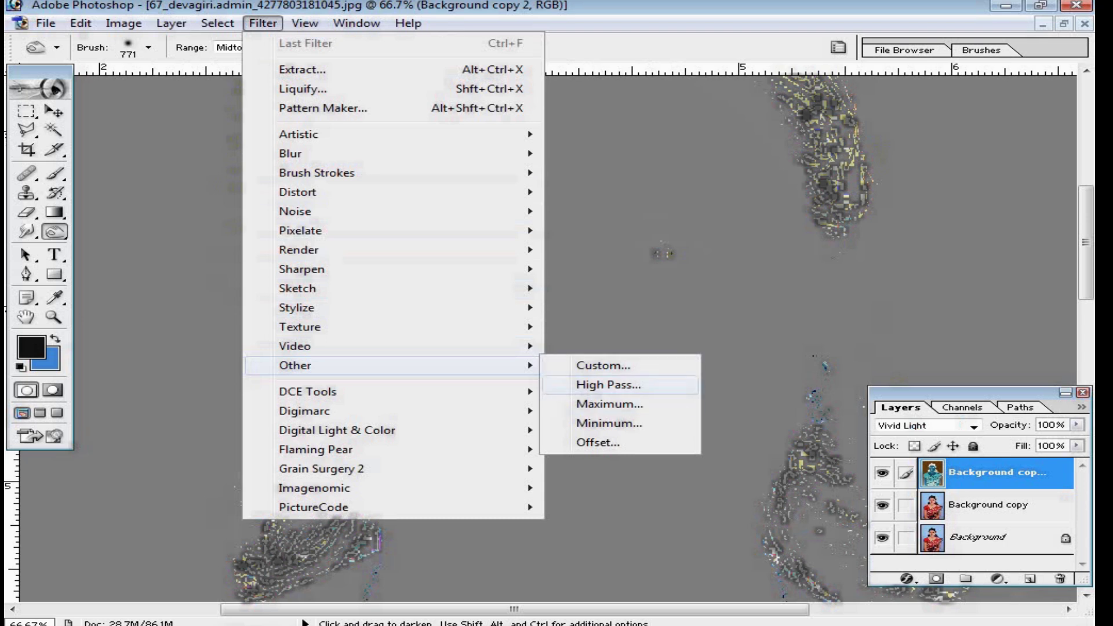
{"action": "key", "text": "Return"}
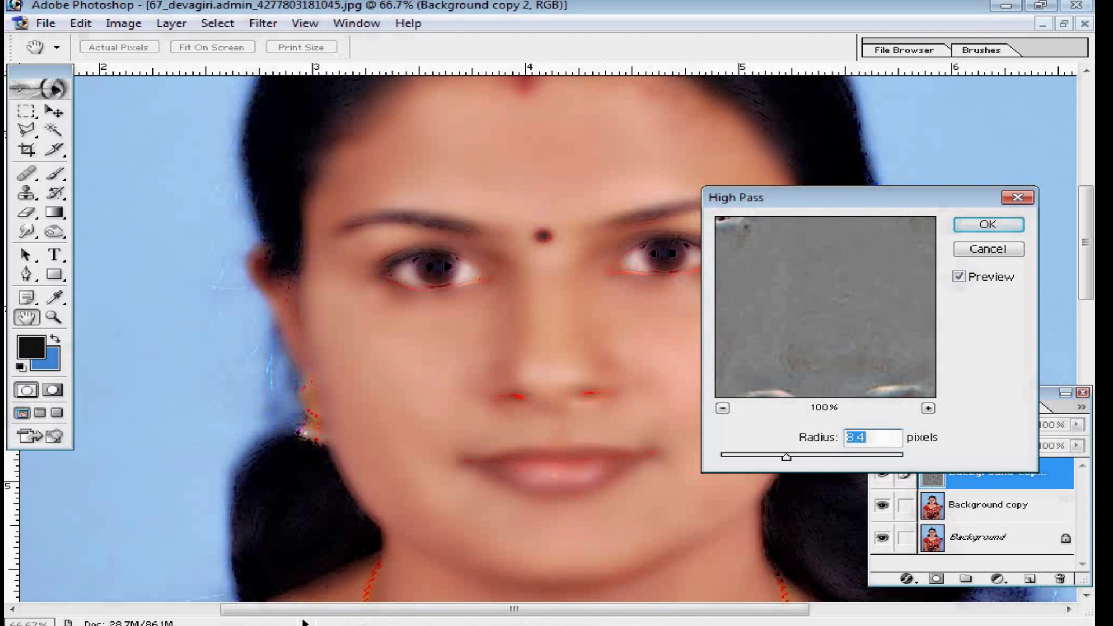
{"action": "left_click_drag", "start_coordinate": [786, 456], "coordinate": [780, 457]}
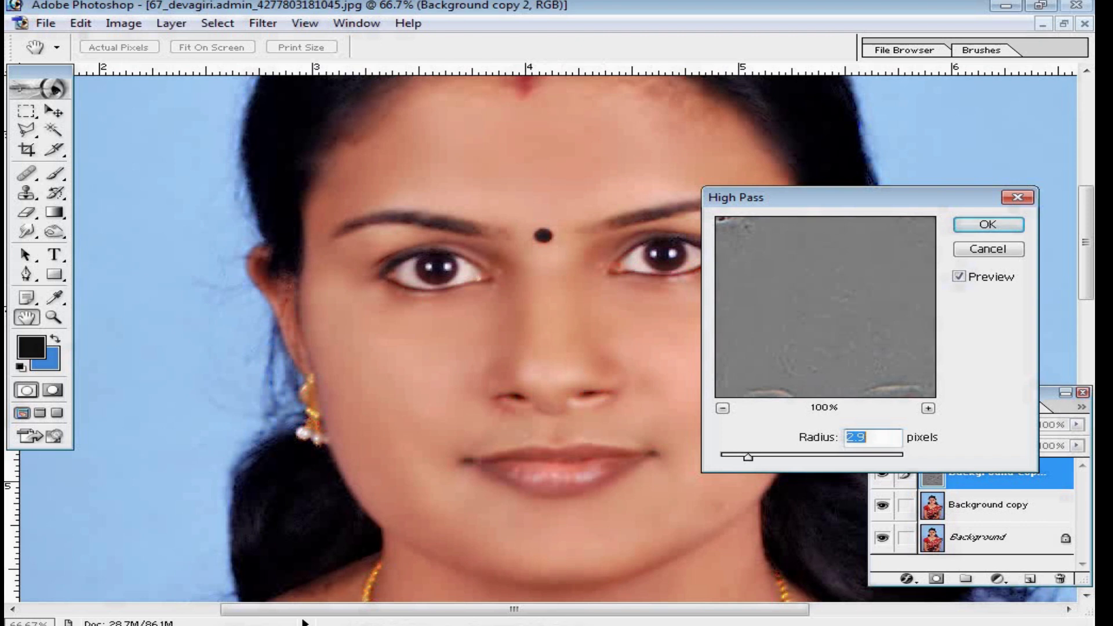
{"action": "type", "text": "3.1"}
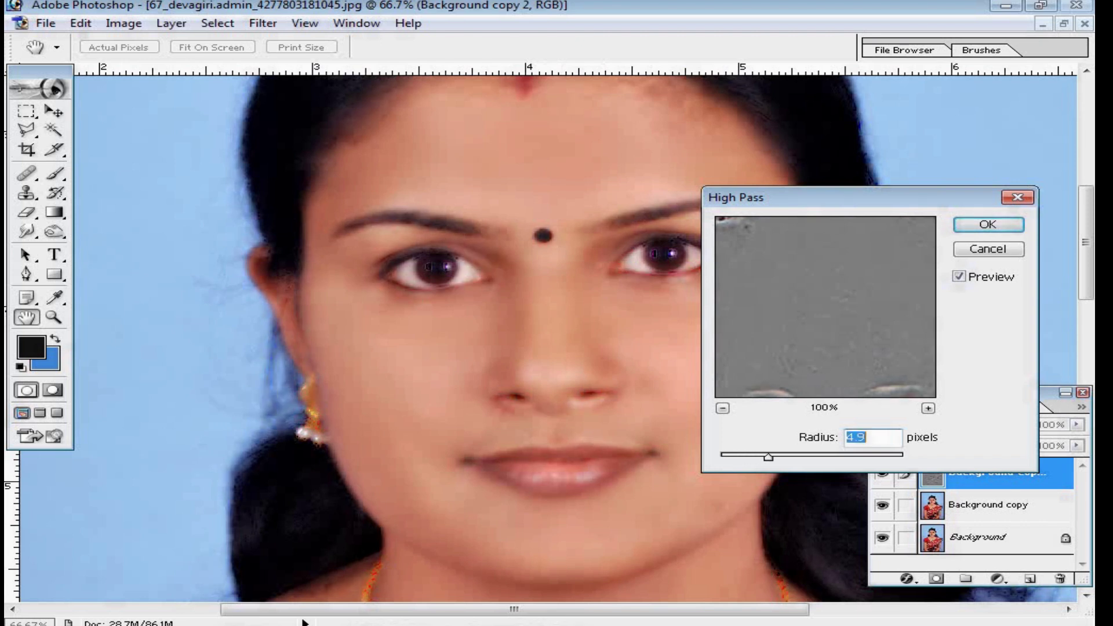
{"action": "left_click_drag", "start_coordinate": [769, 457], "coordinate": [797, 456]}
{"action": "type", "text": "9.7"}
{"action": "type", "text": "9.0"}
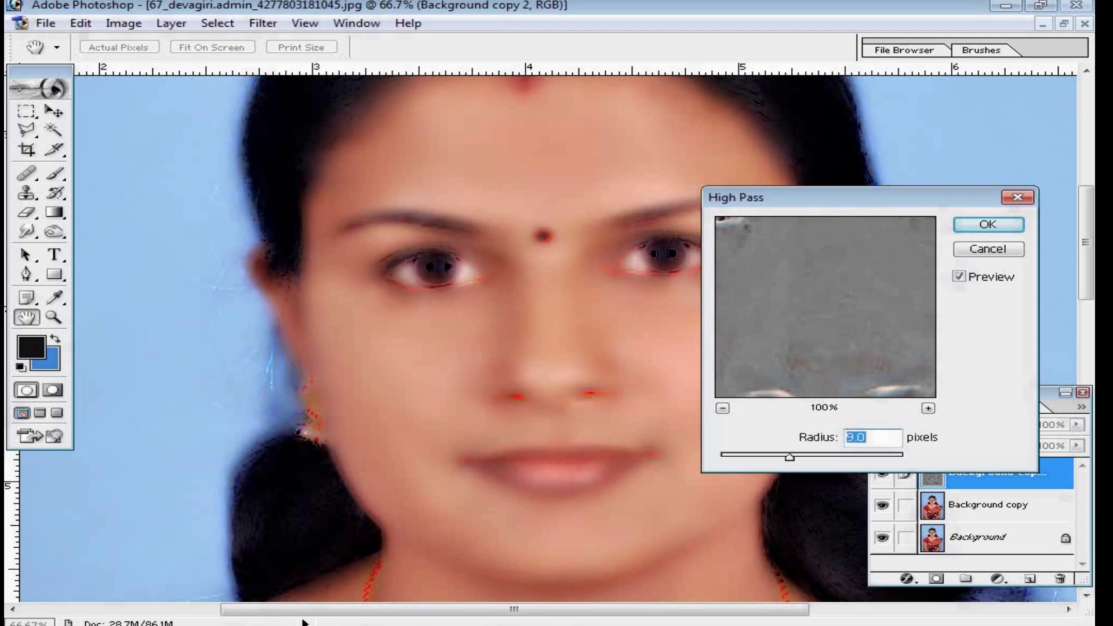
{"action": "left_click", "coordinate": [988, 225]}
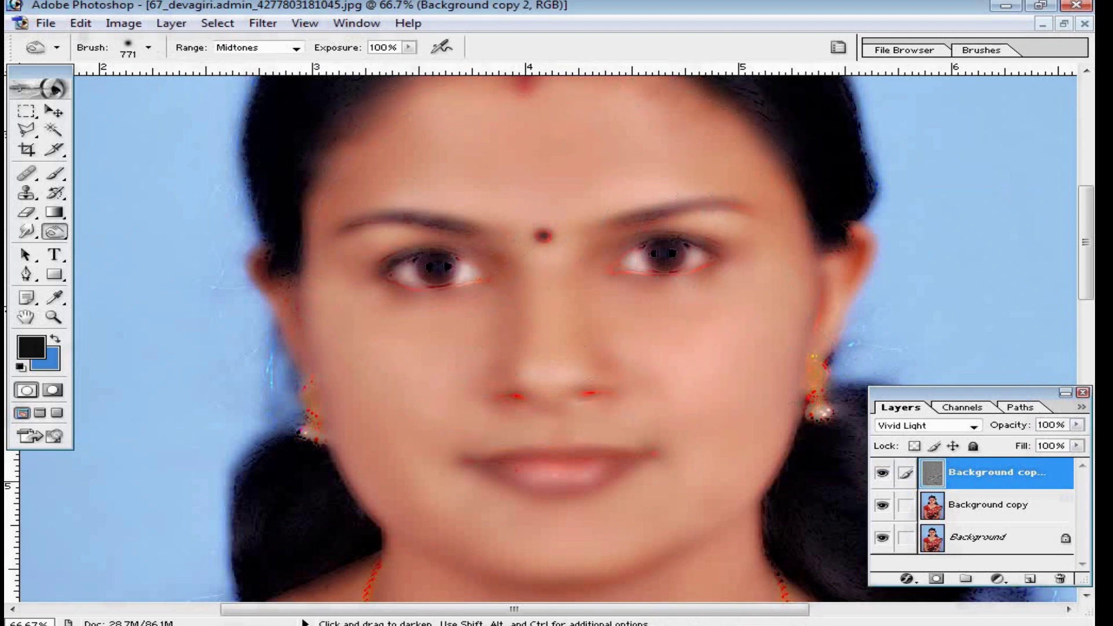
Step: Apply a Gaussian Blur with a small radius to the high-pass layer to bring back fine skin texture
{"action": "left_click", "coordinate": [263, 23]}
{"action": "mouse_move", "coordinate": [348, 154]}
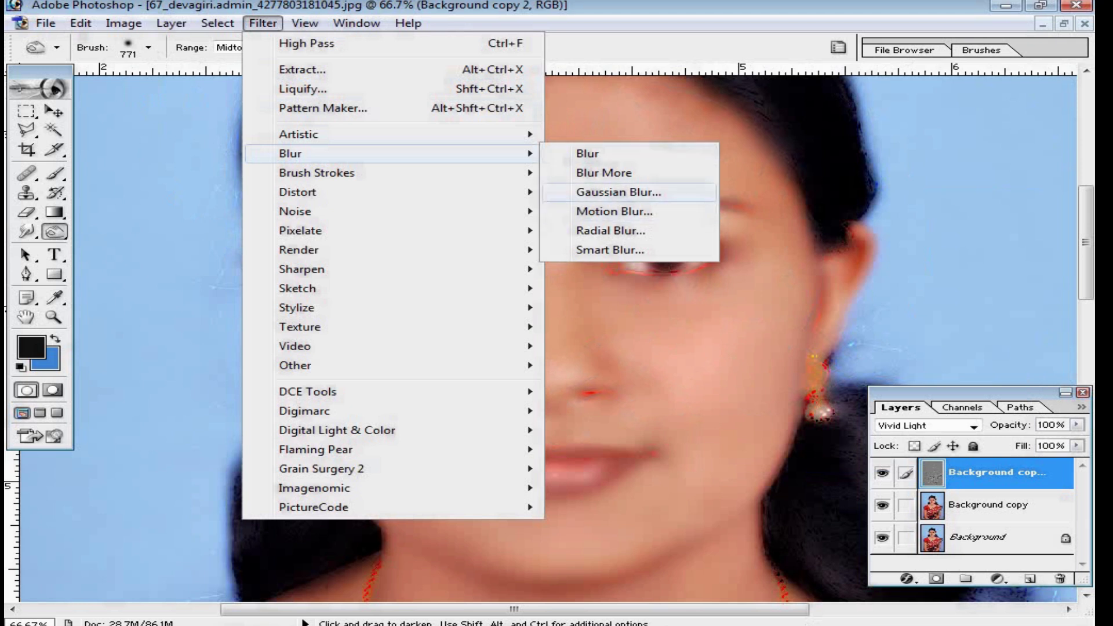
{"action": "left_click", "coordinate": [619, 192]}
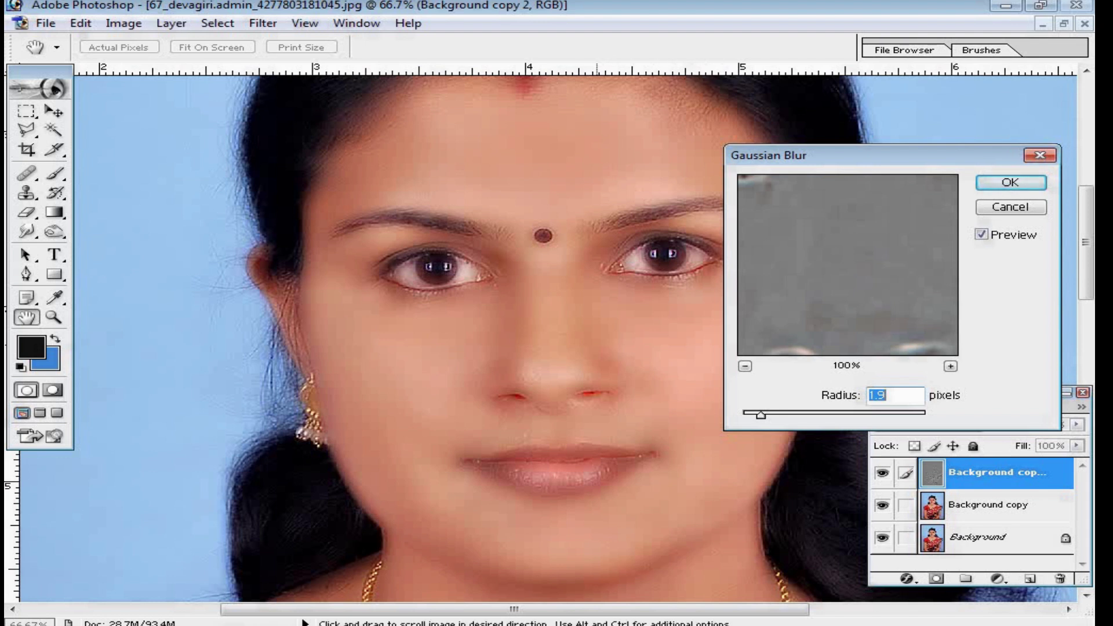
{"action": "type", "text": "1.6"}
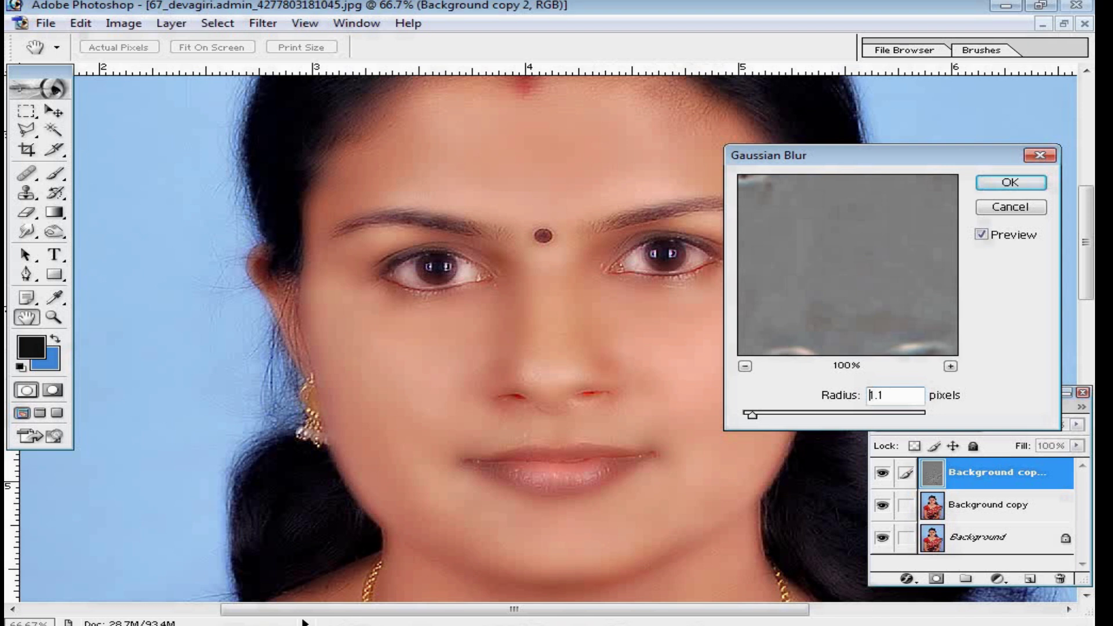
{"action": "mouse_move", "coordinate": [753, 415]}
{"action": "left_mouse_down"}
{"action": "mouse_move", "coordinate": [798, 415]}
{"action": "mouse_move", "coordinate": [758, 415]}
{"action": "left_mouse_up"}
{"action": "double_click", "coordinate": [870, 395]}
{"action": "key", "text": "Return"}
{"action": "key", "text": "o"}
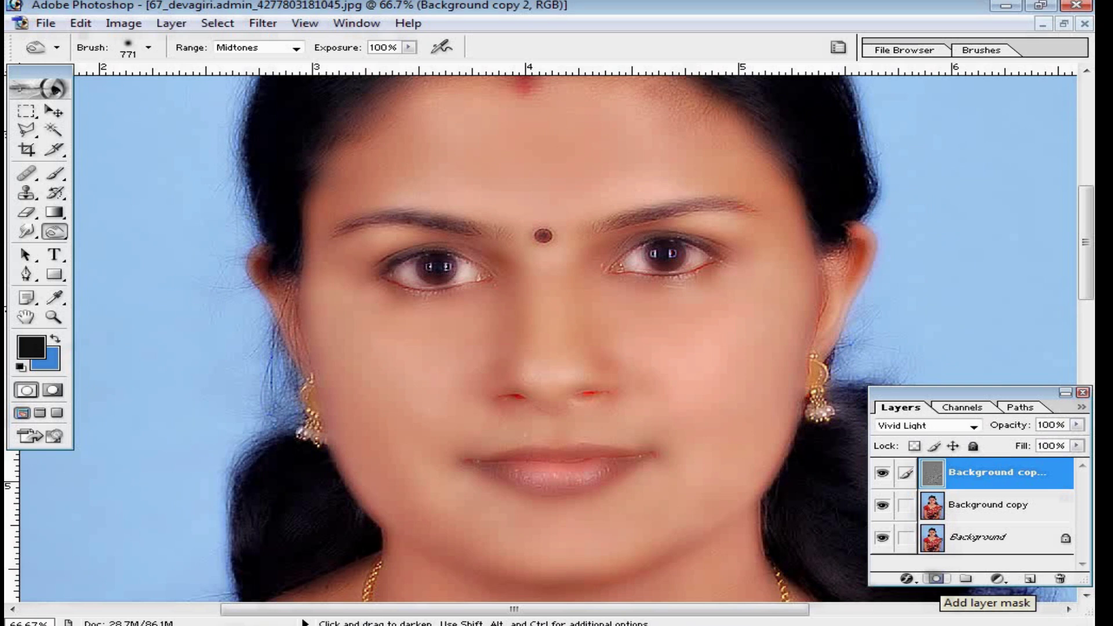
Step: Add a layer mask to the Background copy 2 layer and invert the mask to black
{"action": "left_click", "coordinate": [935, 579]}
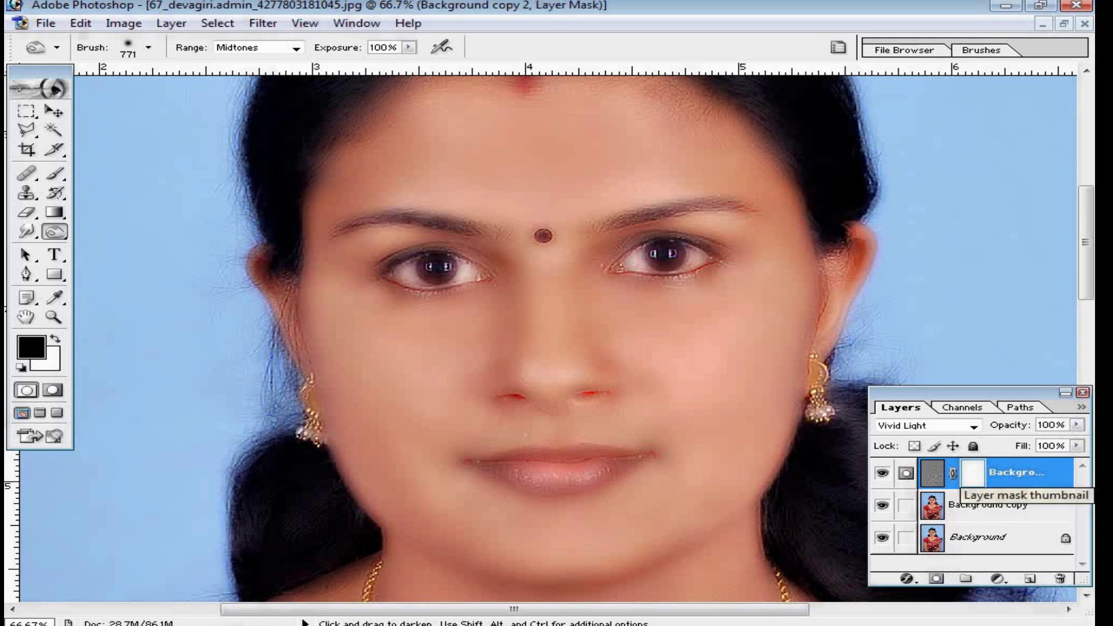
{"action": "key", "text": "ctrl+i"}
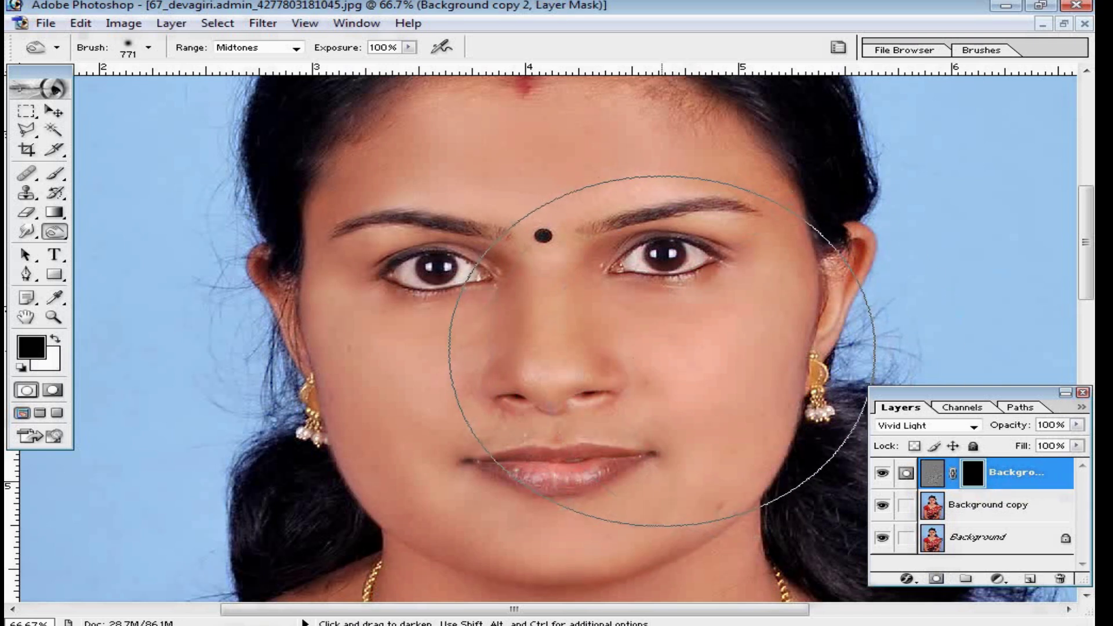
Step: Erase the black layer mask over the cheek at the image's left with an 83-pixel Eraser brush to reveal smoothing
{"action": "key", "text": "ctrl+space"}
{"action": "left_click", "coordinate": [582, 383], "text": "ctrl"}
{"action": "left_click_drag", "start_coordinate": [583, 384], "coordinate": [621, 254]}
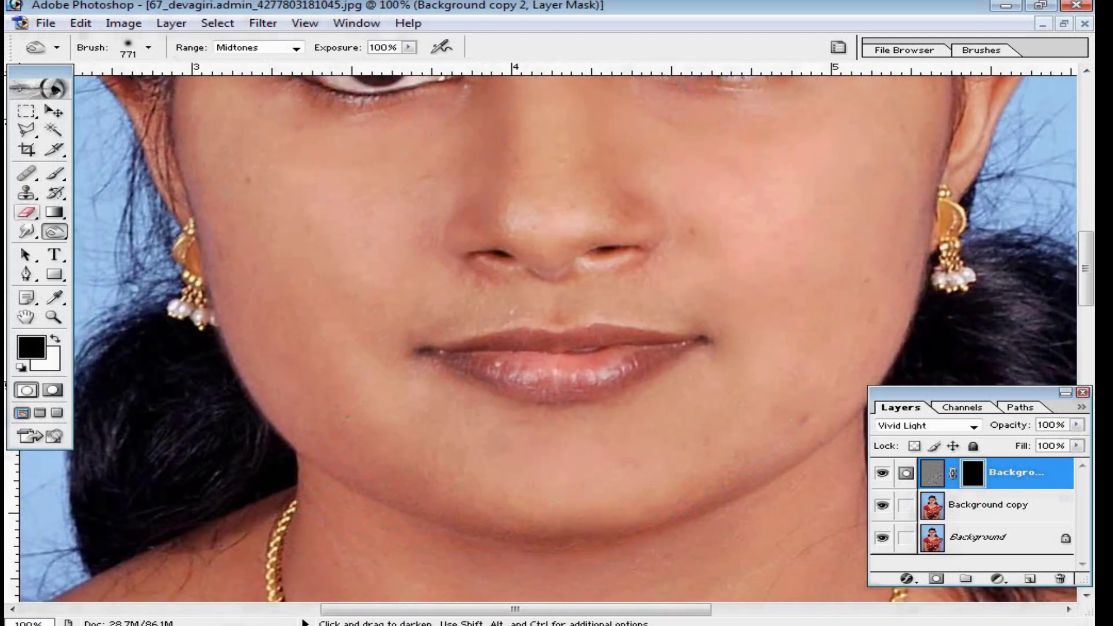
{"action": "left_click", "coordinate": [26, 212]}
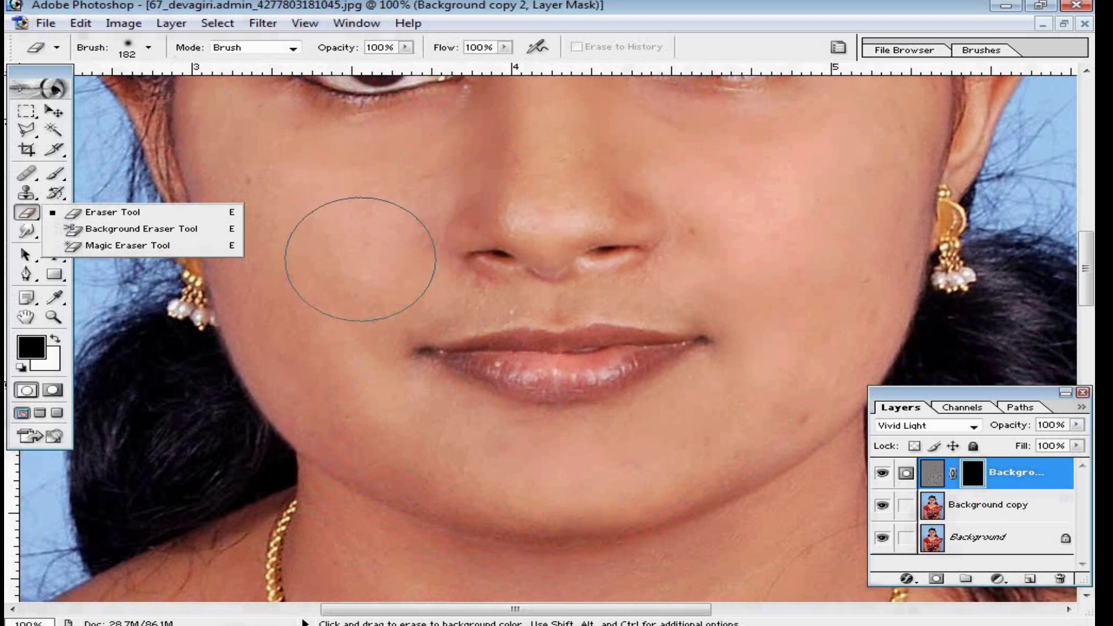
{"action": "right_click", "coordinate": [368, 257]}
{"action": "left_click_drag", "start_coordinate": [534, 291], "coordinate": [472, 291]}
{"action": "mouse_move", "coordinate": [287, 232]}
{"action": "left_mouse_down"}
{"action": "mouse_move", "coordinate": [317, 306]}
{"action": "mouse_move", "coordinate": [356, 200]}
{"action": "mouse_move", "coordinate": [313, 320]}
{"action": "mouse_move", "coordinate": [410, 342]}
{"action": "mouse_move", "coordinate": [372, 307]}
{"action": "mouse_move", "coordinate": [285, 167]}
{"action": "mouse_move", "coordinate": [332, 289]}
{"action": "mouse_move", "coordinate": [370, 258]}
{"action": "mouse_move", "coordinate": [334, 252]}
{"action": "mouse_move", "coordinate": [308, 269]}
{"action": "left_mouse_up"}
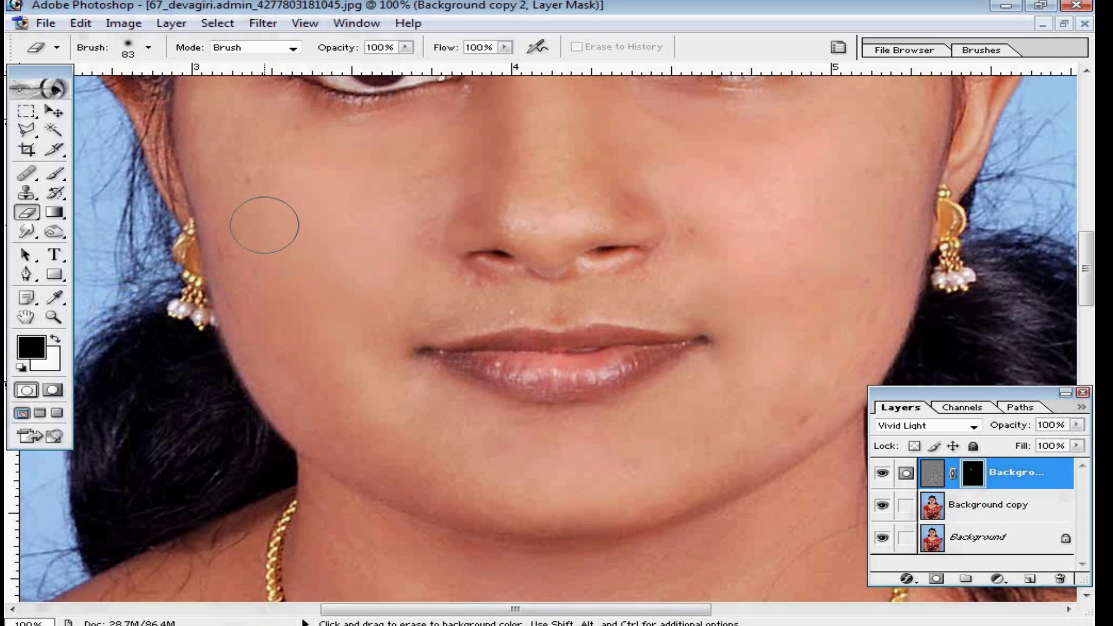
Step: Erase the mask over the nose, mouth surroundings, chin and both cheeks with a 90-pixel Eraser brush, avoiding the eyes and lips
{"action": "left_click", "coordinate": [406, 47]}
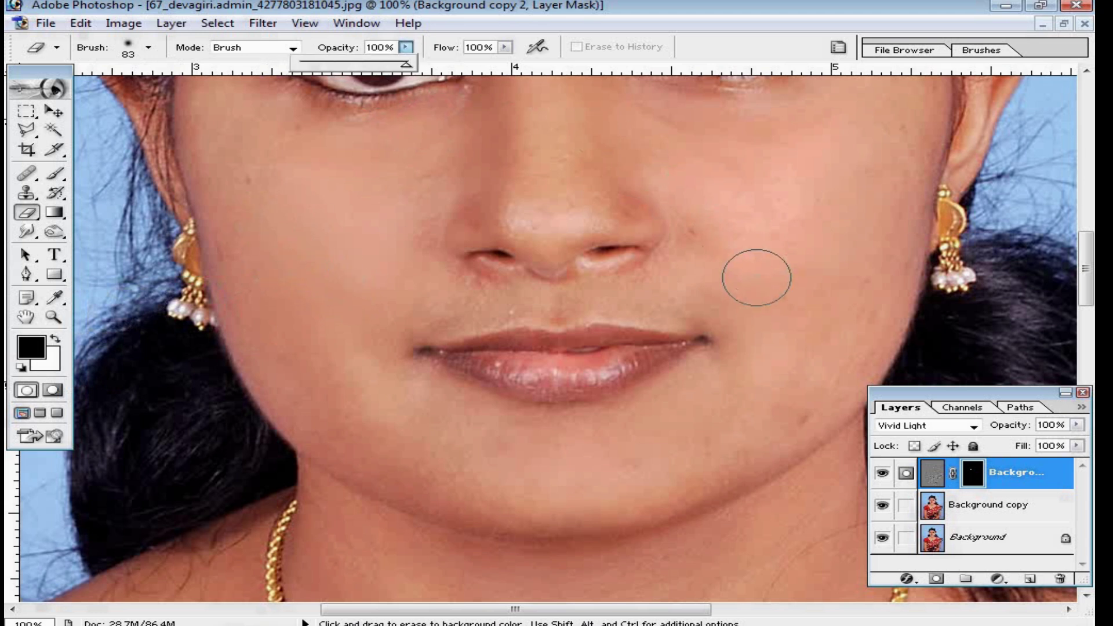
{"action": "scroll", "coordinate": [695, 290], "scroll_direction": "up", "scroll_amount": 2}
{"action": "right_click", "coordinate": [458, 288]}
{"action": "left_click_drag", "start_coordinate": [571, 320], "coordinate": [577, 320]}
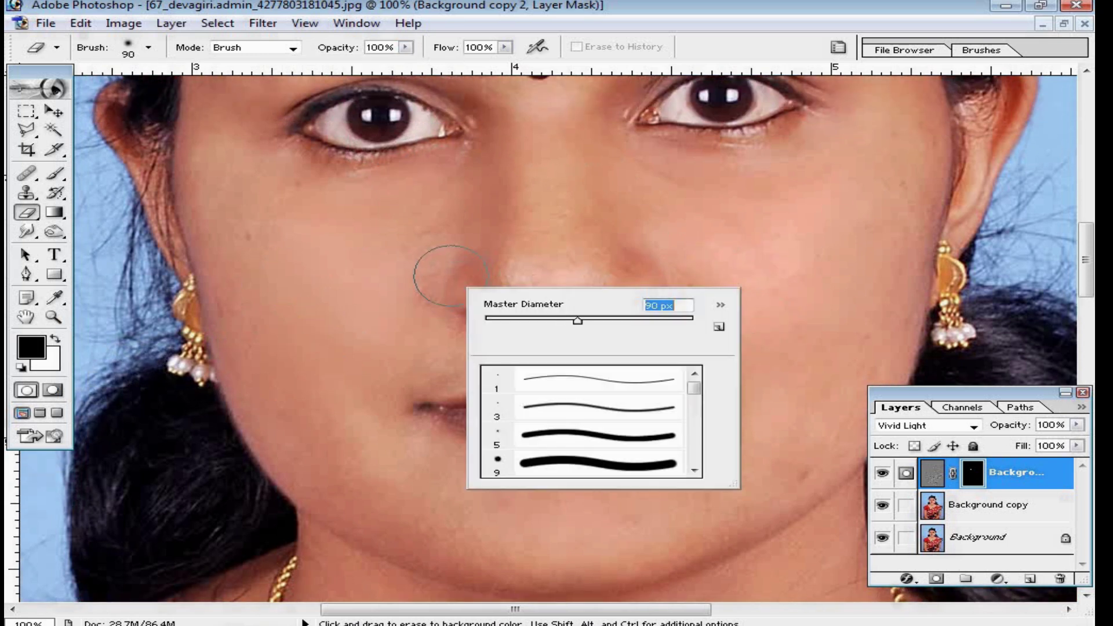
{"action": "left_click", "coordinate": [432, 269]}
{"action": "mouse_move", "coordinate": [496, 268]}
{"action": "left_mouse_down"}
{"action": "mouse_move", "coordinate": [663, 226]}
{"action": "mouse_move", "coordinate": [612, 347]}
{"action": "mouse_move", "coordinate": [507, 331]}
{"action": "mouse_move", "coordinate": [430, 374]}
{"action": "mouse_move", "coordinate": [409, 397]}
{"action": "mouse_move", "coordinate": [436, 471]}
{"action": "left_mouse_up"}
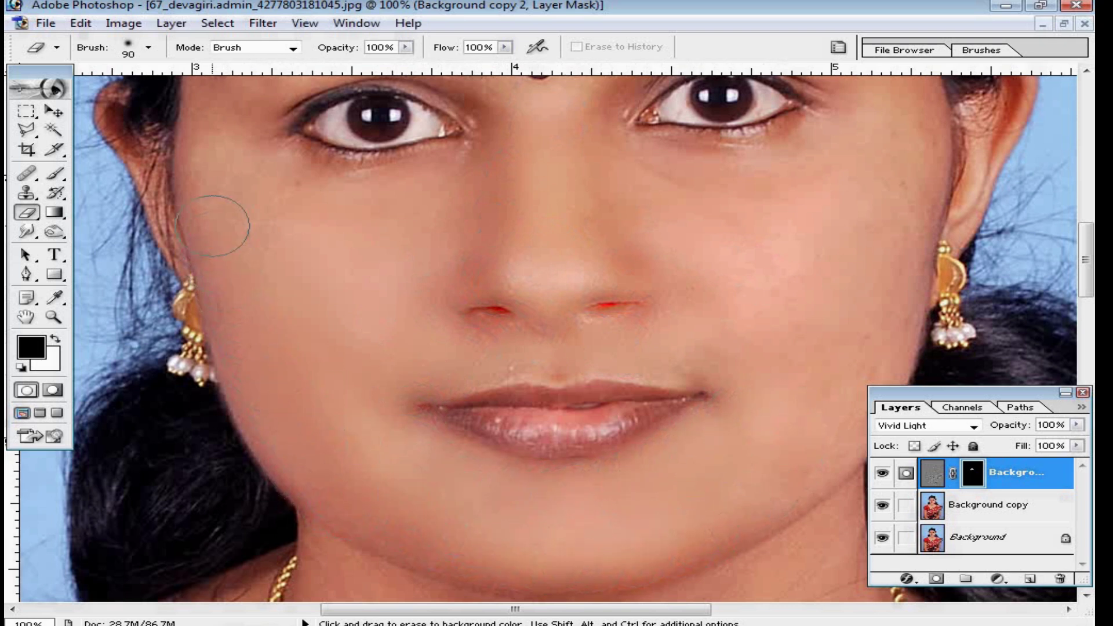
{"action": "scroll", "coordinate": [254, 219], "scroll_direction": "up", "scroll_amount": 3}
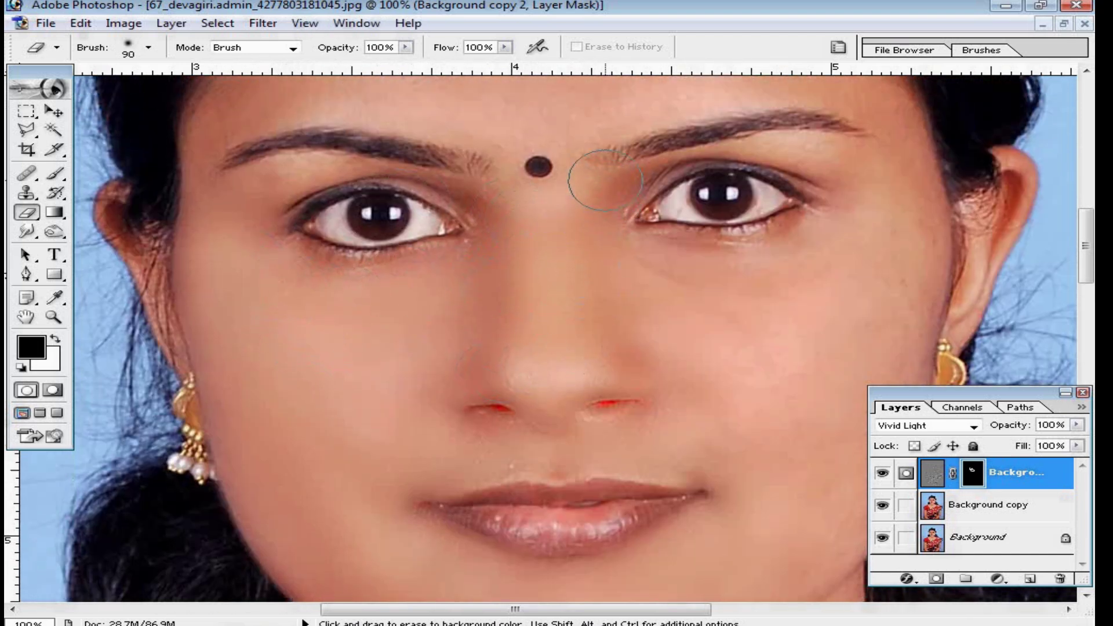
{"action": "mouse_move", "coordinate": [868, 165]}
{"action": "left_mouse_down"}
{"action": "mouse_move", "coordinate": [912, 298]}
{"action": "mouse_move", "coordinate": [818, 315]}
{"action": "mouse_move", "coordinate": [759, 468]}
{"action": "mouse_move", "coordinate": [798, 523]}
{"action": "left_mouse_up"}
{"action": "scroll", "coordinate": [797, 522], "scroll_direction": "down", "scroll_amount": 5}
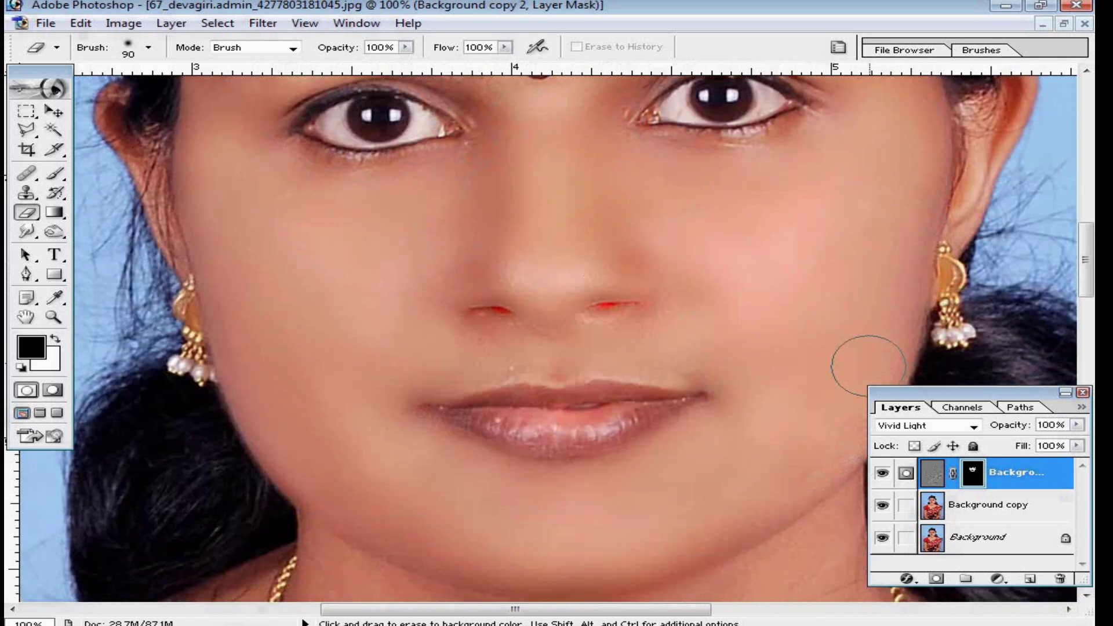
Step: Erase the mask over the neck, upper chest and shoulder skin around the necklace to extend the smoothing
{"action": "scroll", "coordinate": [835, 276], "scroll_direction": "down", "scroll_amount": 2}
{"action": "scroll", "coordinate": [707, 373], "scroll_direction": "down", "scroll_amount": 2}
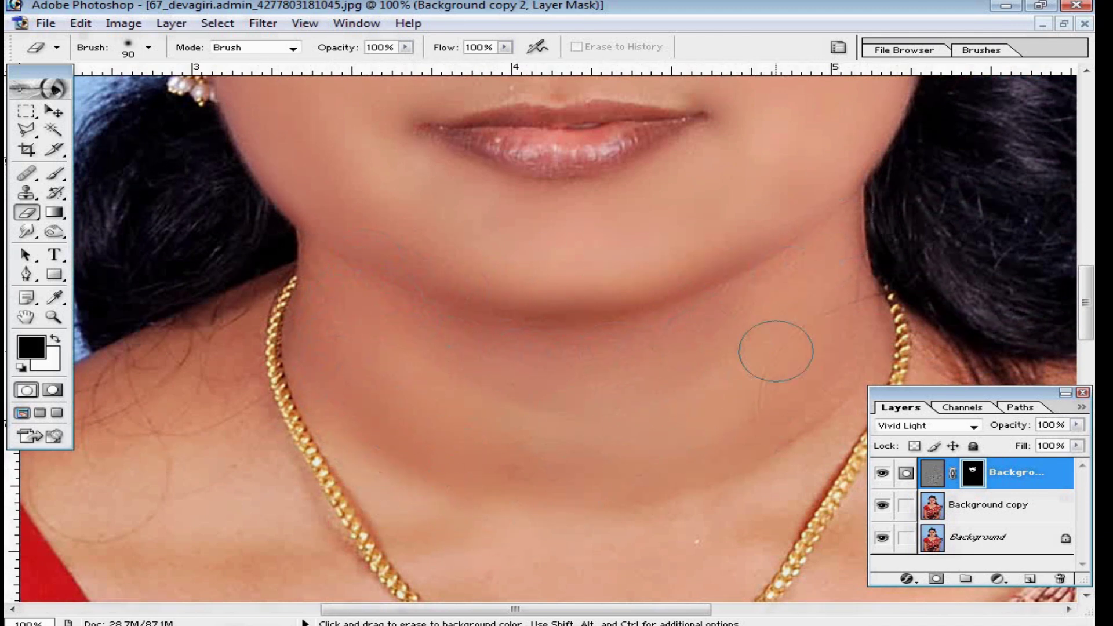
{"action": "scroll", "coordinate": [754, 421], "scroll_direction": "down", "scroll_amount": 10}
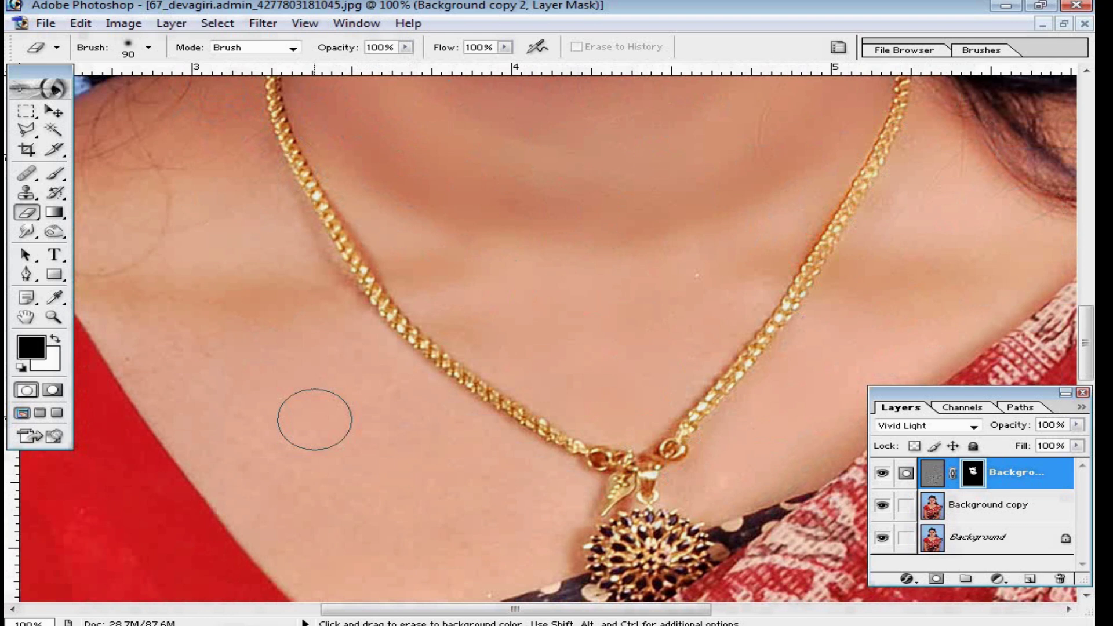
{"action": "mouse_move", "coordinate": [499, 454]}
{"action": "left_mouse_down"}
{"action": "mouse_move", "coordinate": [505, 581]}
{"action": "mouse_move", "coordinate": [177, 473]}
{"action": "mouse_move", "coordinate": [174, 271]}
{"action": "mouse_move", "coordinate": [290, 445]}
{"action": "left_mouse_up"}
{"action": "key", "text": "ctrl+i"}
{"action": "left_click_drag", "start_coordinate": [161, 341], "coordinate": [286, 427]}
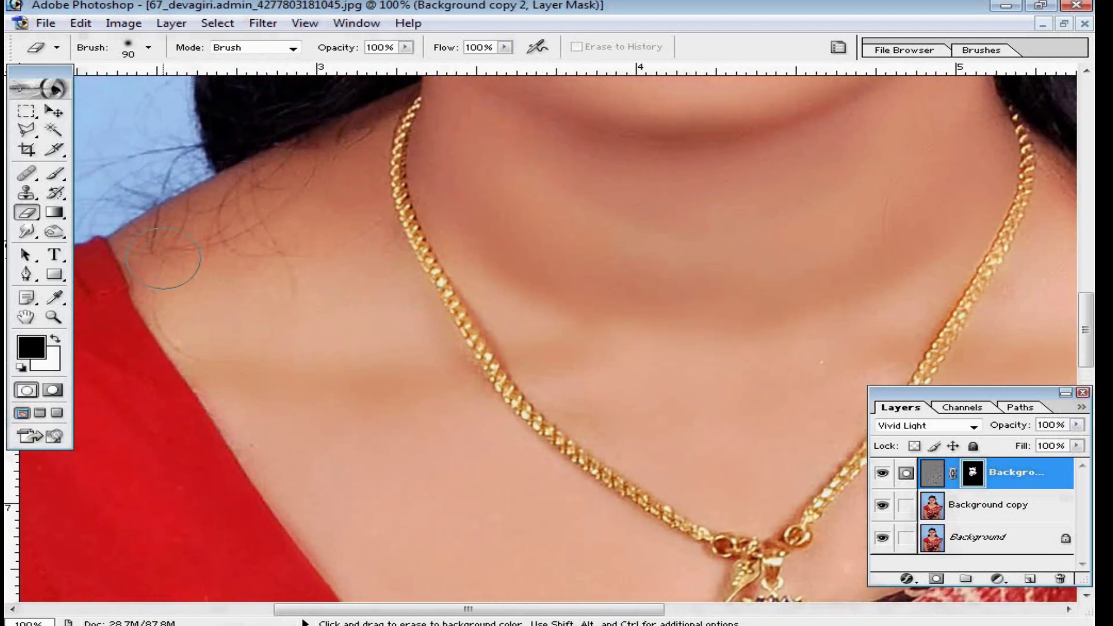
{"action": "mouse_move", "coordinate": [498, 359]}
{"action": "left_mouse_down"}
{"action": "mouse_move", "coordinate": [864, 177]}
{"action": "mouse_move", "coordinate": [765, 206]}
{"action": "left_mouse_up"}
{"action": "left_click_drag", "start_coordinate": [765, 206], "coordinate": [657, 497]}
Step: Erase the mask over the forehead and reduce the Eraser brush to 32 pixels for the areas around the eyes
{"action": "left_click_drag", "start_coordinate": [563, 191], "coordinate": [571, 387]}
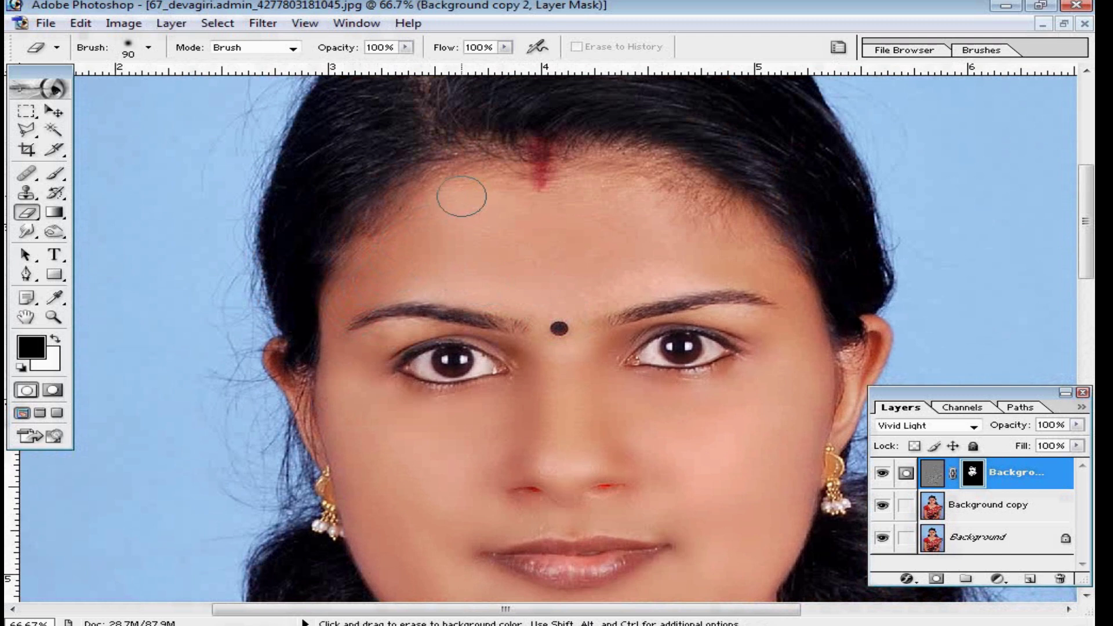
{"action": "mouse_move", "coordinate": [605, 287]}
{"action": "left_mouse_down"}
{"action": "mouse_move", "coordinate": [717, 267]}
{"action": "mouse_move", "coordinate": [790, 319]}
{"action": "mouse_move", "coordinate": [562, 238]}
{"action": "left_mouse_up"}
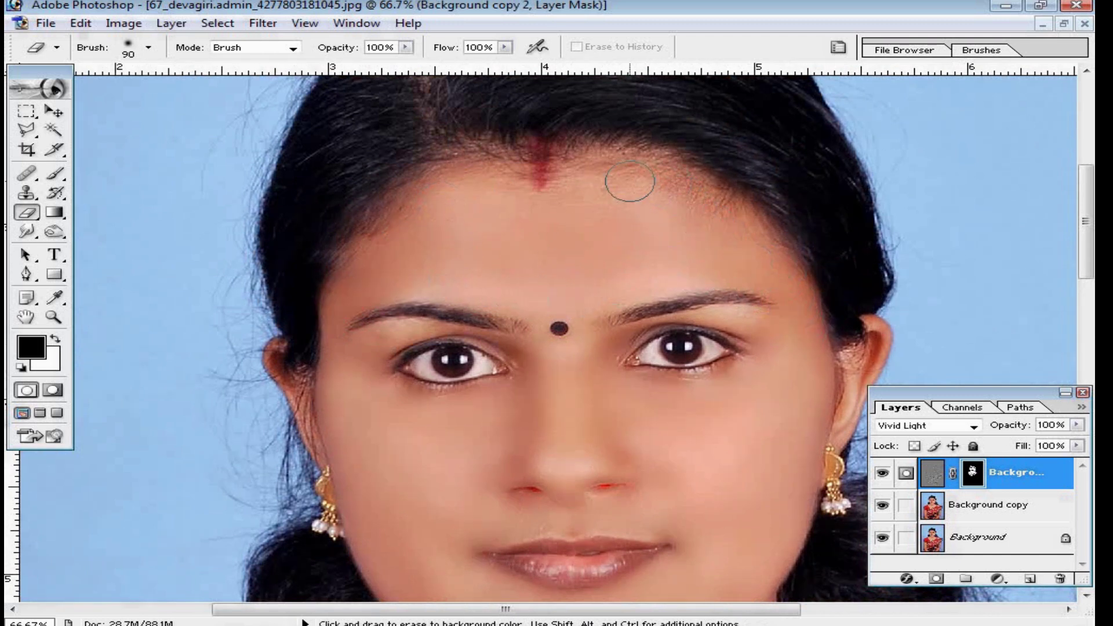
{"action": "right_click", "coordinate": [700, 257]}
{"action": "type", "text": "32"}
{"action": "key", "text": "Return"}
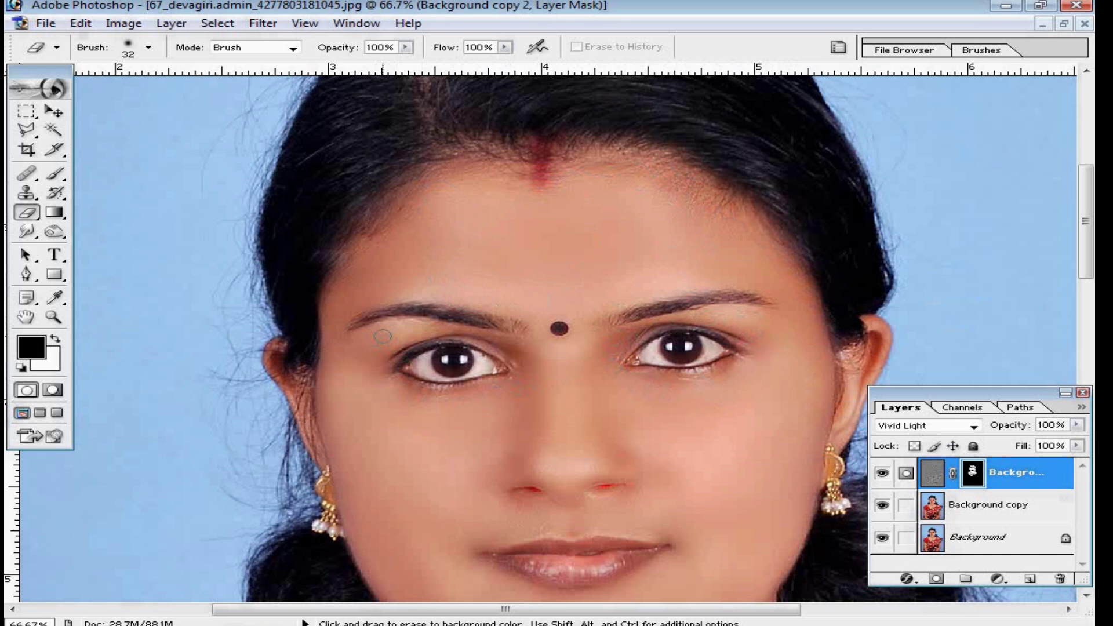
Step: Lower the fill of the Vivid Light layer to 77% and merge it down into the Background copy layer
{"action": "scroll", "coordinate": [491, 308], "scroll_direction": "down", "scroll_amount": 3}
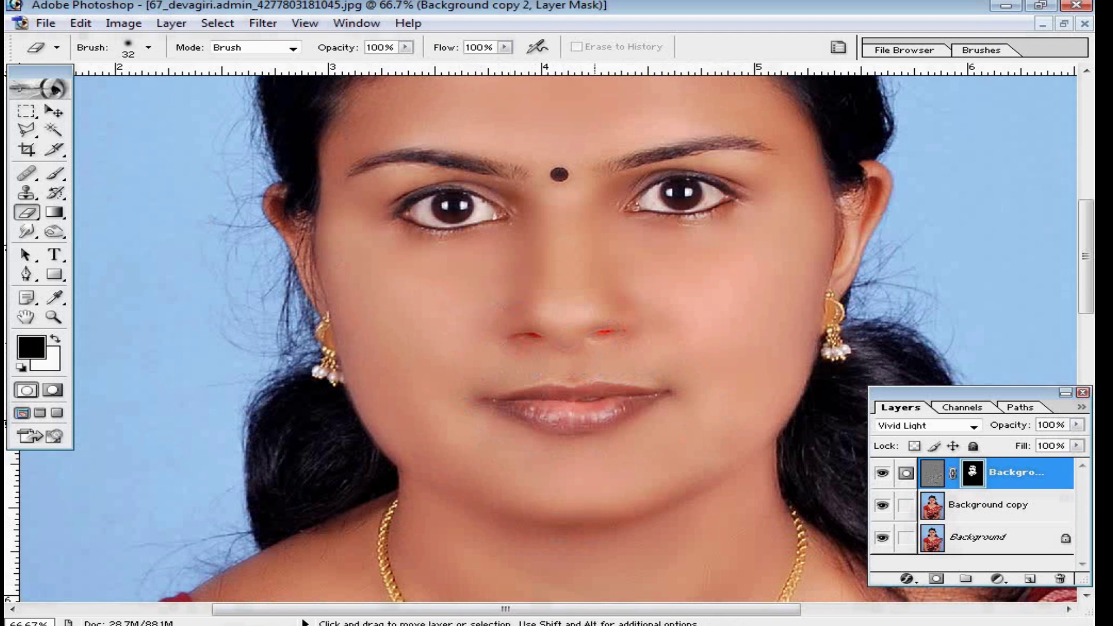
{"action": "key", "text": "ctrl+plus"}
{"action": "key", "text": "ctrl+plus"}
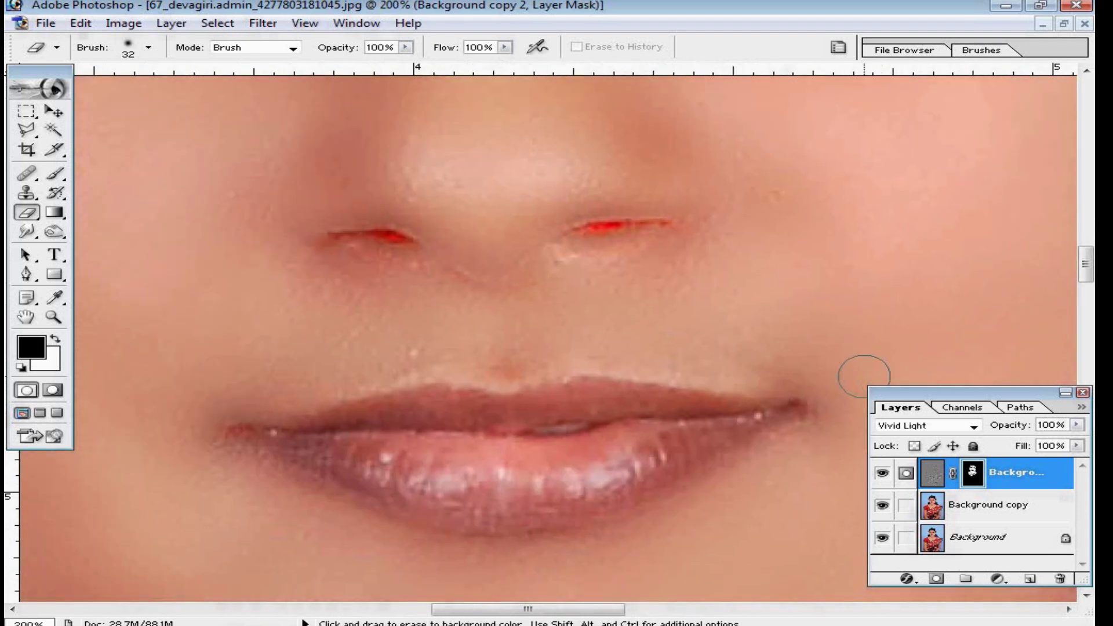
{"action": "left_click", "coordinate": [1076, 446]}
{"action": "left_click_drag", "start_coordinate": [1072, 463], "coordinate": [1048, 463]}
{"action": "key", "text": "ctrl+minus"}
{"action": "key", "text": "ctrl+minus"}
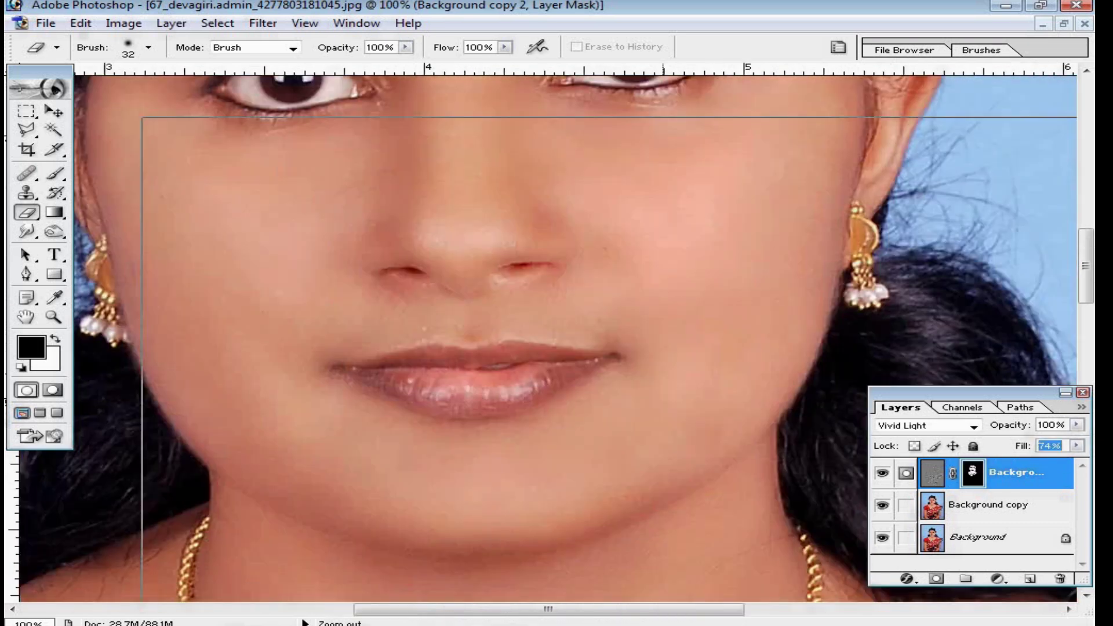
{"action": "left_click", "coordinate": [1076, 446]}
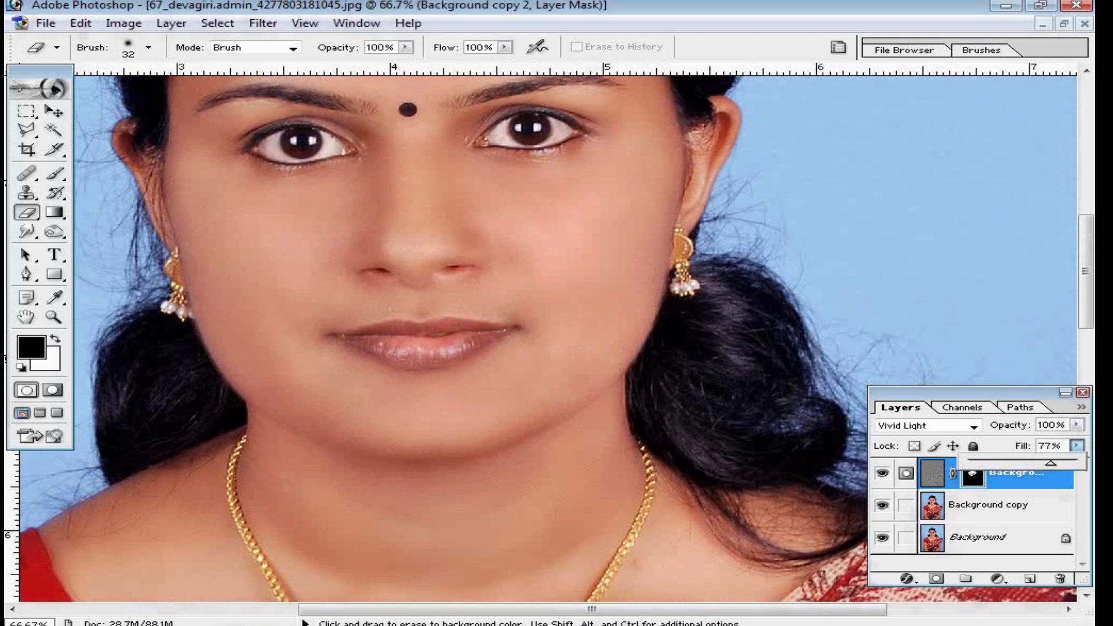
{"action": "key", "text": "Return"}
{"action": "key", "text": "ctrl+minus"}
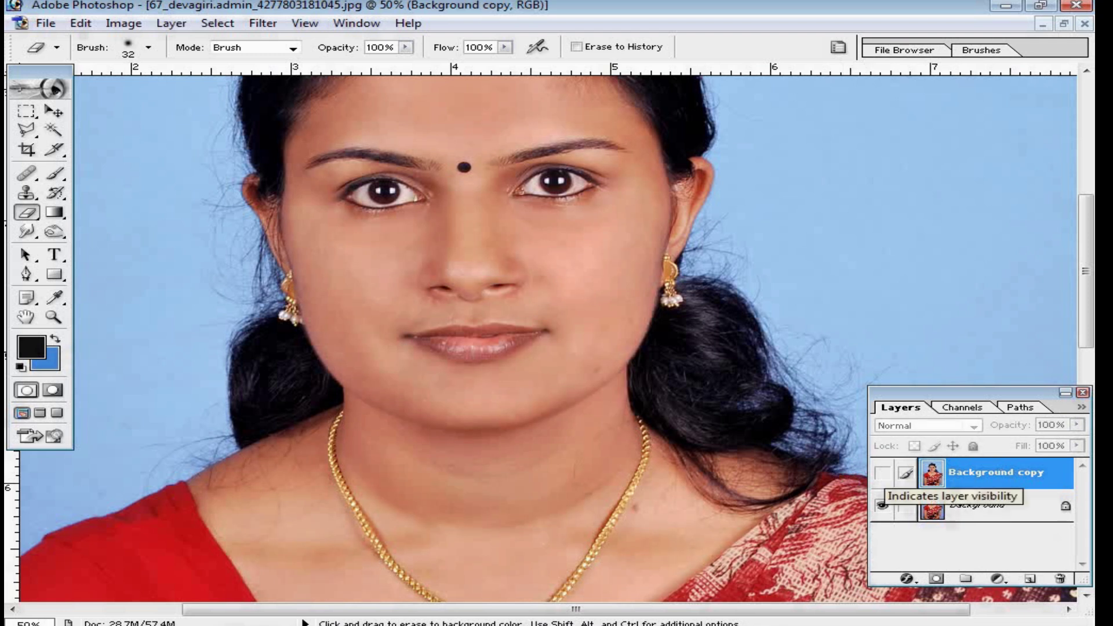
{"action": "left_click", "coordinate": [882, 473]}
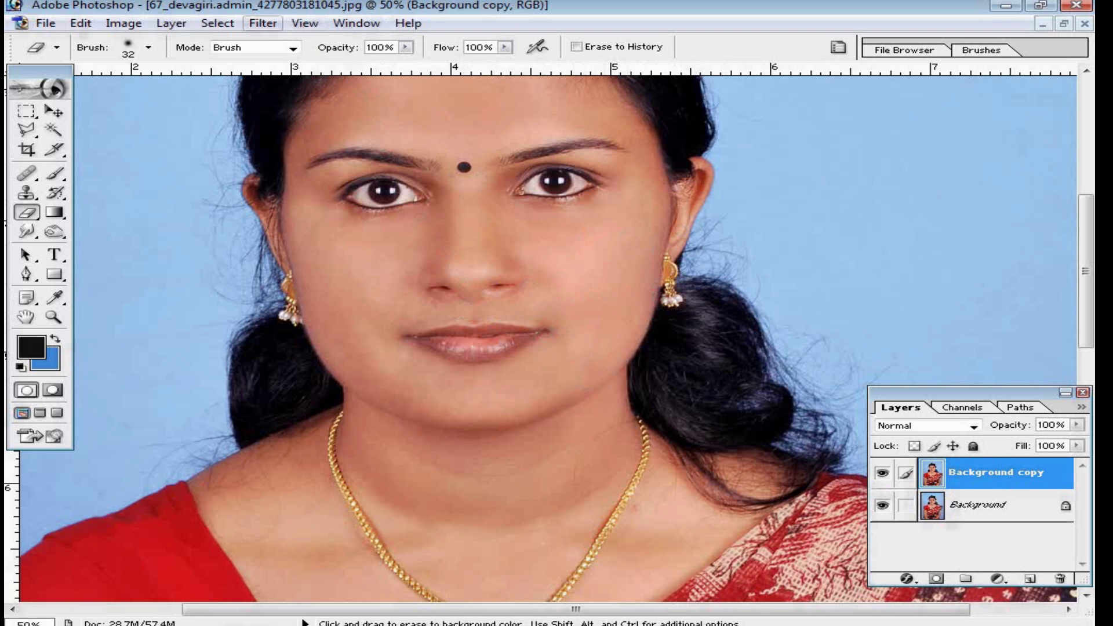
Step: Apply the Imagenomic Noiseware Professional filter to the Background copy layer with Default settings and sharpening at 2
{"action": "left_click", "coordinate": [263, 23]}
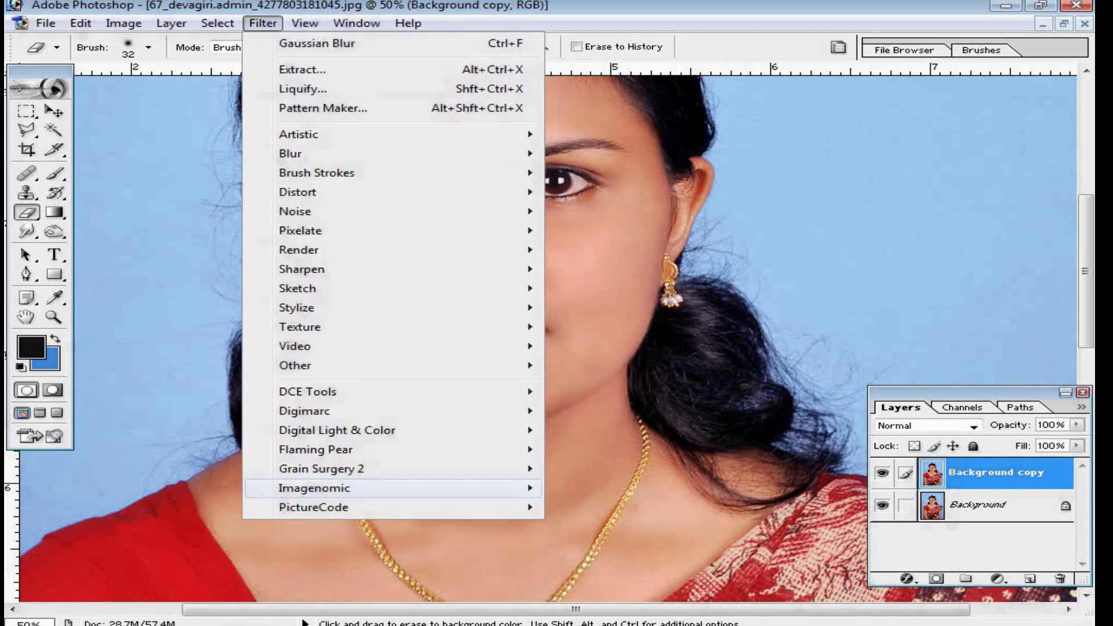
{"action": "mouse_move", "coordinate": [406, 488]}
{"action": "left_click", "coordinate": [637, 489]}
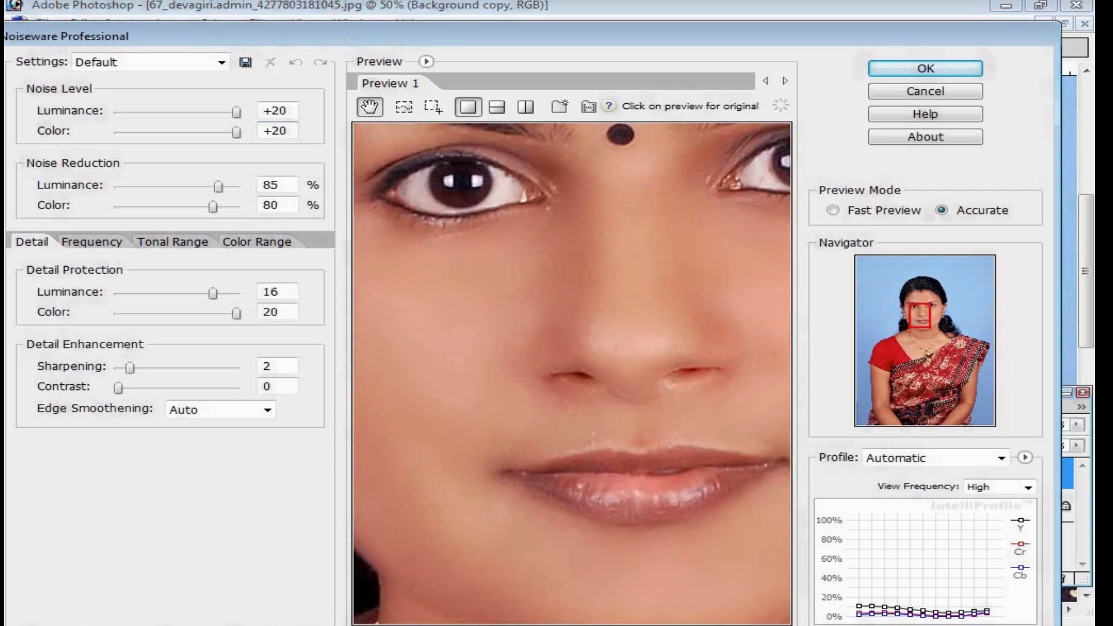
{"action": "left_click", "coordinate": [263, 110]}
{"action": "mouse_move", "coordinate": [130, 368]}
{"action": "left_mouse_down"}
{"action": "mouse_move", "coordinate": [189, 368]}
{"action": "mouse_move", "coordinate": [130, 367]}
{"action": "left_mouse_up"}
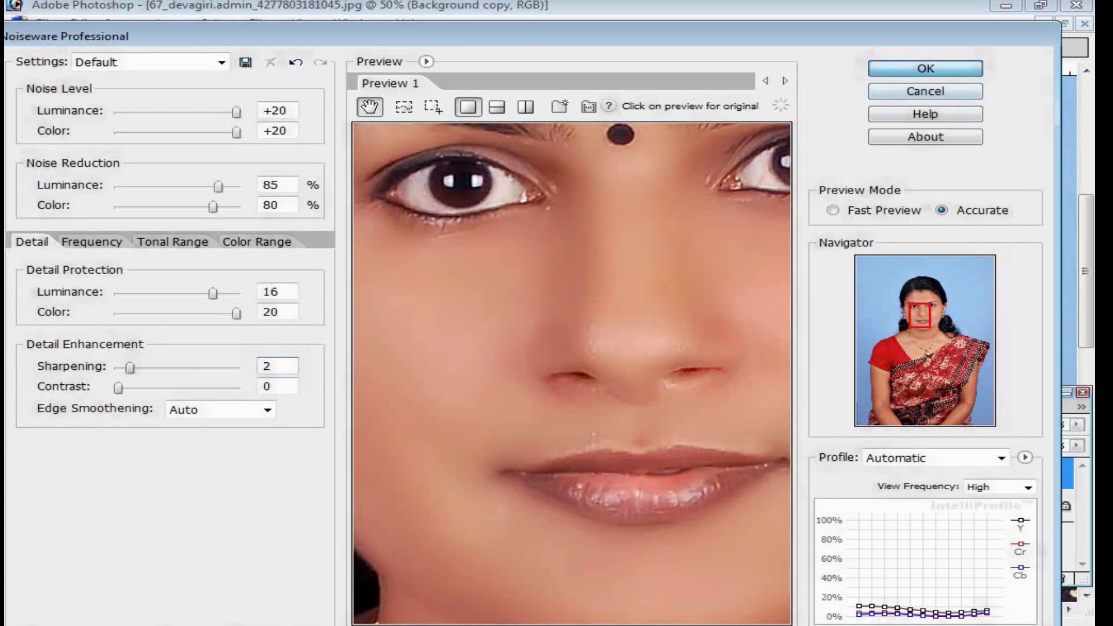
{"action": "key", "text": "Return"}
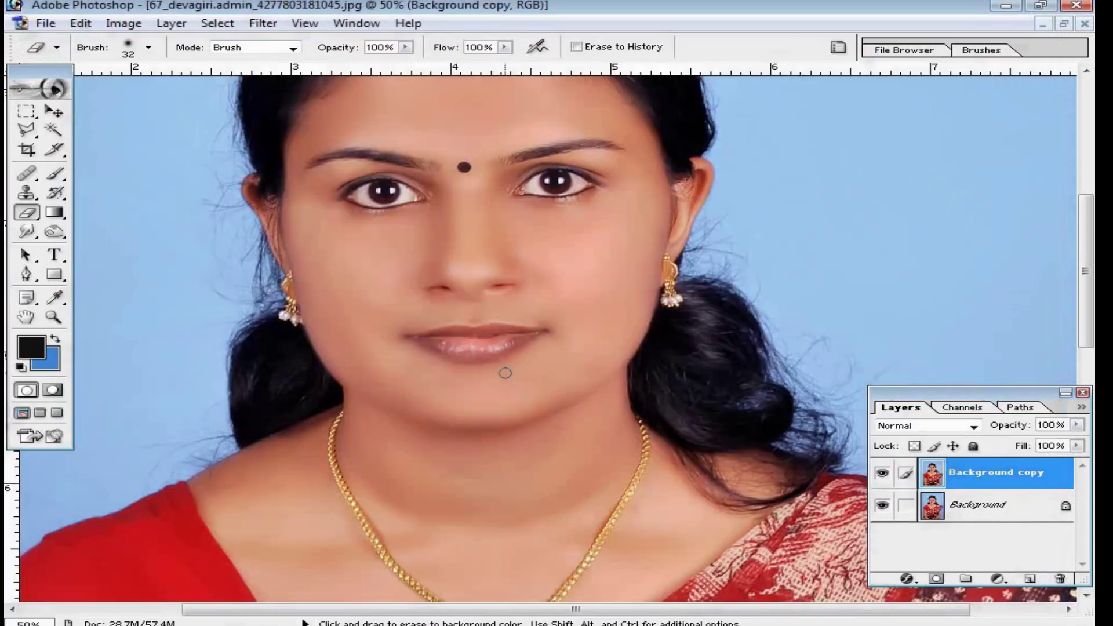
Step: Duplicate the noise-reduced Background copy layer
{"action": "left_click", "coordinate": [496, 247], "text": "ctrl"}
{"action": "left_click", "coordinate": [548, 333], "text": "alt"}
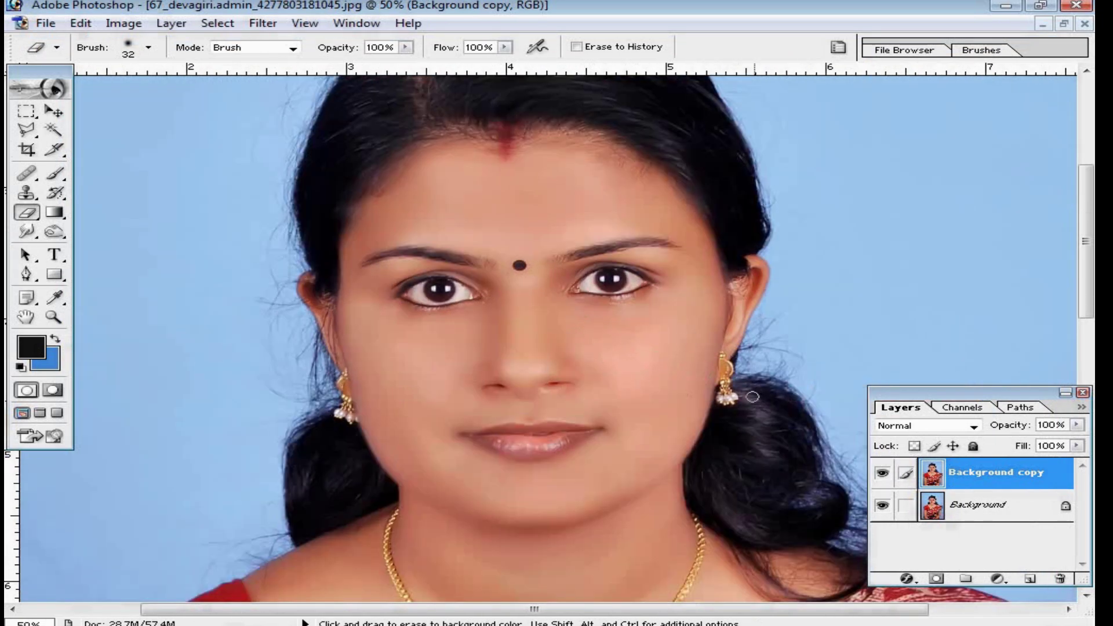
{"action": "scroll", "coordinate": [473, 318], "scroll_direction": "down", "scroll_amount": 2}
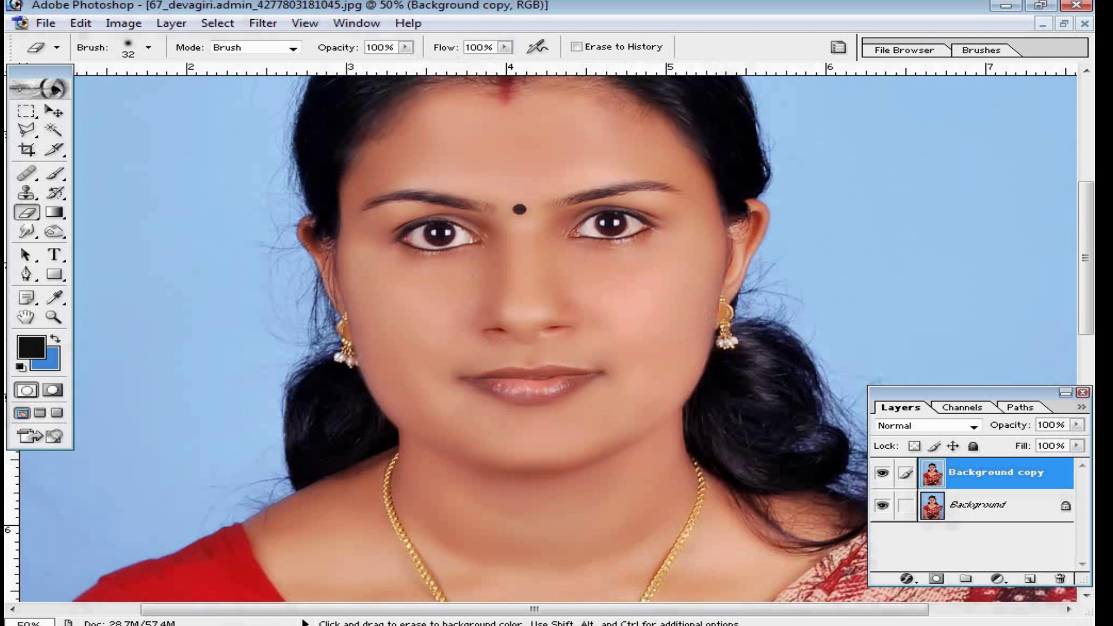
{"action": "key", "text": "ctrl+j"}
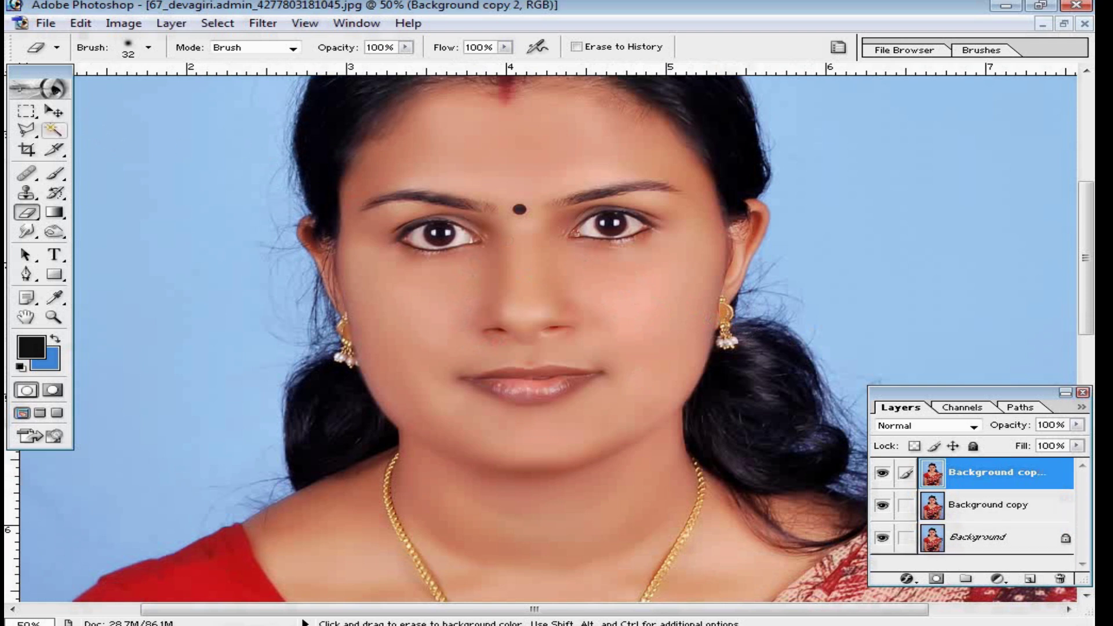
Step: Select the skin of the face, neck and chest on the duplicate layer with the Magic Wand at tolerance 44
{"action": "left_click", "coordinate": [54, 131]}
{"action": "left_click", "coordinate": [544, 325]}
{"action": "left_click", "coordinate": [546, 435]}
{"action": "left_click", "coordinate": [549, 493]}
{"action": "left_click", "coordinate": [560, 394]}
{"action": "scroll", "coordinate": [567, 400], "scroll_direction": "down", "scroll_amount": 1}
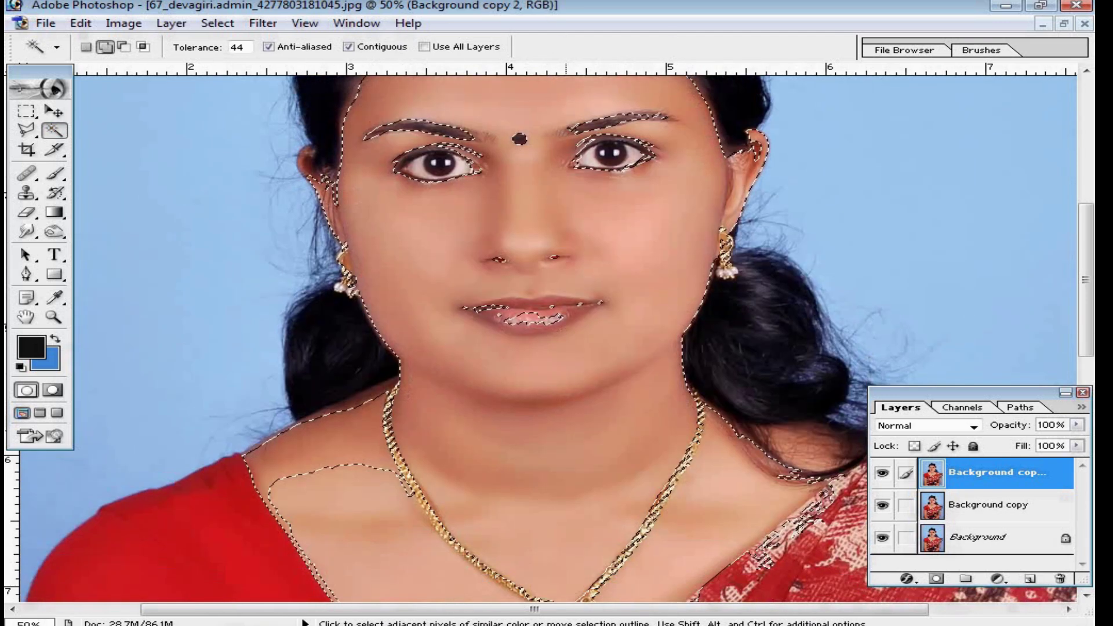
{"action": "scroll", "coordinate": [566, 348], "scroll_direction": "down", "scroll_amount": 5}
{"action": "left_click", "coordinate": [336, 374]}
{"action": "scroll", "coordinate": [614, 347], "scroll_direction": "up", "scroll_amount": 6}
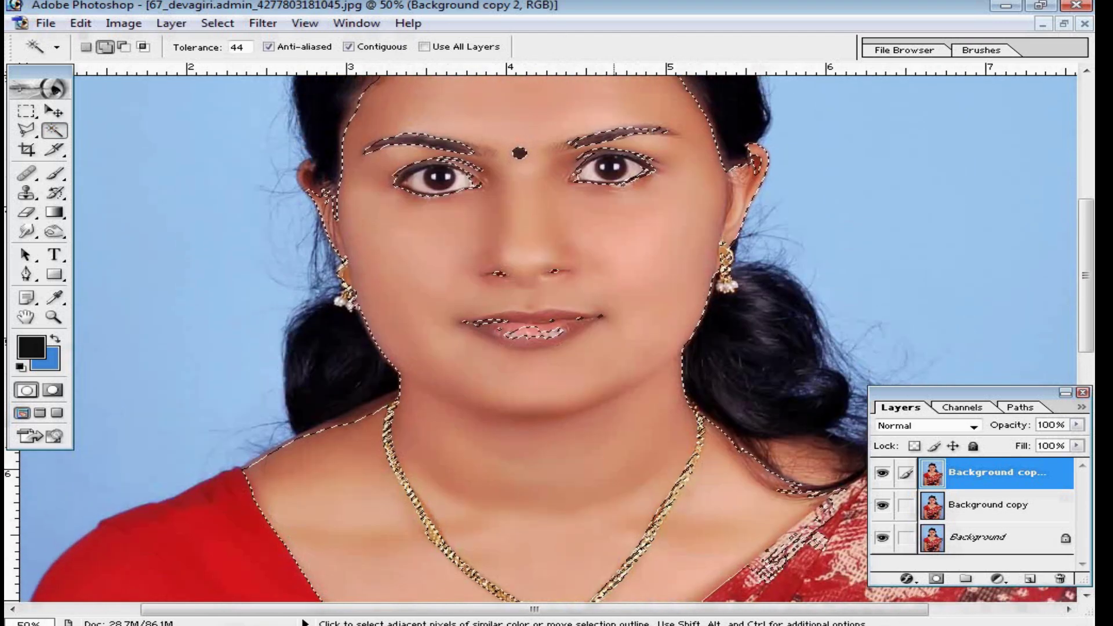
{"action": "scroll", "coordinate": [574, 336], "scroll_direction": "up", "scroll_amount": 1}
Step: Feather the skin selection by 10 pixels
{"action": "right_click", "coordinate": [619, 261]}
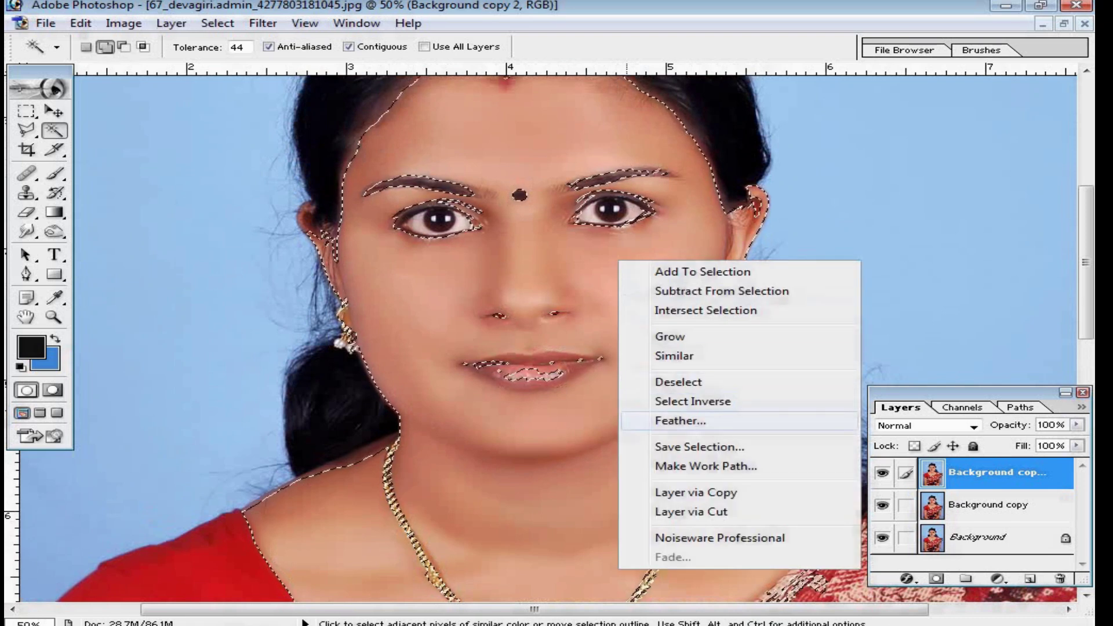
{"action": "left_click", "coordinate": [679, 420]}
{"action": "type", "text": "10"}
{"action": "key", "text": "Return"}
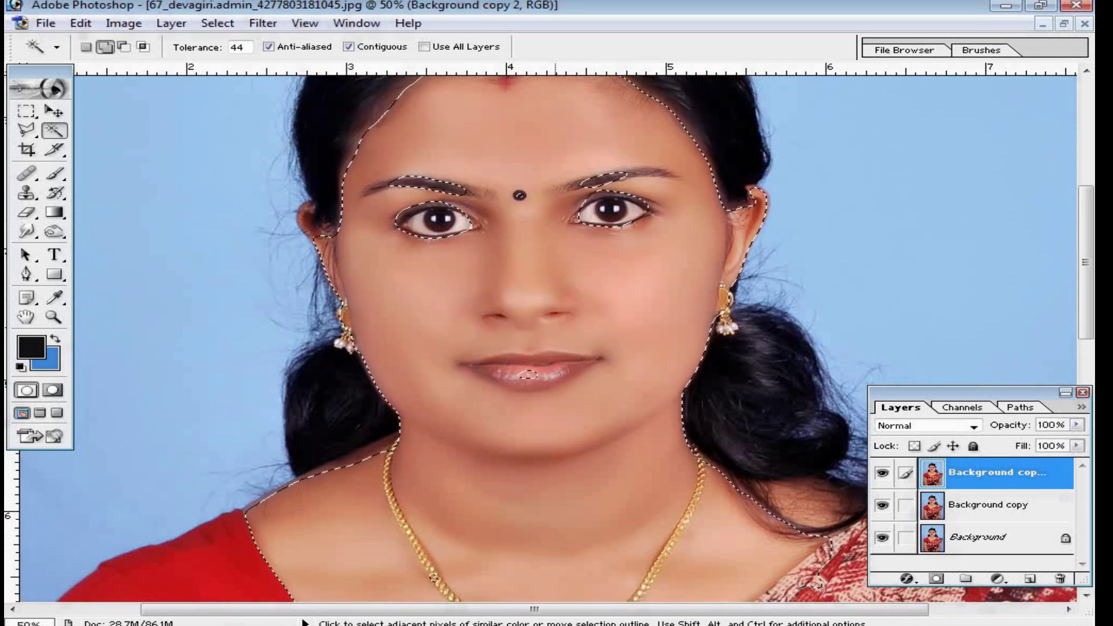
Step: Brighten the selected skin with an RGB Curves point at input 120 and output 136
{"action": "key", "text": "ctrl"}
{"action": "key", "text": "ctrl+m"}
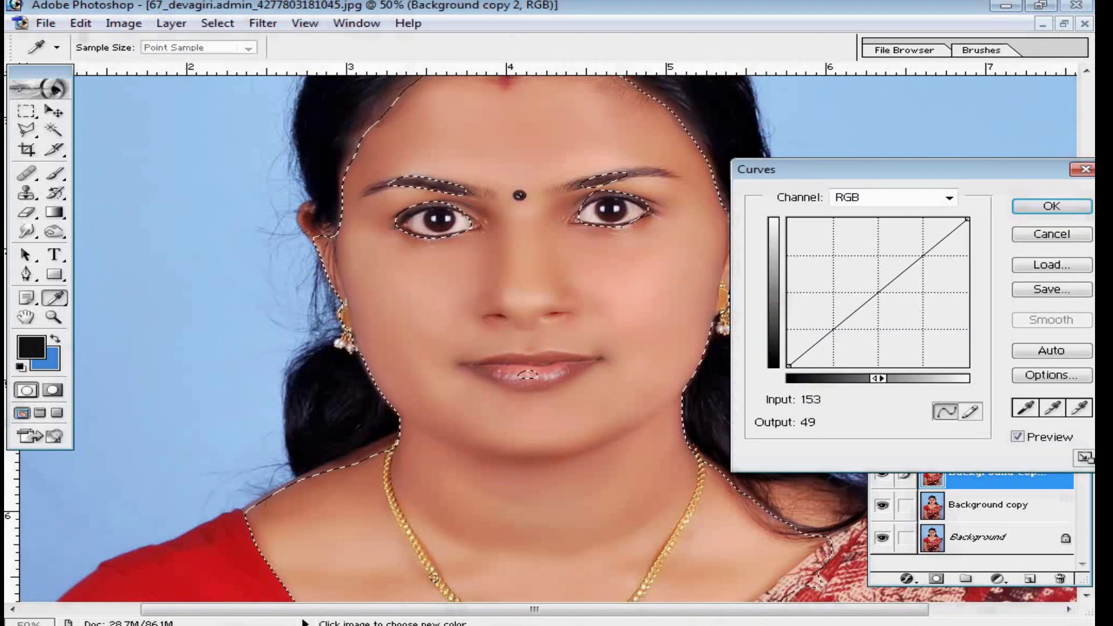
{"action": "left_click_drag", "start_coordinate": [880, 290], "coordinate": [872, 287]}
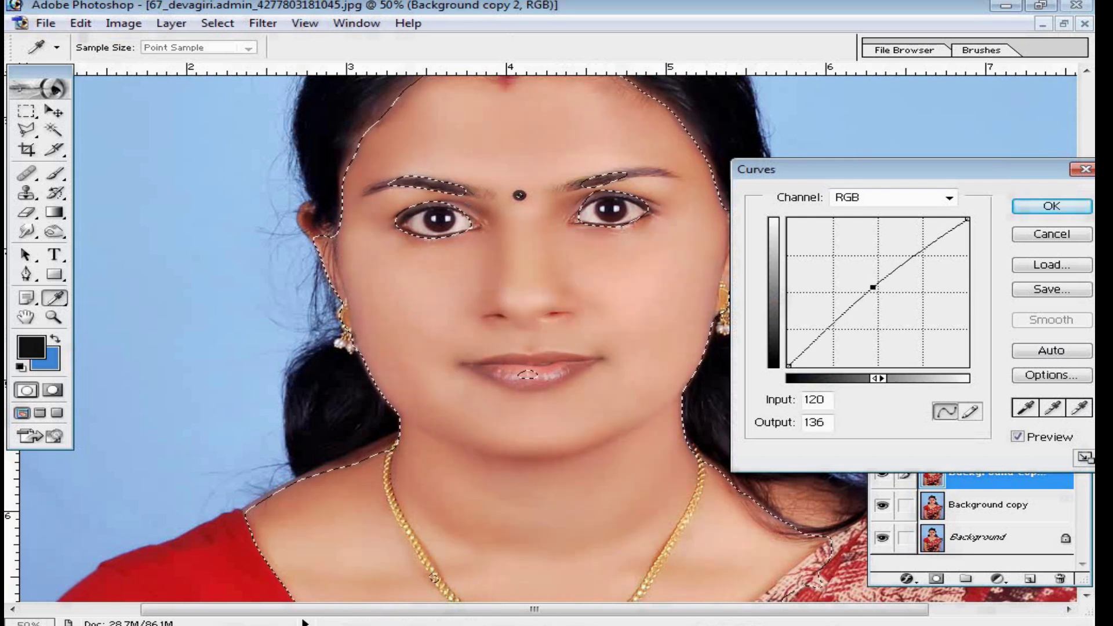
{"action": "key", "text": "Return"}
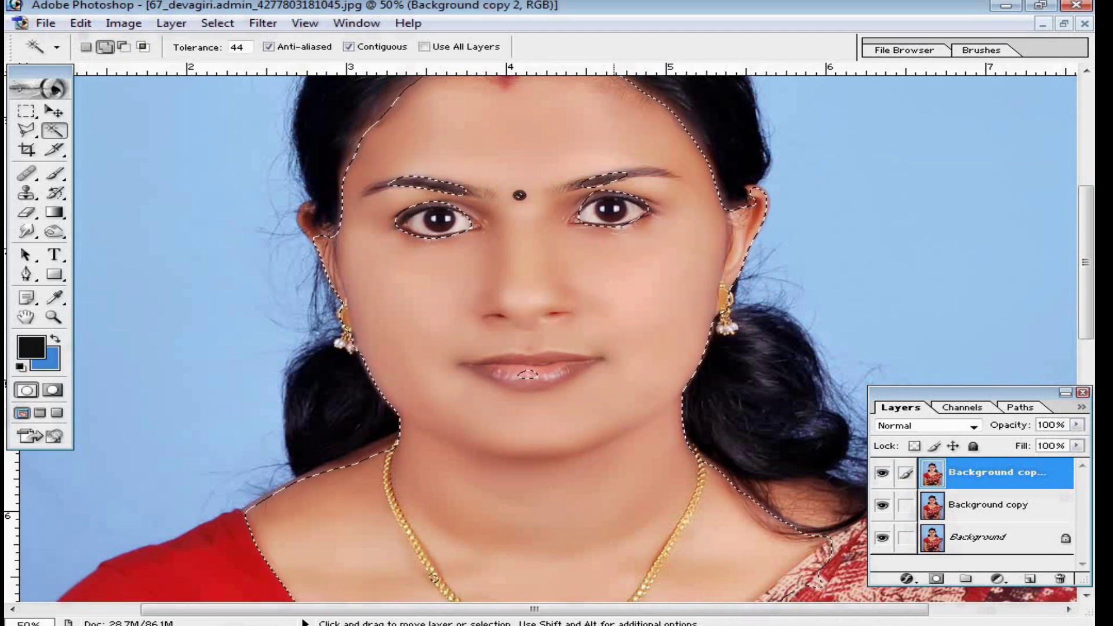
Step: Brighten the midtones of the selected skin with a Levels adjustment using a gamma value of 1.21
{"action": "key", "text": "ctrl+l"}
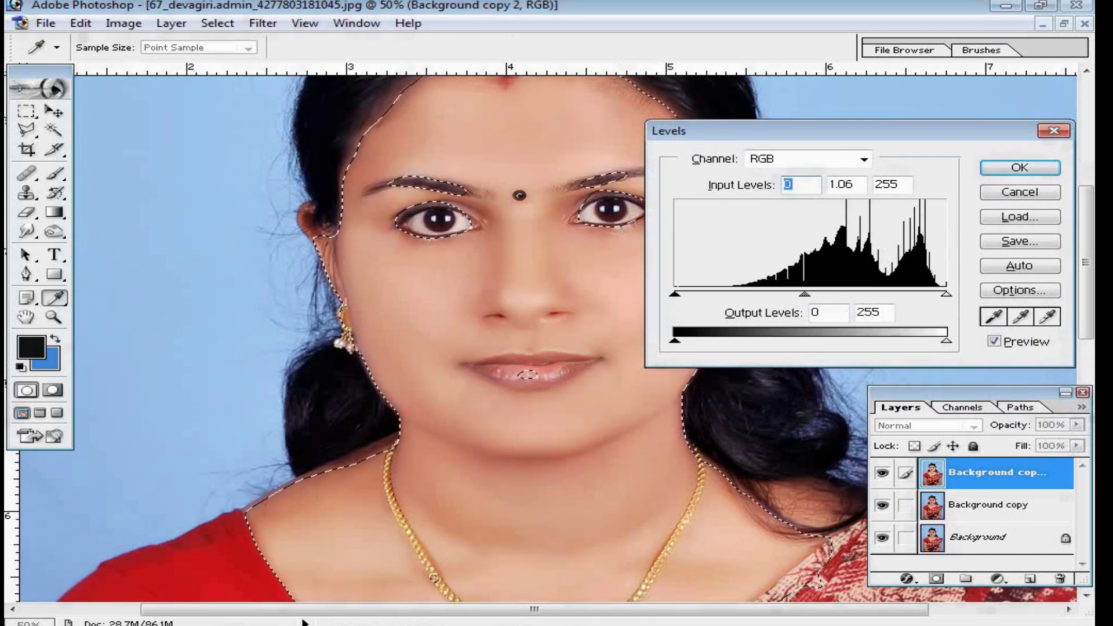
{"action": "key", "text": "Tab"}
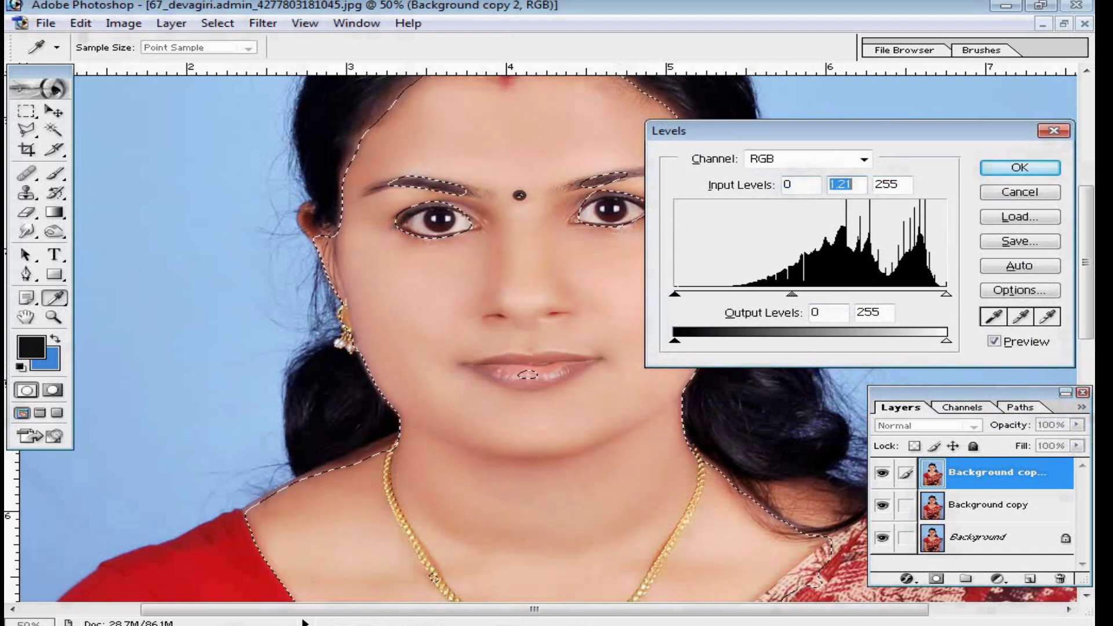
{"action": "key", "text": "Return"}
{"action": "key", "text": "w"}
{"action": "scroll", "coordinate": [544, 336], "scroll_direction": "down", "scroll_amount": 3}
{"action": "scroll", "coordinate": [478, 339], "scroll_direction": "down", "scroll_amount": 1}
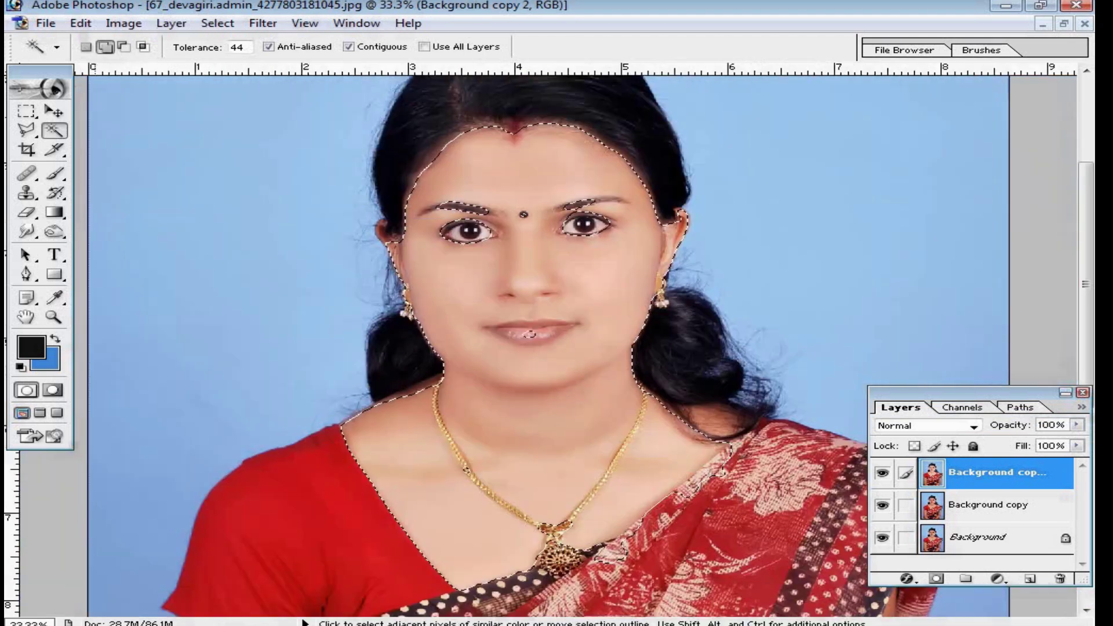
{"action": "left_click", "coordinate": [26, 111]}
{"action": "scroll", "coordinate": [819, 189], "scroll_direction": "down", "scroll_amount": 1}
{"action": "left_click", "coordinate": [820, 189]}
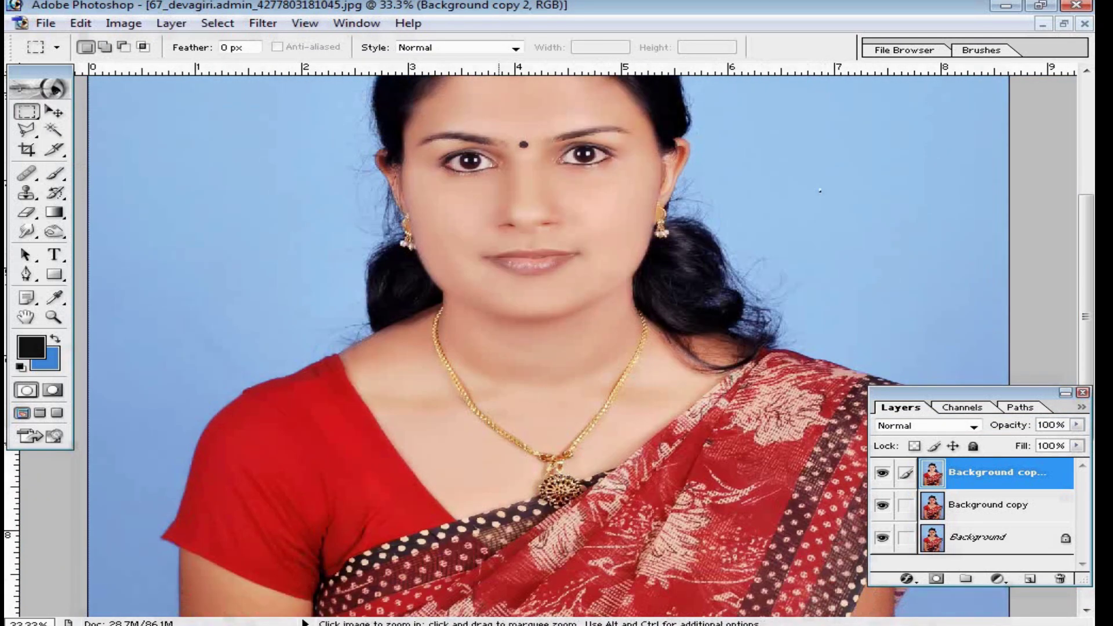
{"action": "left_click", "coordinate": [499, 284], "text": "ctrl"}
{"action": "key", "text": "ctrl+alt+z"}
Step: Sample a light skin tone from the chest and even out the neck shadows with a 131 px Brush at 22% opacity
{"action": "left_click", "coordinate": [614, 333], "text": "ctrl"}
{"action": "left_click", "coordinate": [595, 309], "text": "ctrl"}
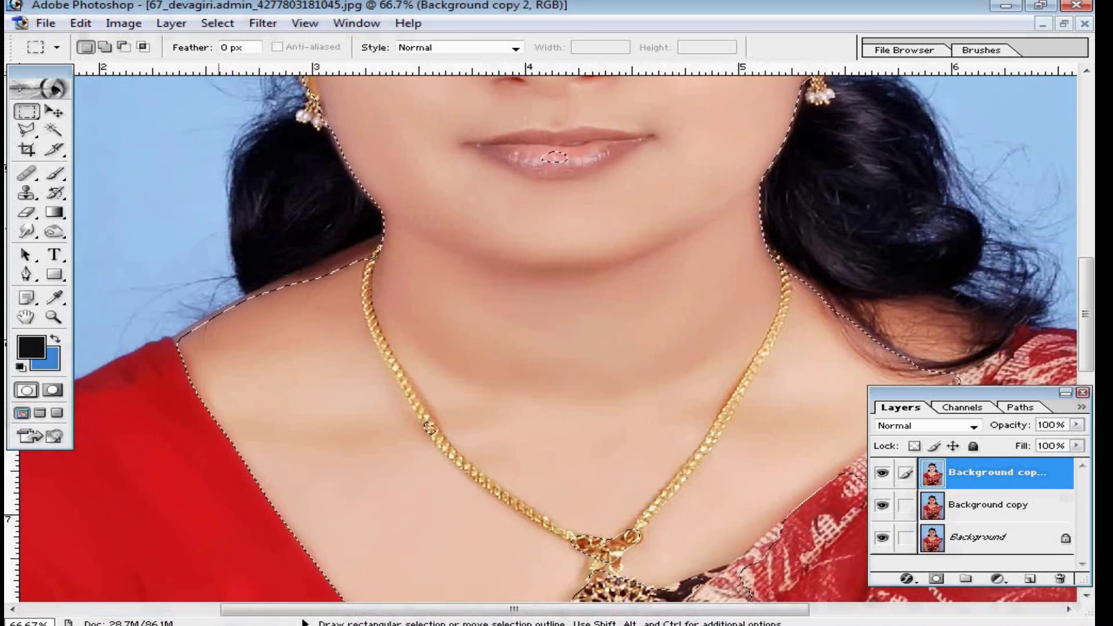
{"action": "key", "text": "b"}
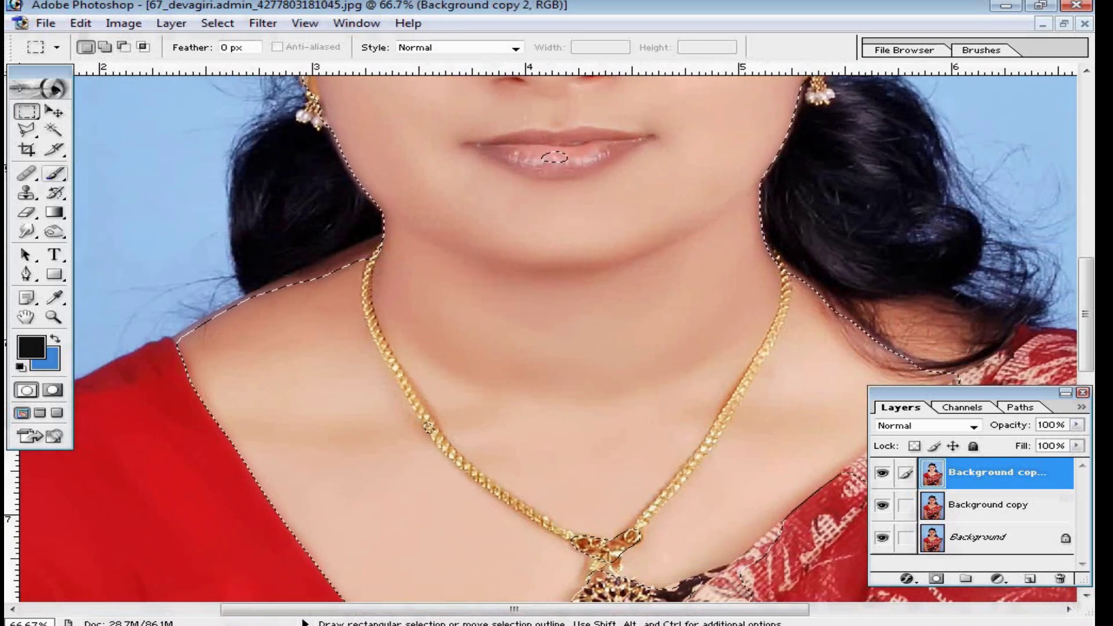
{"action": "right_click", "coordinate": [55, 174]}
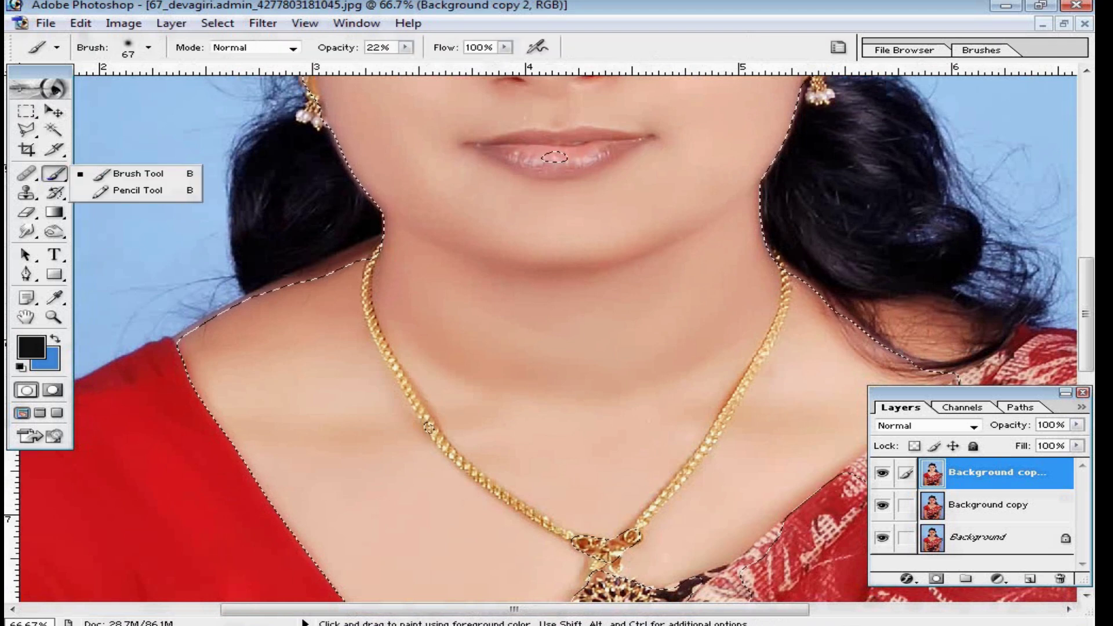
{"action": "left_click", "coordinate": [136, 174]}
{"action": "right_click", "coordinate": [722, 396]}
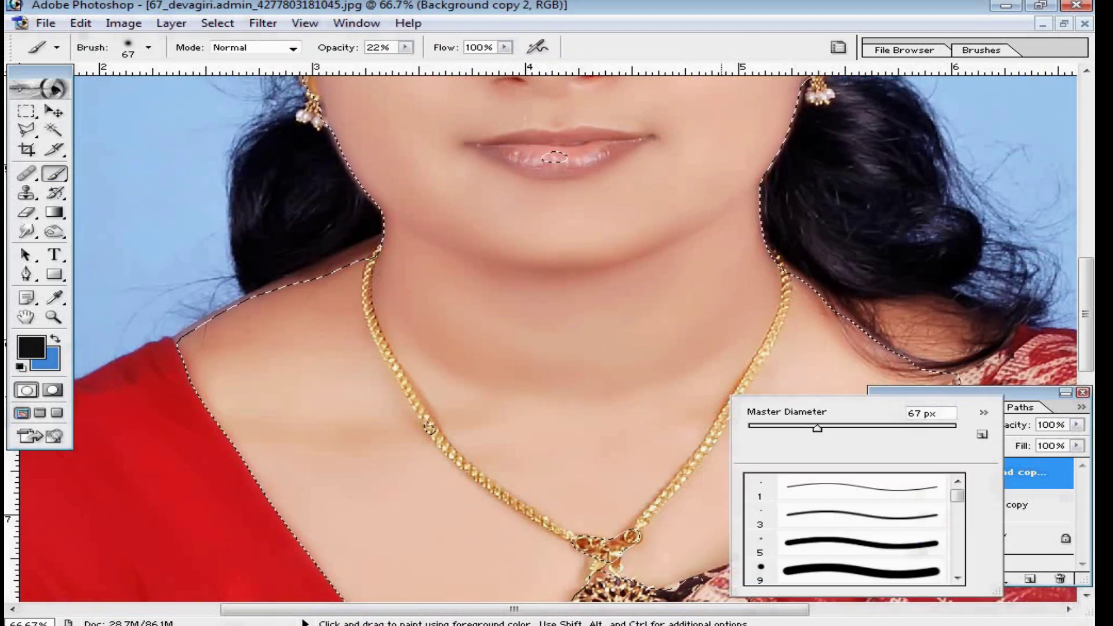
{"action": "key", "text": "Return"}
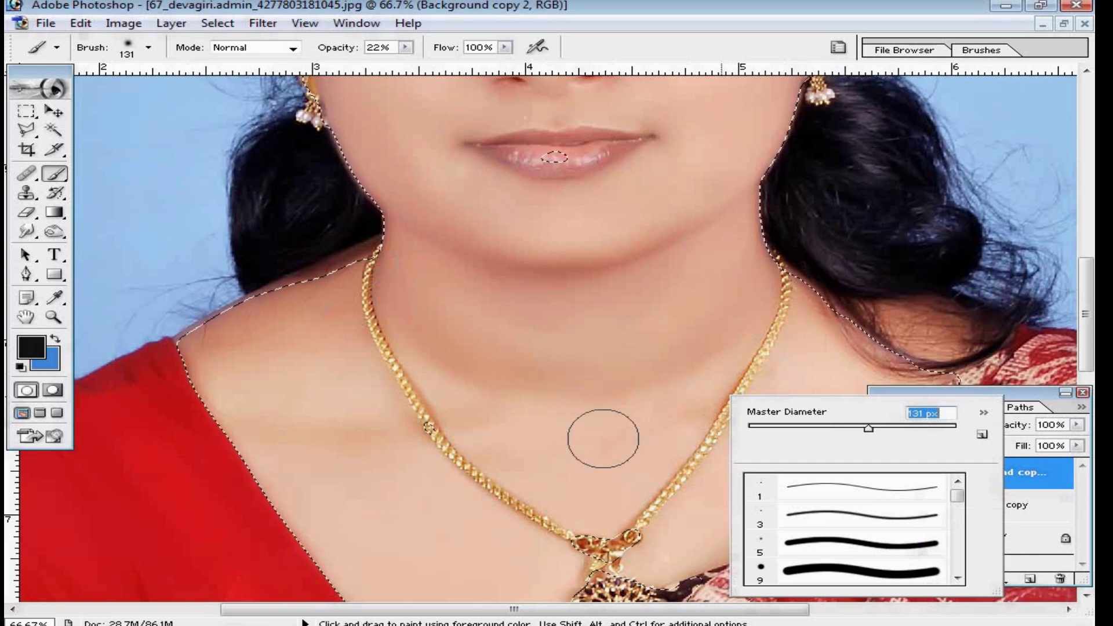
{"action": "left_click", "coordinate": [721, 397], "text": "alt"}
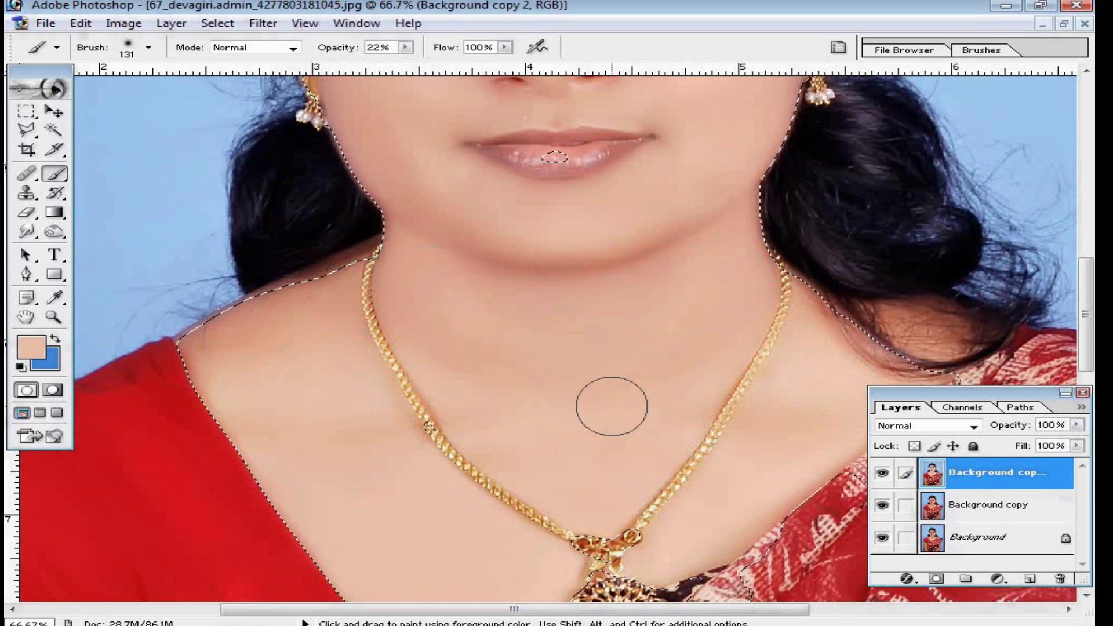
Step: Paint the sampled skin tone softly over the cheeks, chin and the area around the mouth
{"action": "key", "text": "space"}
{"action": "left_click_drag", "start_coordinate": [440, 175], "coordinate": [471, 415]}
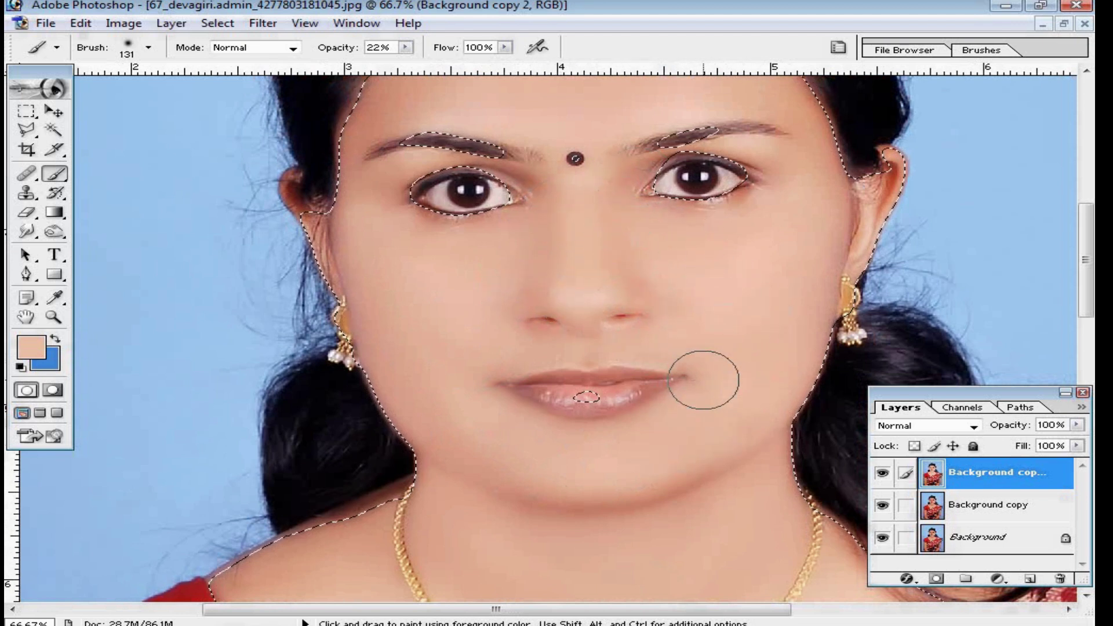
{"action": "scroll", "coordinate": [803, 302], "scroll_direction": "up", "scroll_amount": 5}
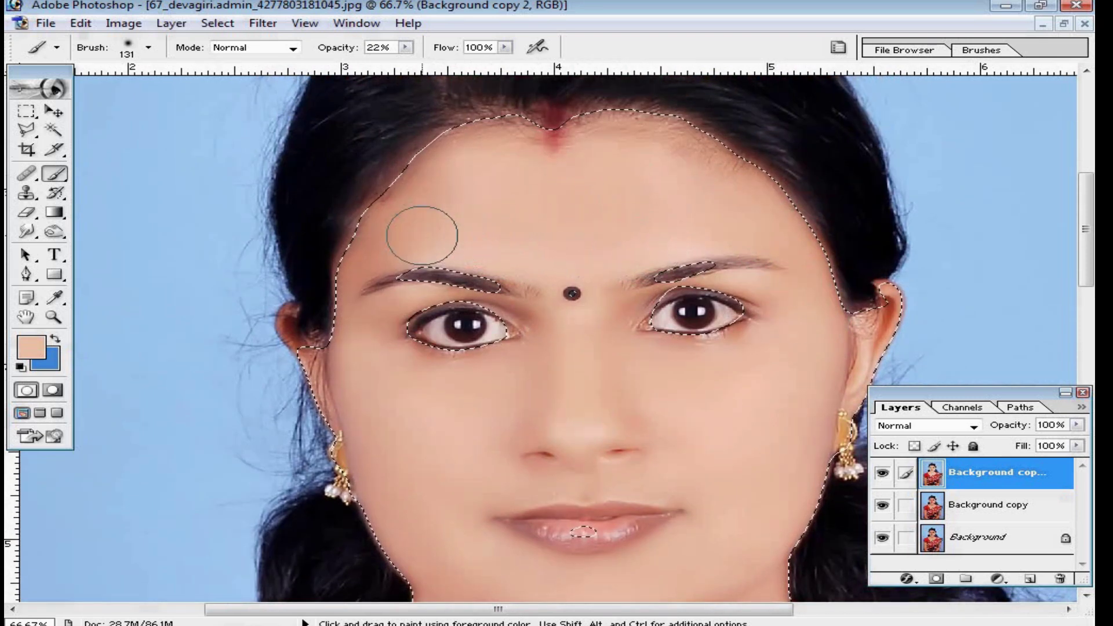
Step: Reduce the brush to 80 px and paint the skin around the eyes, nose and forehead with the sampled tone
{"action": "right_click", "coordinate": [458, 235]}
{"action": "left_click_drag", "start_coordinate": [604, 264], "coordinate": [566, 264]}
{"action": "key", "text": "Return"}
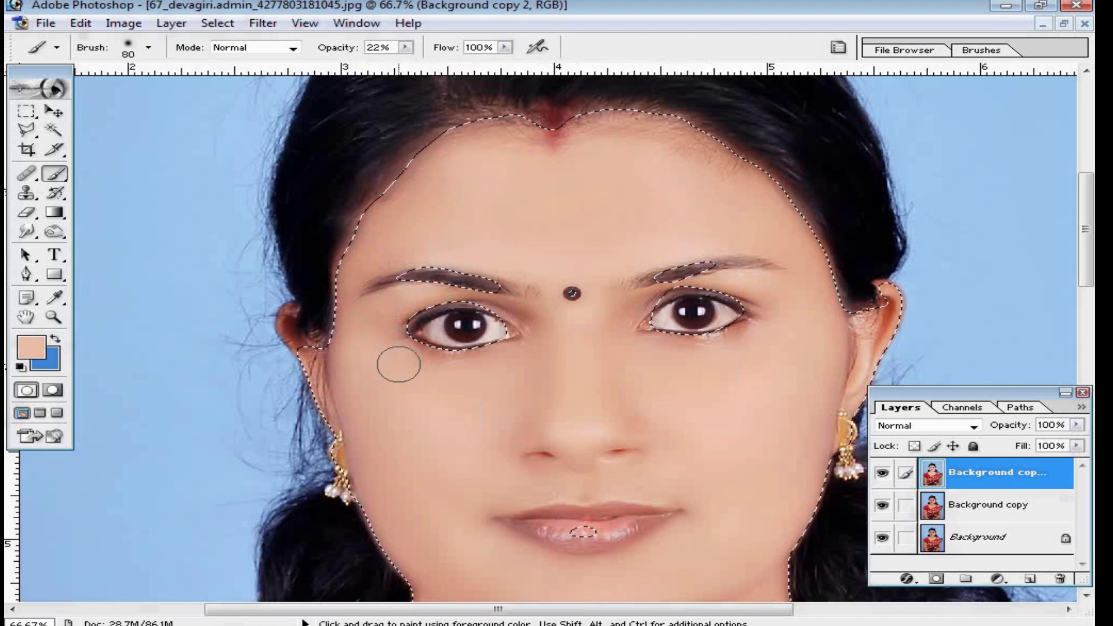
{"action": "left_click_drag", "start_coordinate": [554, 388], "coordinate": [529, 248]}
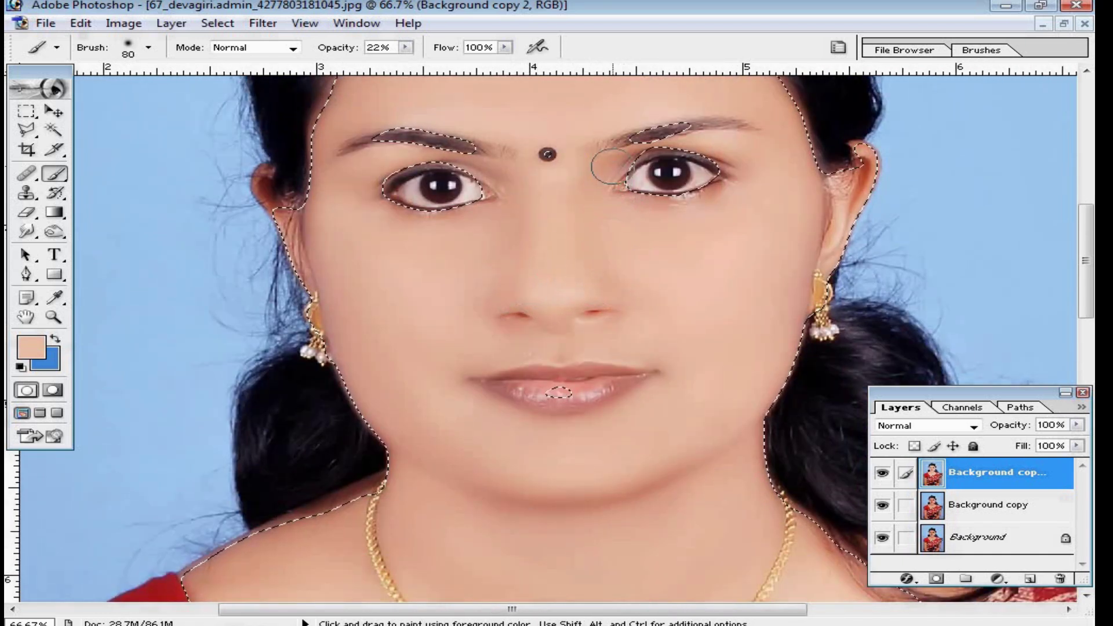
{"action": "left_click_drag", "start_coordinate": [470, 326], "coordinate": [512, 270]}
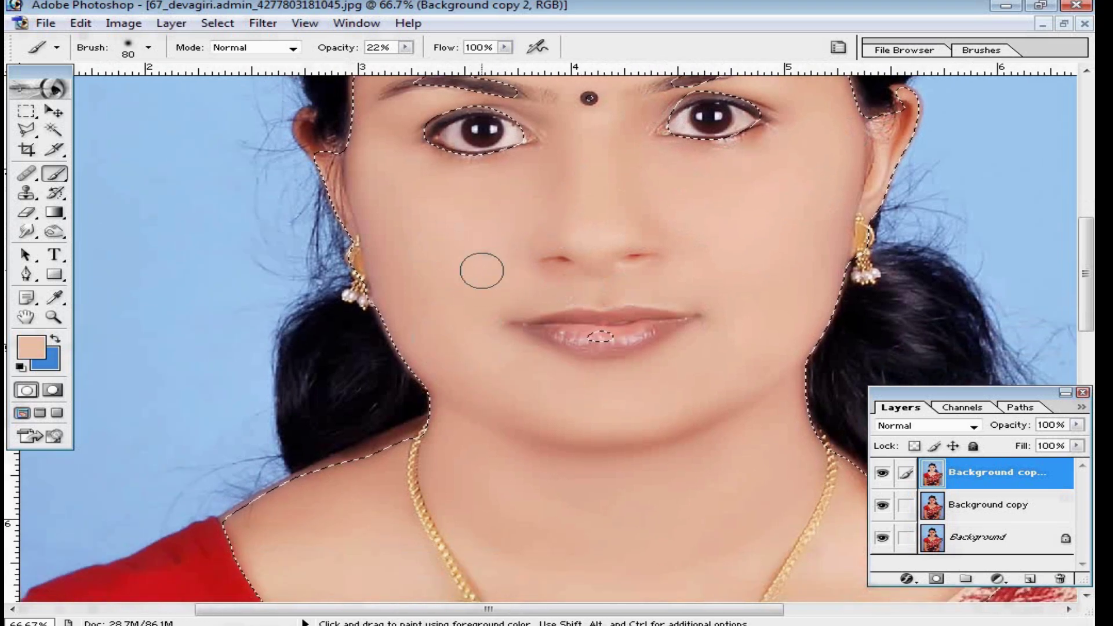
Step: Enlarge the brush to 101 px and even out the skin of the lower face, neck and chest
{"action": "scroll", "coordinate": [463, 284], "scroll_direction": "down", "scroll_amount": 5}
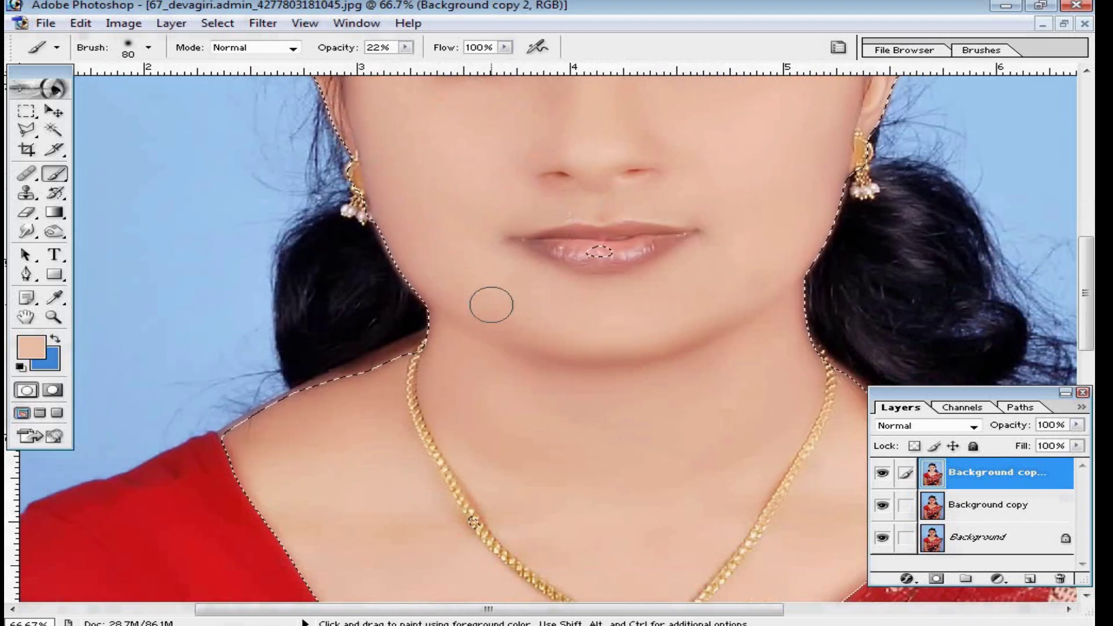
{"action": "right_click", "coordinate": [631, 325]}
{"action": "left_click", "coordinate": [758, 356]}
{"action": "left_click_drag", "start_coordinate": [477, 275], "coordinate": [678, 291]}
{"action": "left_click_drag", "start_coordinate": [685, 398], "coordinate": [666, 317]}
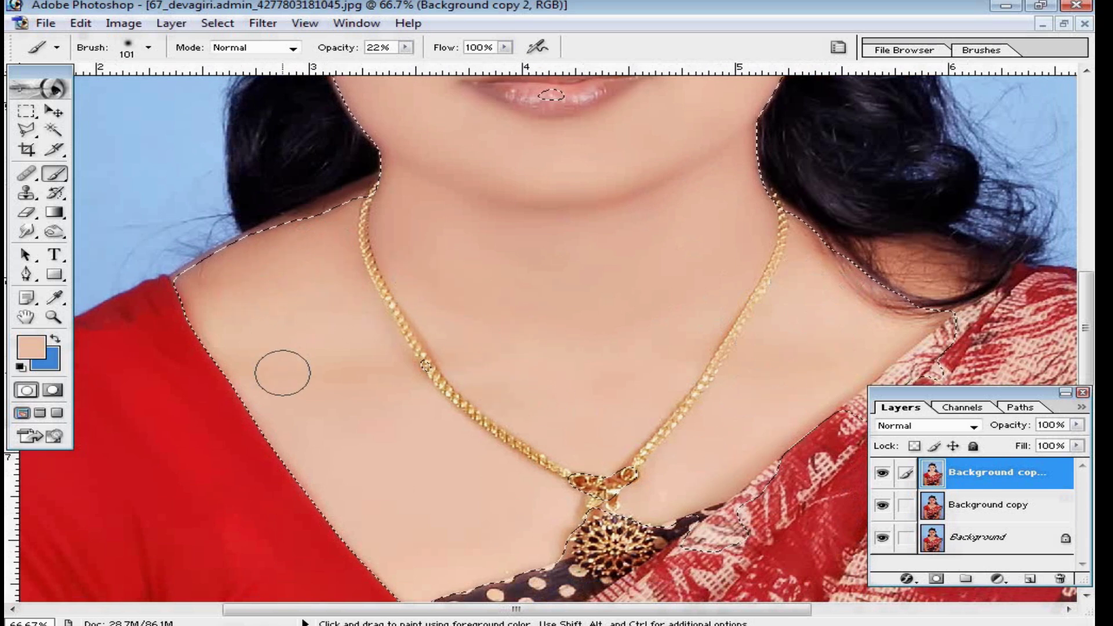
{"action": "key", "text": "space"}
{"action": "left_click_drag", "start_coordinate": [480, 507], "coordinate": [464, 374]}
Step: Clear the skin selection from the portrait
{"action": "key", "text": "ctrl+minus"}
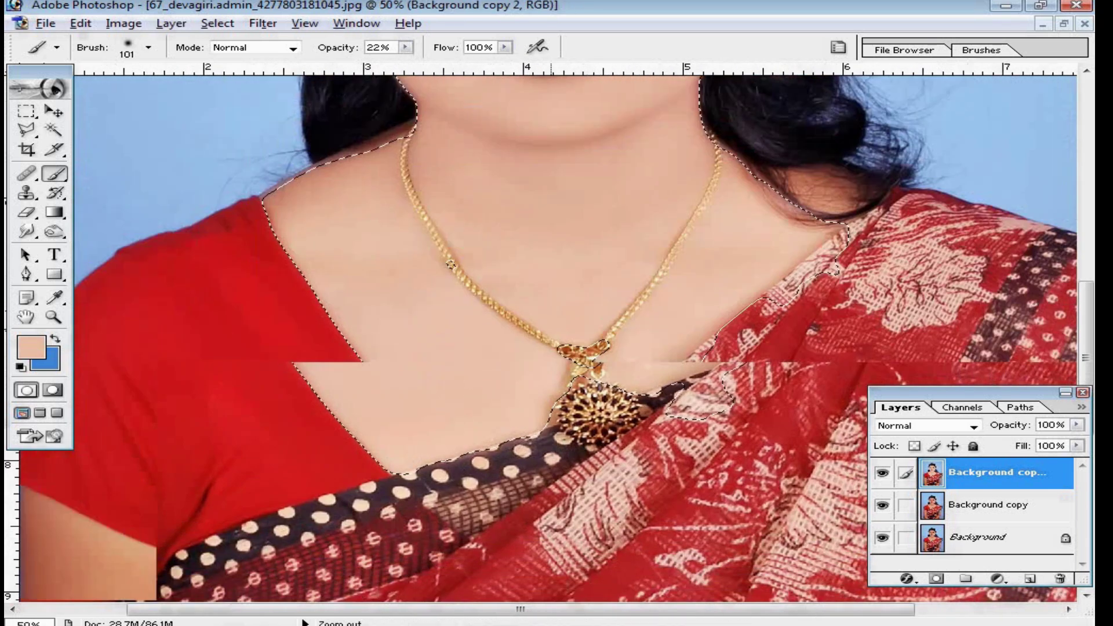
{"action": "key", "text": "ctrl+minus"}
{"action": "left_click_drag", "start_coordinate": [563, 144], "coordinate": [564, 377]}
{"action": "left_click", "coordinate": [530, 386]}
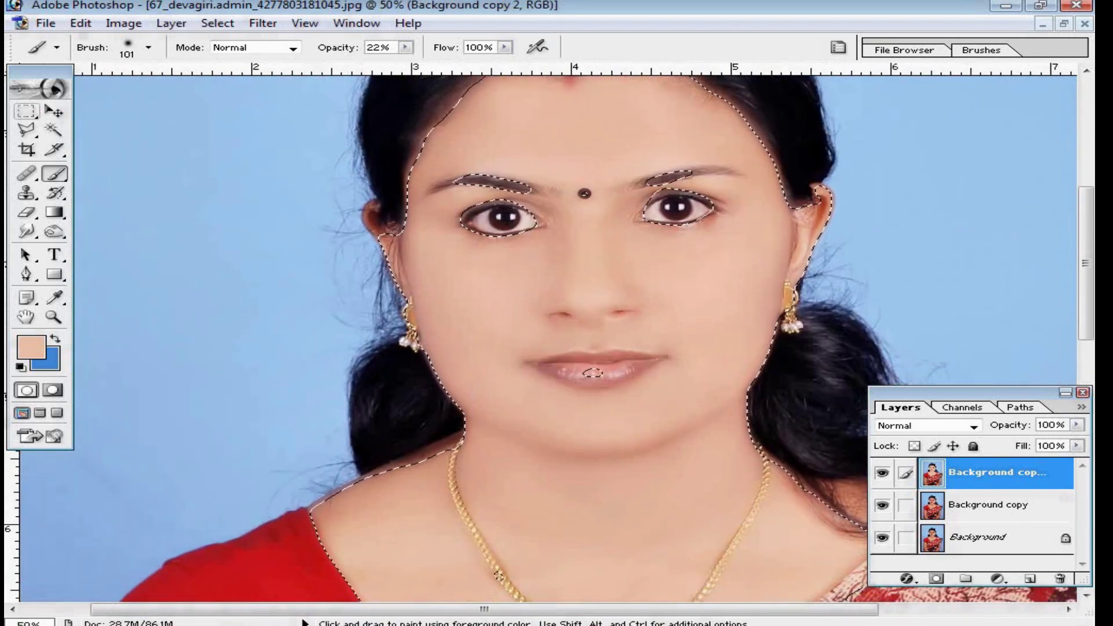
{"action": "key", "text": "m"}
{"action": "key", "text": "ctrl+d"}
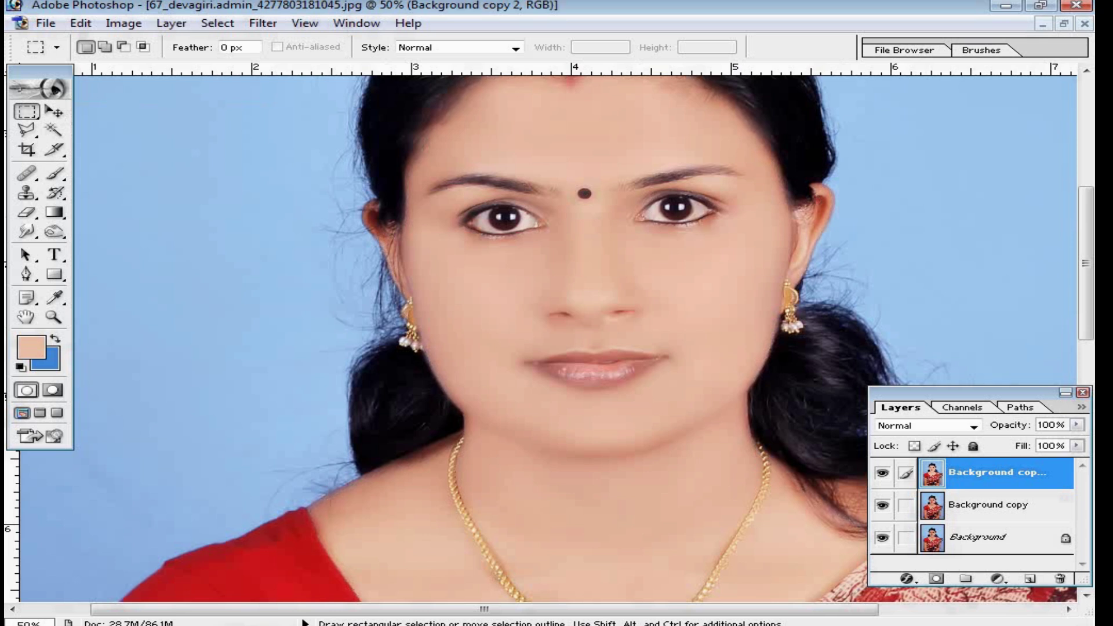
Step: Set the fill of the painted top layer to 65% to blend the retouching with the layer beneath
{"action": "left_click", "coordinate": [882, 472]}
{"action": "left_click", "coordinate": [1077, 446]}
{"action": "left_click_drag", "start_coordinate": [1057, 462], "coordinate": [1048, 463]}
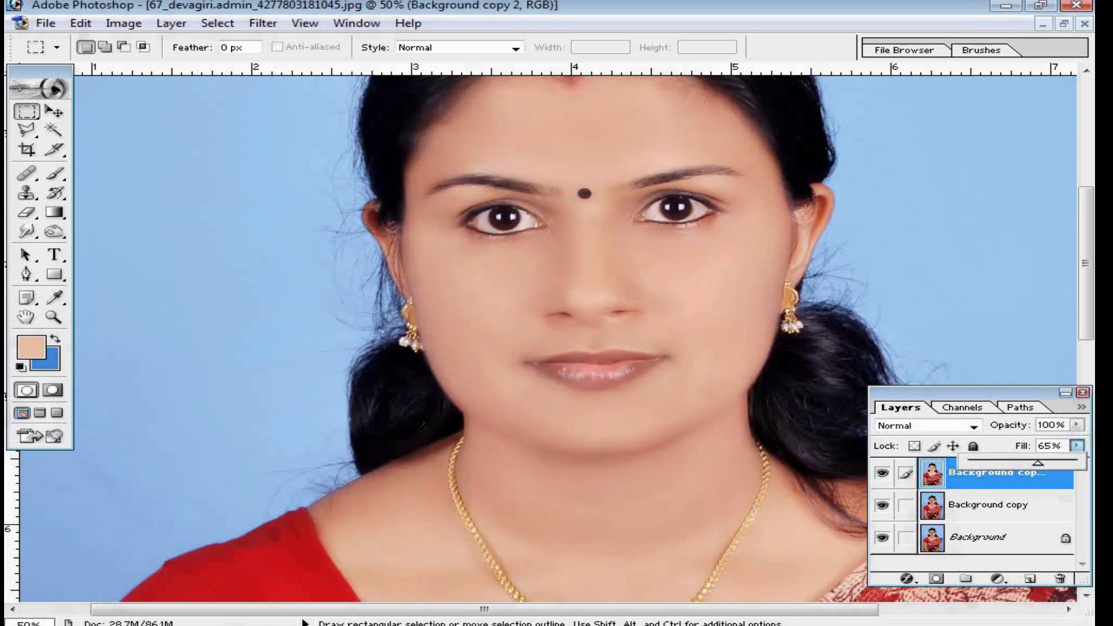
{"action": "key", "text": "Return"}
Step: Merge the retouched layer copies down into the Background layer
{"action": "key", "text": "ctrl+e"}
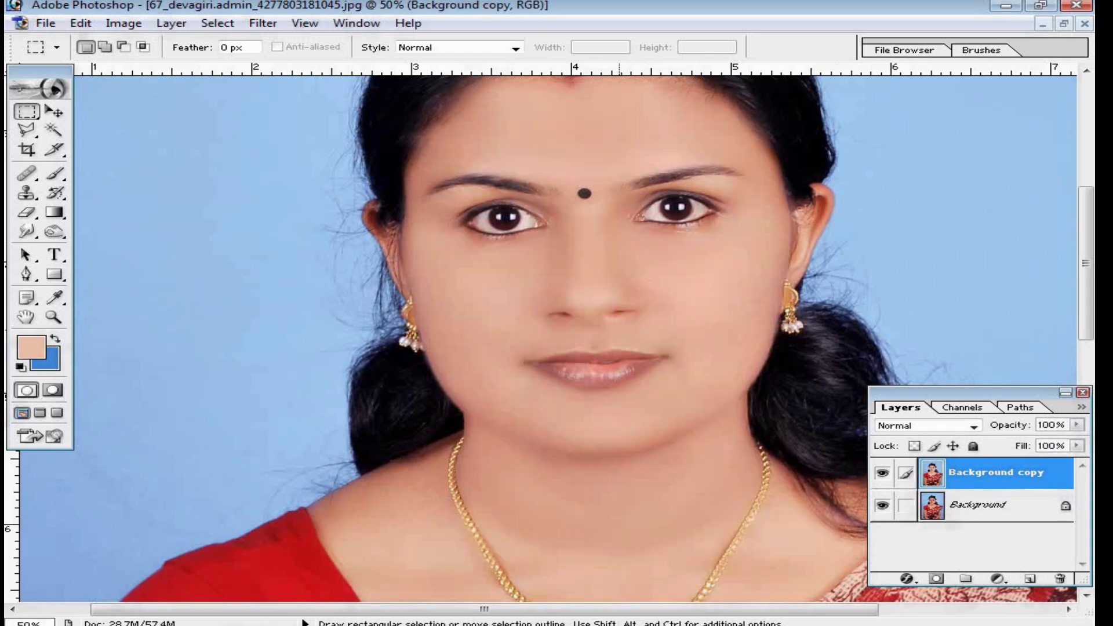
{"action": "key", "text": "ctrl+minus"}
{"action": "key", "text": "ctrl+minus"}
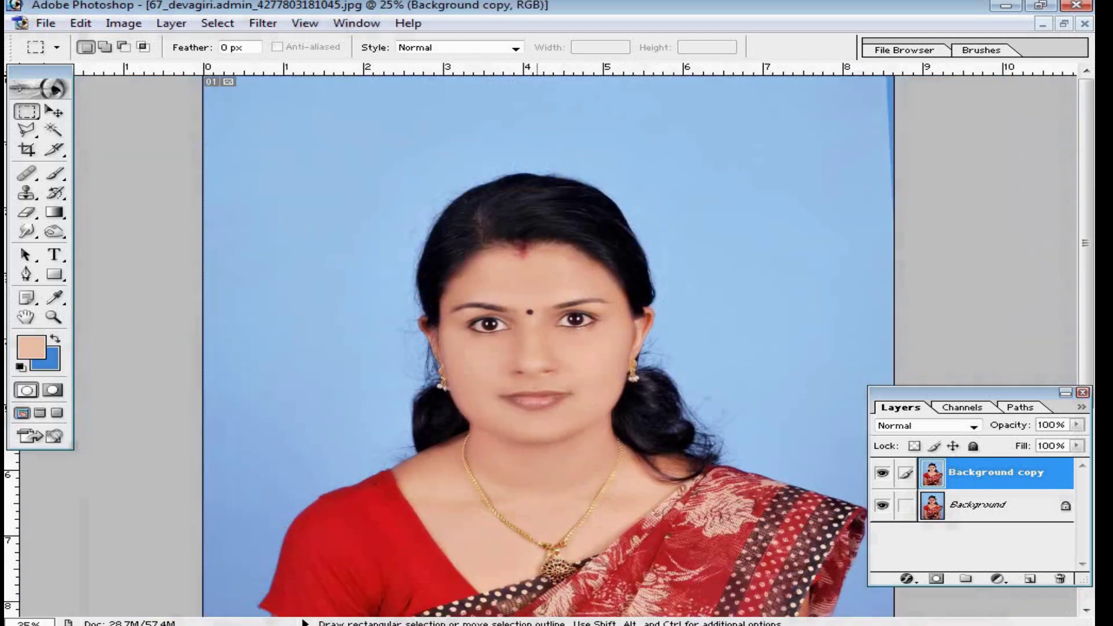
{"action": "key", "text": "ctrl+plus"}
{"action": "key", "text": "ctrl+minus"}
{"action": "key", "text": "ctrl+minus"}
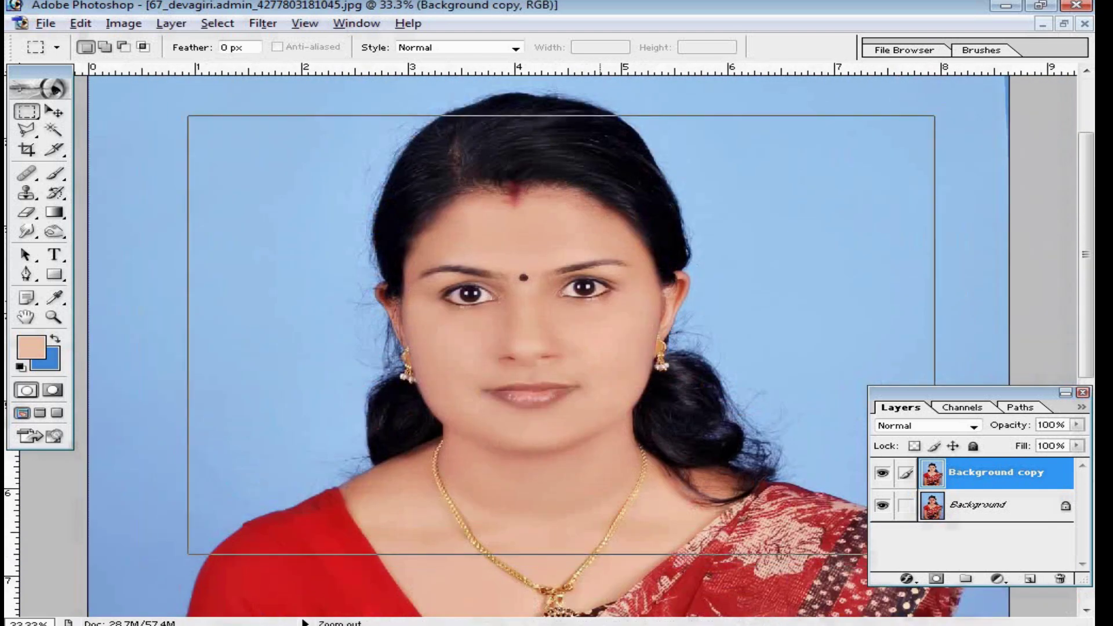
{"action": "key", "text": "z"}
{"action": "key", "text": "ctrl+e"}
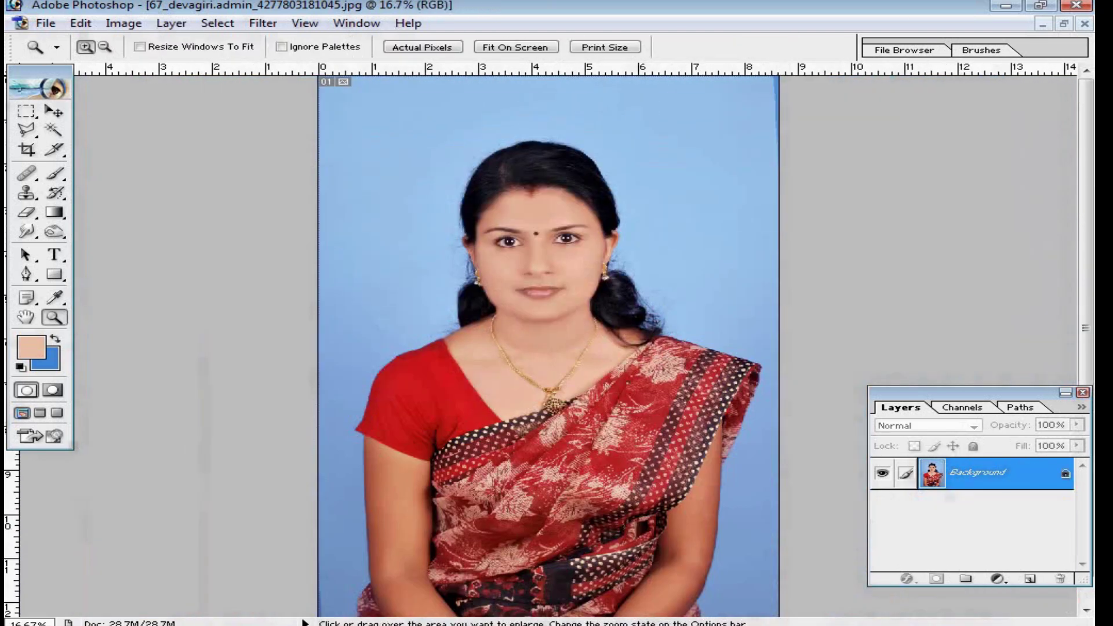
Step: Set up the Crop tool for a width of 1.6 in, a height of 2 in and a resolution of 300 pixels/inch
{"action": "key", "text": "c"}
{"action": "left_click", "coordinate": [57, 47]}
{"action": "left_click", "coordinate": [66, 82]}
{"action": "left_click", "coordinate": [141, 47]}
{"action": "left_click_drag", "start_coordinate": [141, 48], "coordinate": [114, 47]}
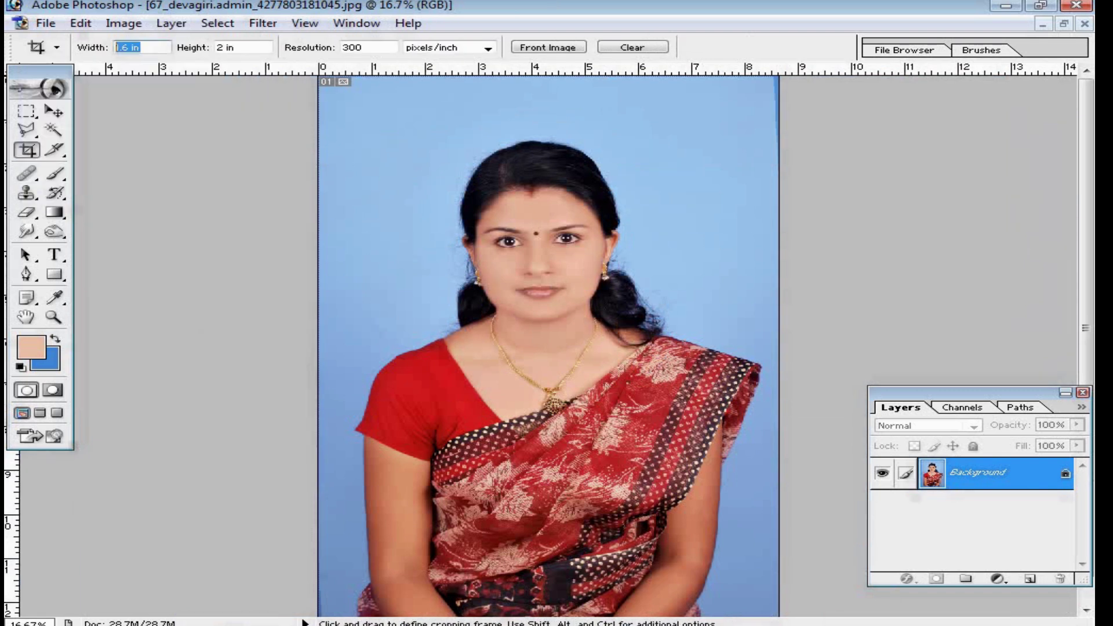
{"action": "key", "text": "Tab"}
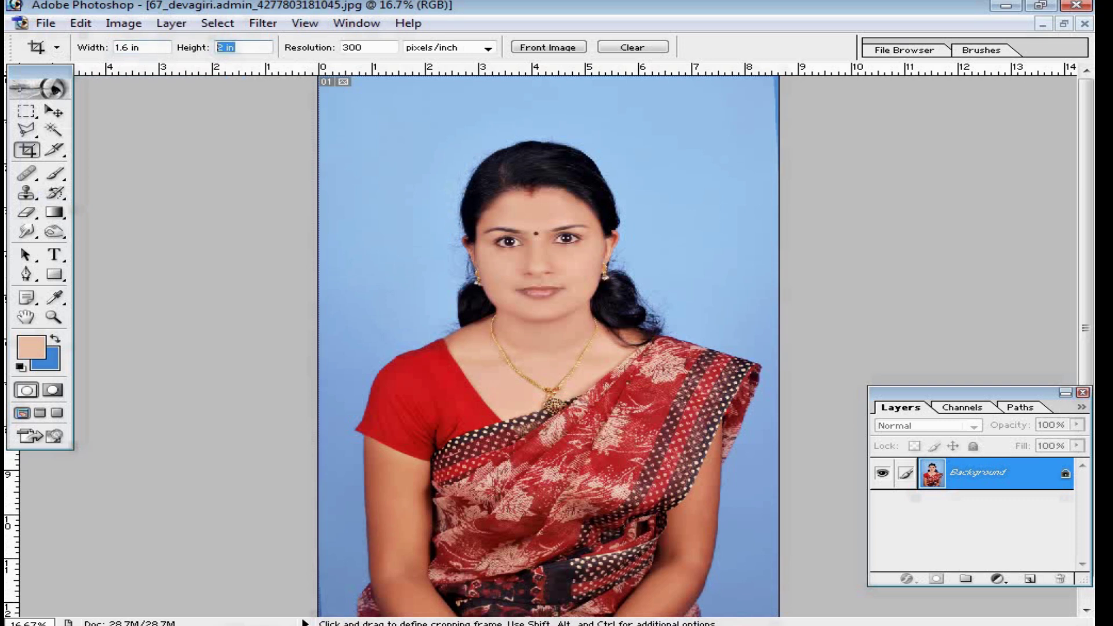
{"action": "key", "text": "shift+Tab"}
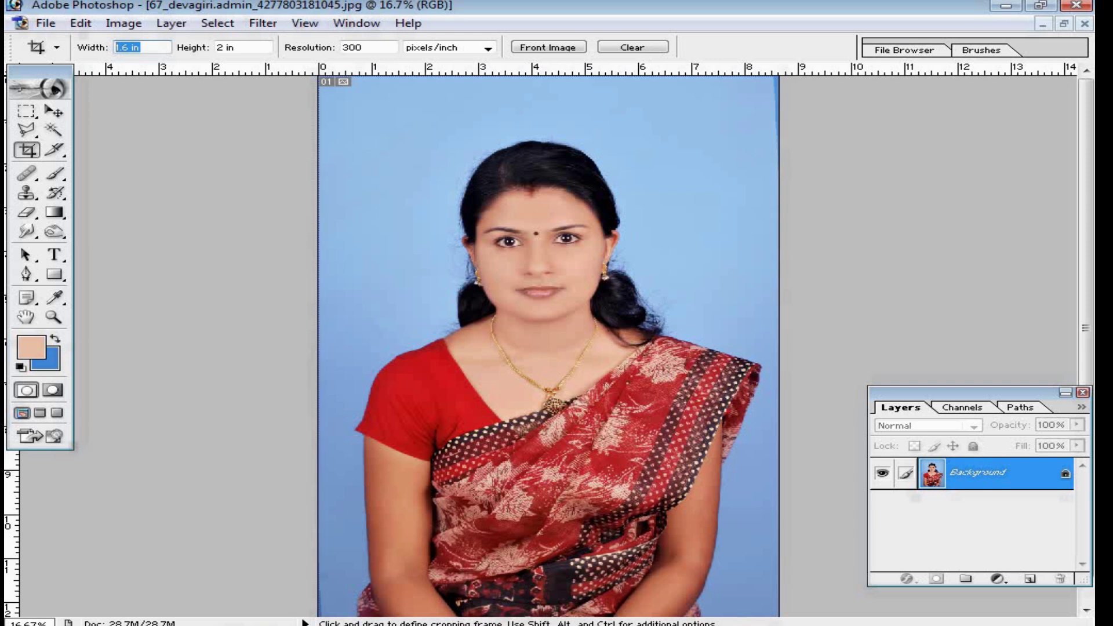
Step: Crop the portrait to the head and shoulders in passport format with some background above the hair
{"action": "left_click_drag", "start_coordinate": [391, 135], "coordinate": [711, 464]}
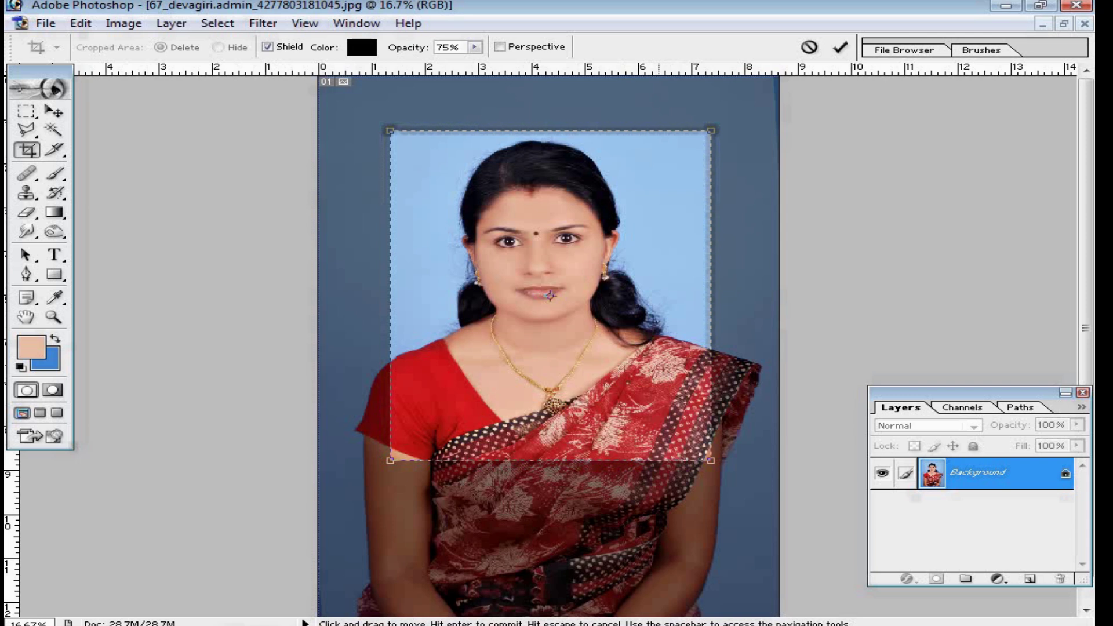
{"action": "key", "text": "Return"}
{"action": "left_click_drag", "start_coordinate": [419, 205], "coordinate": [694, 487]}
{"action": "left_click_drag", "start_coordinate": [454, 241], "coordinate": [659, 451]}
{"action": "left_click_drag", "start_coordinate": [337, 121], "coordinate": [776, 573]}
{"action": "left_click_drag", "start_coordinate": [356, 144], "coordinate": [621, 417]}
{"action": "left_click", "coordinate": [490, 281], "text": "ctrl"}
{"action": "left_click", "coordinate": [496, 283], "text": "ctrl"}
{"action": "left_click", "coordinate": [510, 283], "text": "alt"}
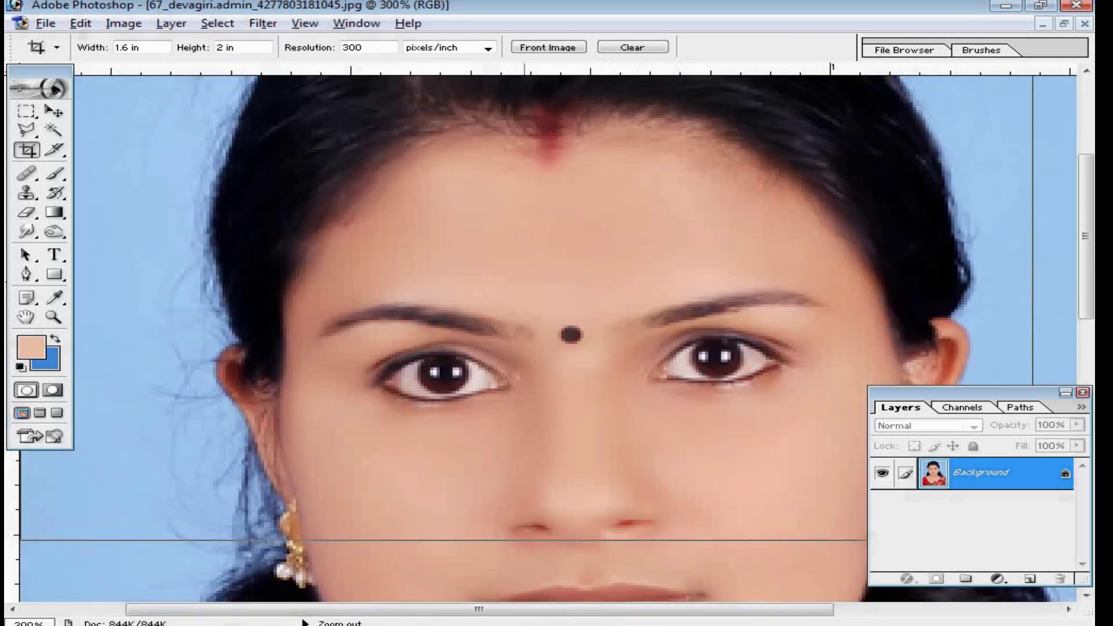
{"action": "left_click", "coordinate": [560, 336], "text": "alt"}
{"action": "left_click", "coordinate": [573, 348], "text": "alt"}
{"action": "key", "text": "ctrl+0"}
{"action": "key", "text": "ctrl+minus"}
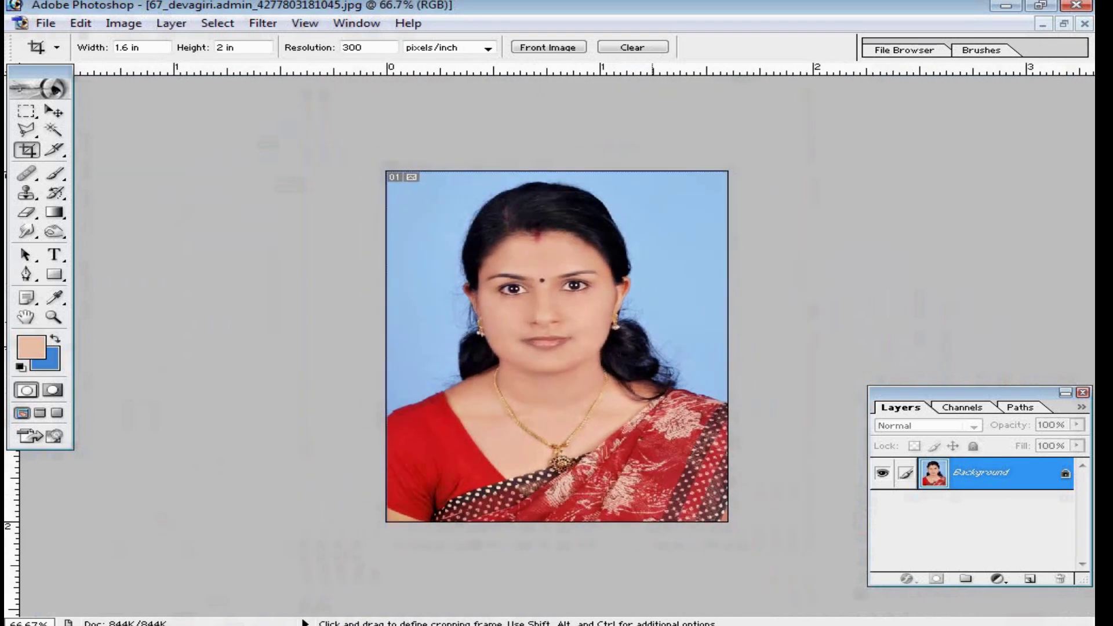
Step: Undo the passport-size crop of the portrait
{"action": "key", "text": "ctrl+0"}
{"action": "key", "text": "ctrl+z"}
{"action": "left_click", "coordinate": [642, 331], "text": "alt"}
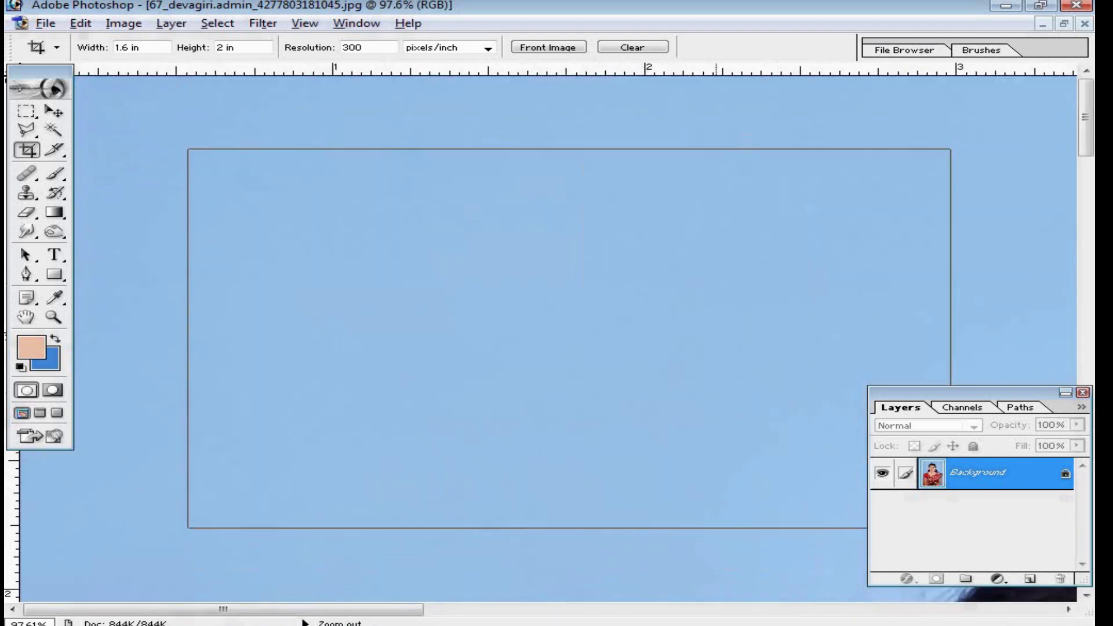
{"action": "left_click", "coordinate": [632, 333], "text": "alt"}
{"action": "left_click", "coordinate": [602, 333], "text": "alt"}
{"action": "left_click", "coordinate": [583, 333], "text": "alt"}
{"action": "left_click_drag", "start_coordinate": [582, 400], "coordinate": [551, 310]}
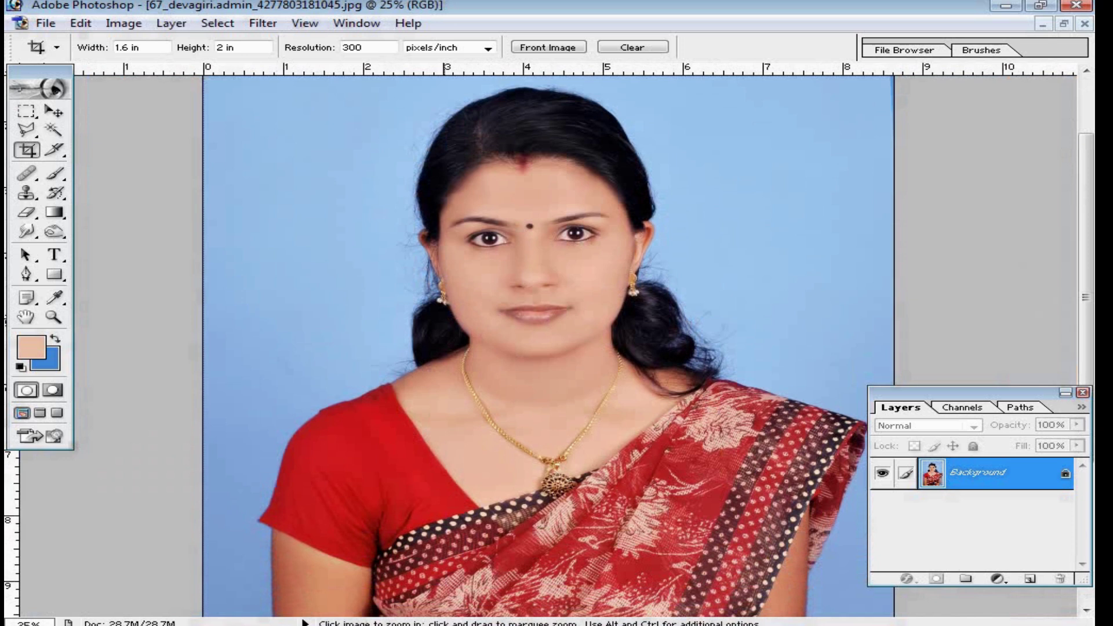
{"action": "left_click", "coordinate": [643, 310], "text": "ctrl"}
{"action": "left_click_drag", "start_coordinate": [643, 310], "coordinate": [644, 258]}
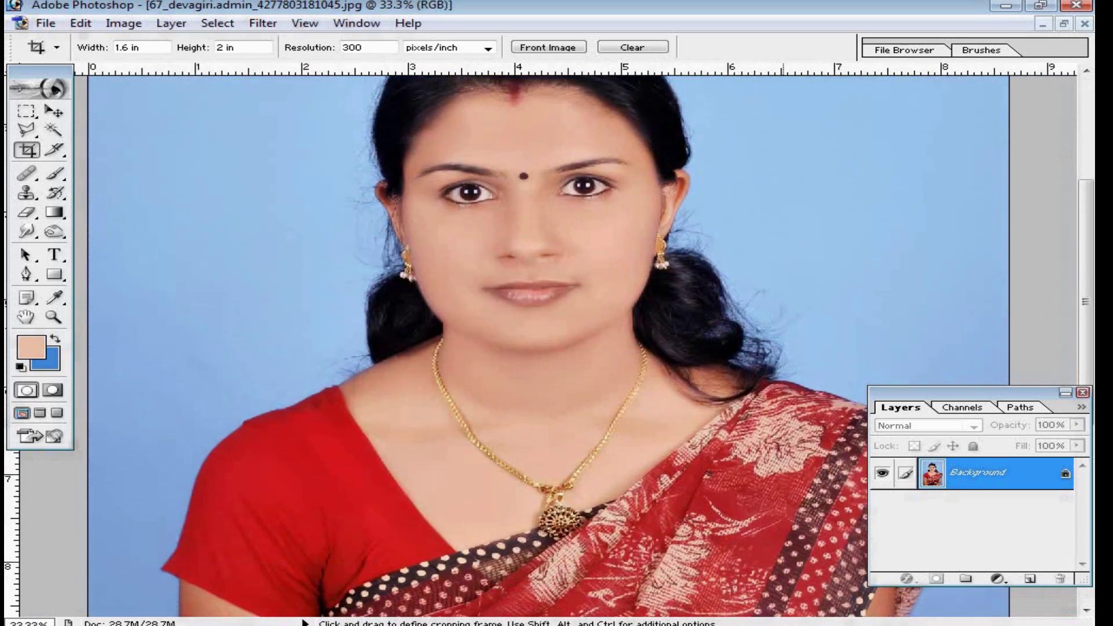
{"action": "scroll", "coordinate": [547, 348], "scroll_direction": "up", "scroll_amount": 2}
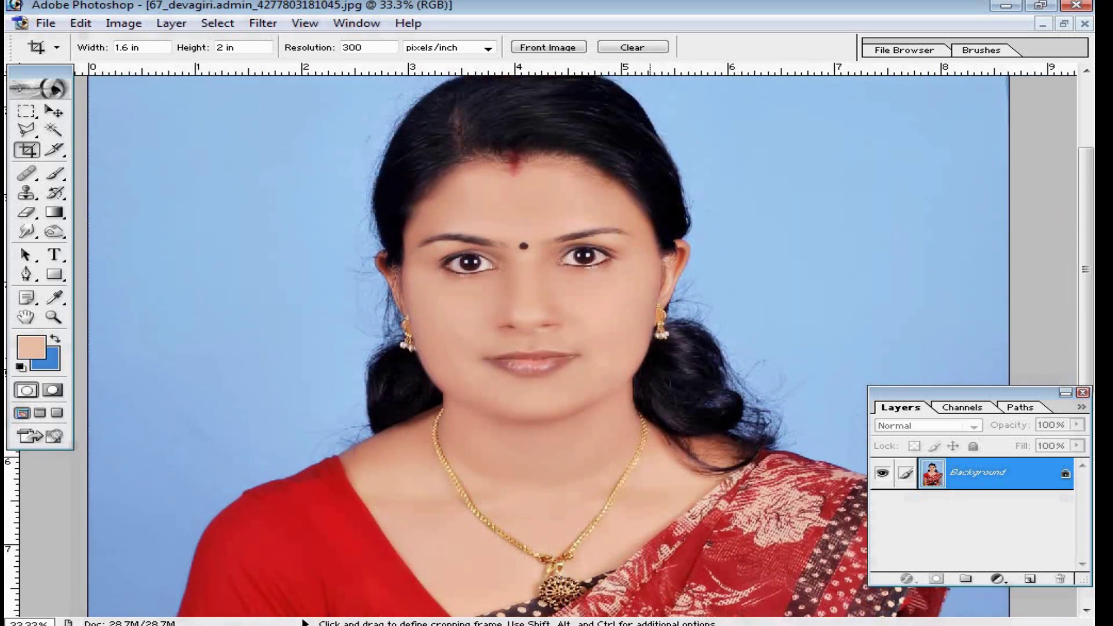
{"action": "scroll", "coordinate": [650, 348], "scroll_direction": "down", "scroll_amount": 2}
{"action": "scroll", "coordinate": [650, 348], "scroll_direction": "up", "scroll_amount": 4}
{"action": "left_click", "coordinate": [263, 23]}
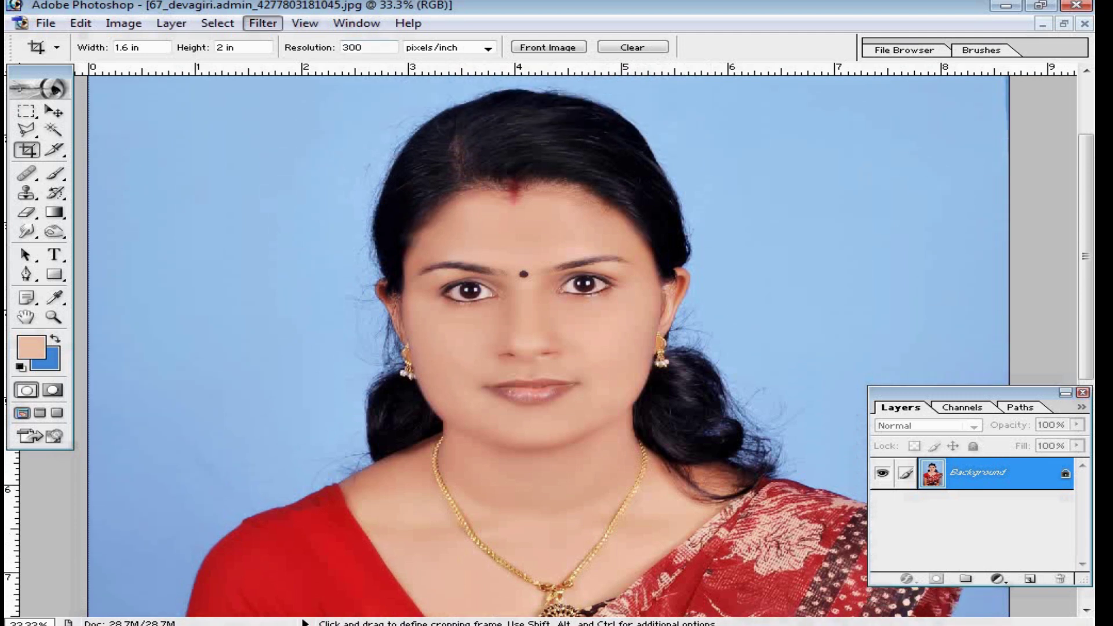
{"action": "left_click", "coordinate": [262, 24]}
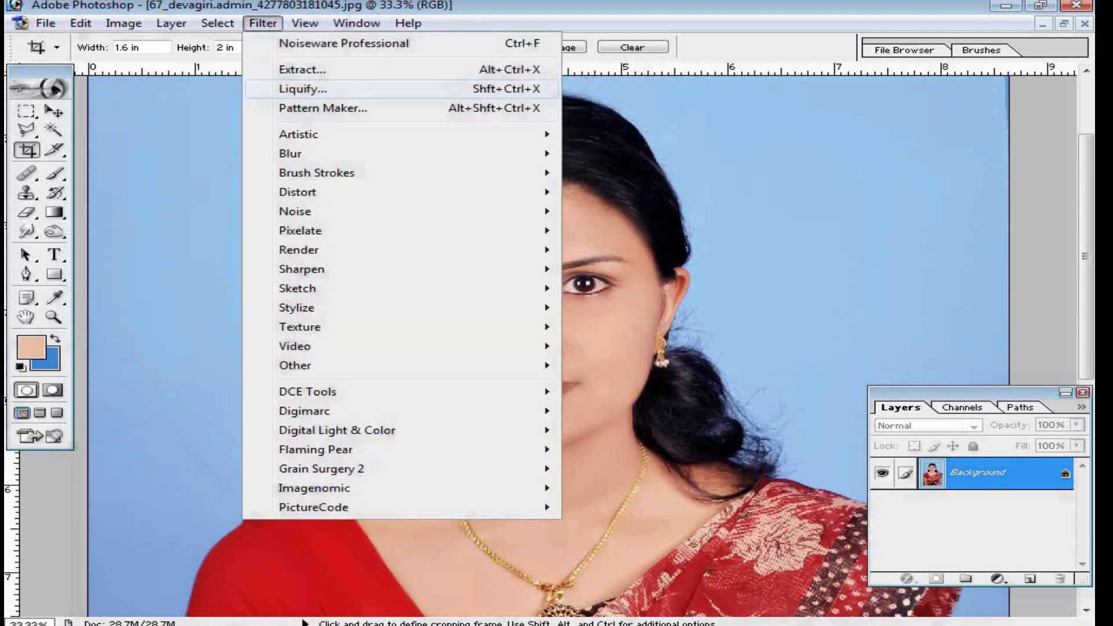
{"action": "left_click", "coordinate": [304, 88]}
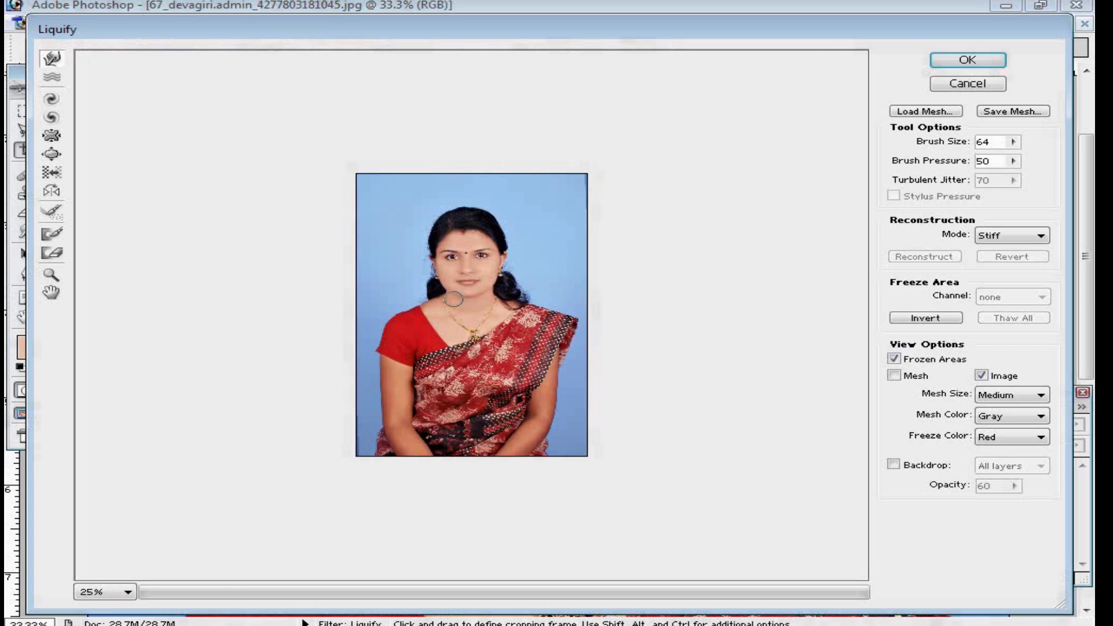
{"action": "left_click_drag", "start_coordinate": [430, 284], "coordinate": [480, 316]}
{"action": "left_click", "coordinate": [330, 303], "text": "alt"}
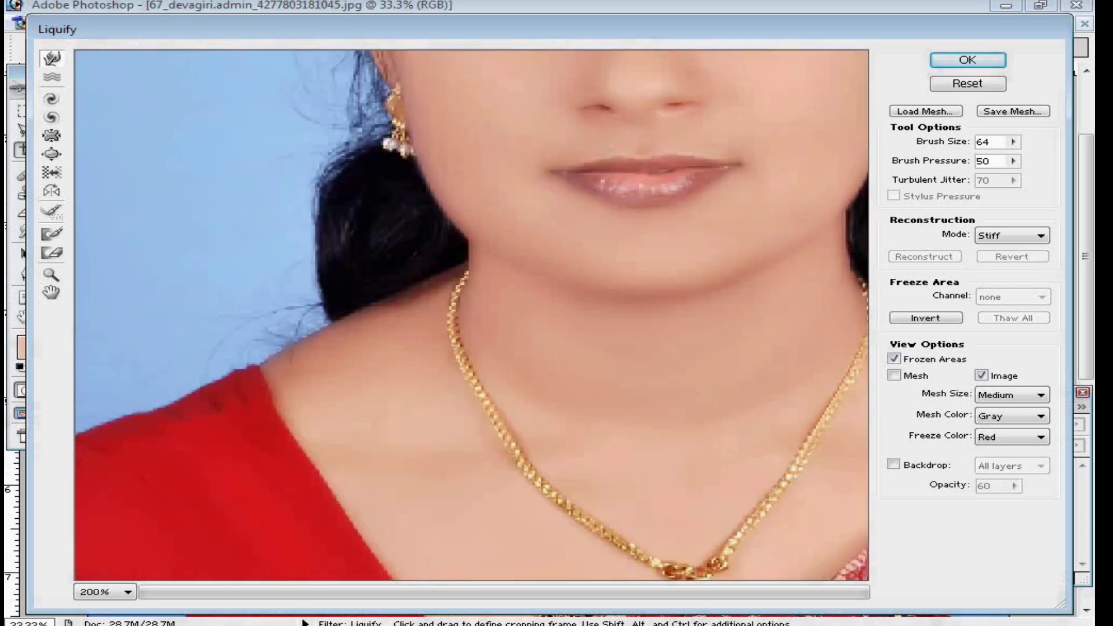
{"action": "left_click", "coordinate": [395, 323], "text": "alt"}
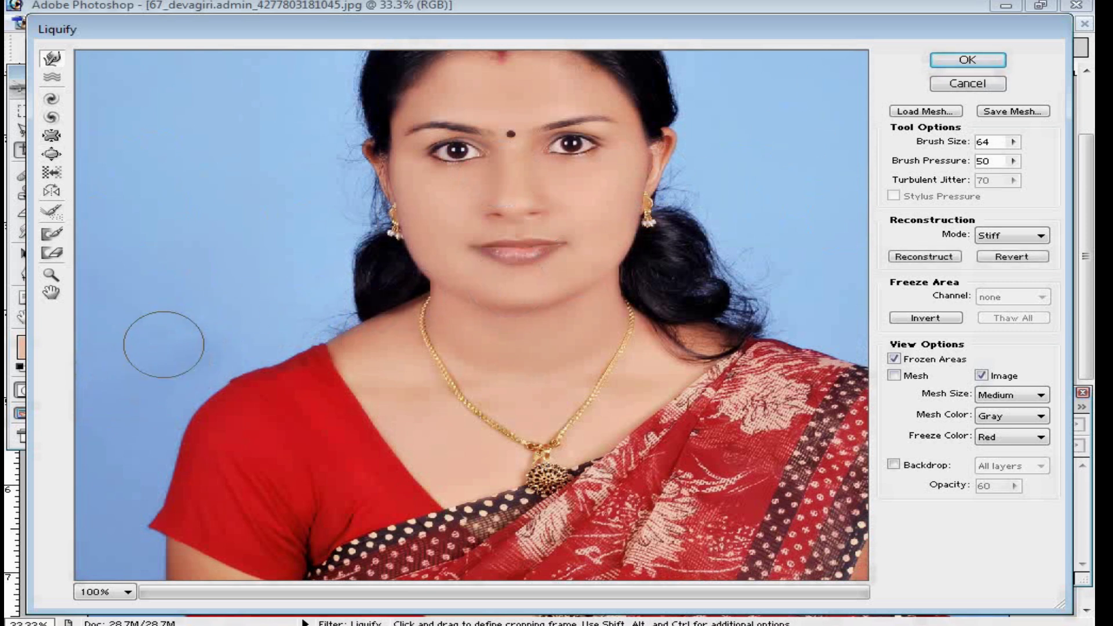
{"action": "left_click", "coordinate": [153, 152], "text": "alt"}
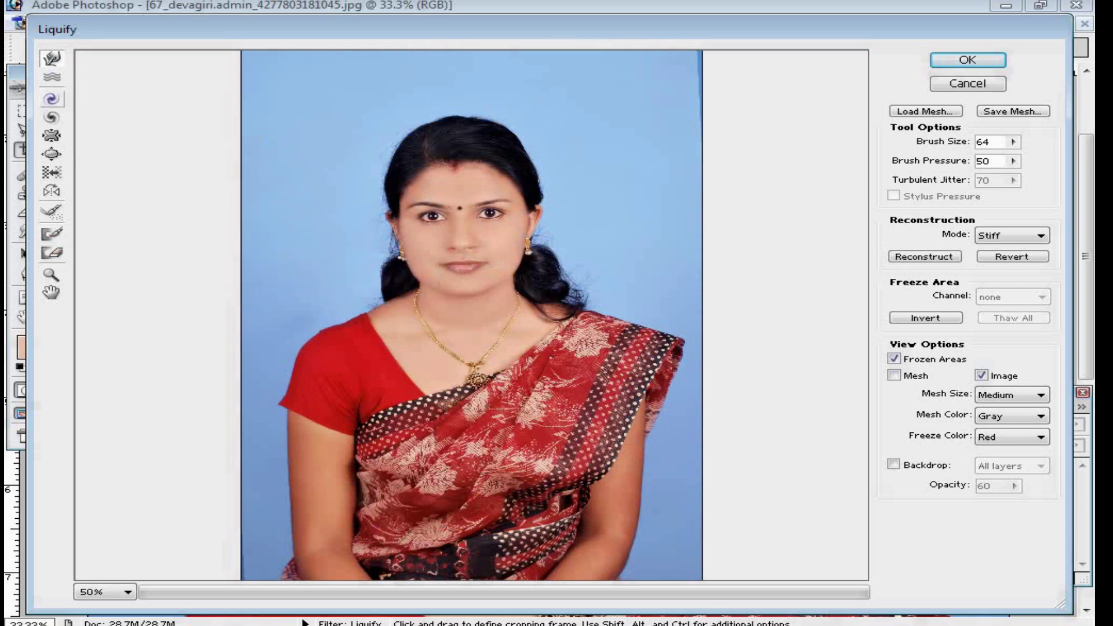
{"action": "left_click", "coordinate": [961, 84]}
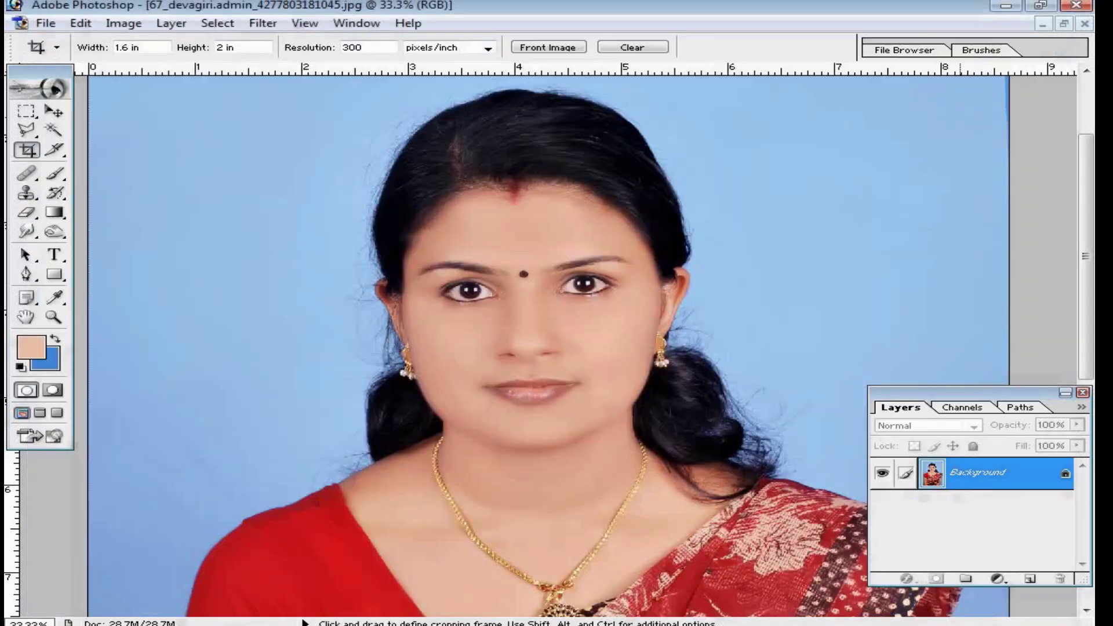
{"action": "scroll", "coordinate": [575, 342], "scroll_direction": "up", "scroll_amount": 1}
{"action": "scroll", "coordinate": [576, 342], "scroll_direction": "down", "scroll_amount": 2}
{"action": "scroll", "coordinate": [576, 342], "scroll_direction": "down", "scroll_amount": 1}
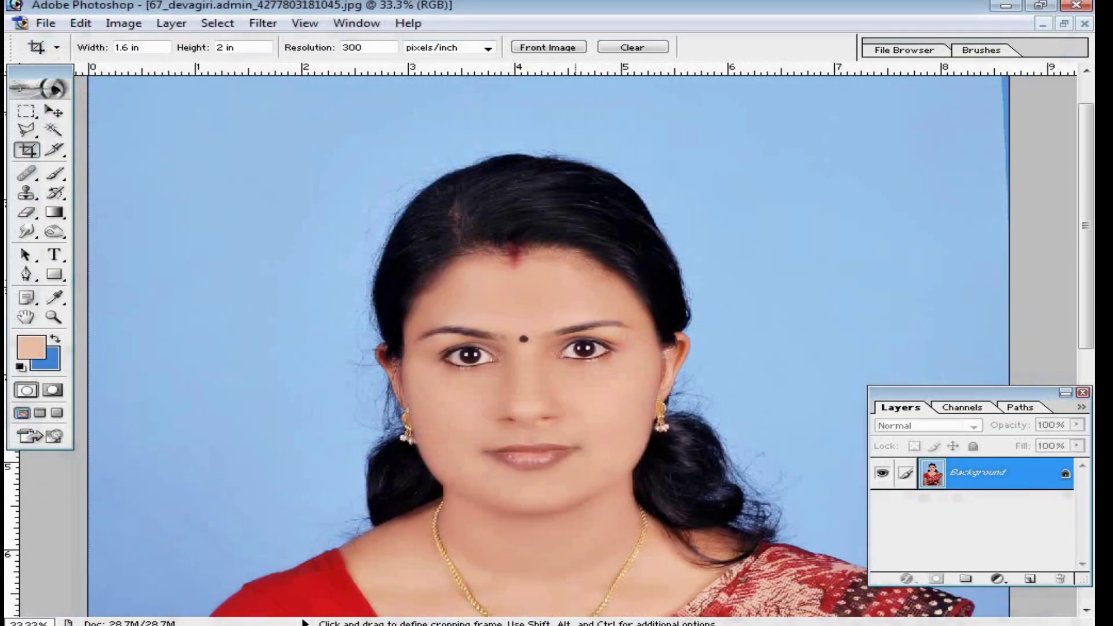
{"action": "scroll", "coordinate": [537, 342], "scroll_direction": "down", "scroll_amount": 2}
{"action": "scroll", "coordinate": [458, 342], "scroll_direction": "down", "scroll_amount": 1}
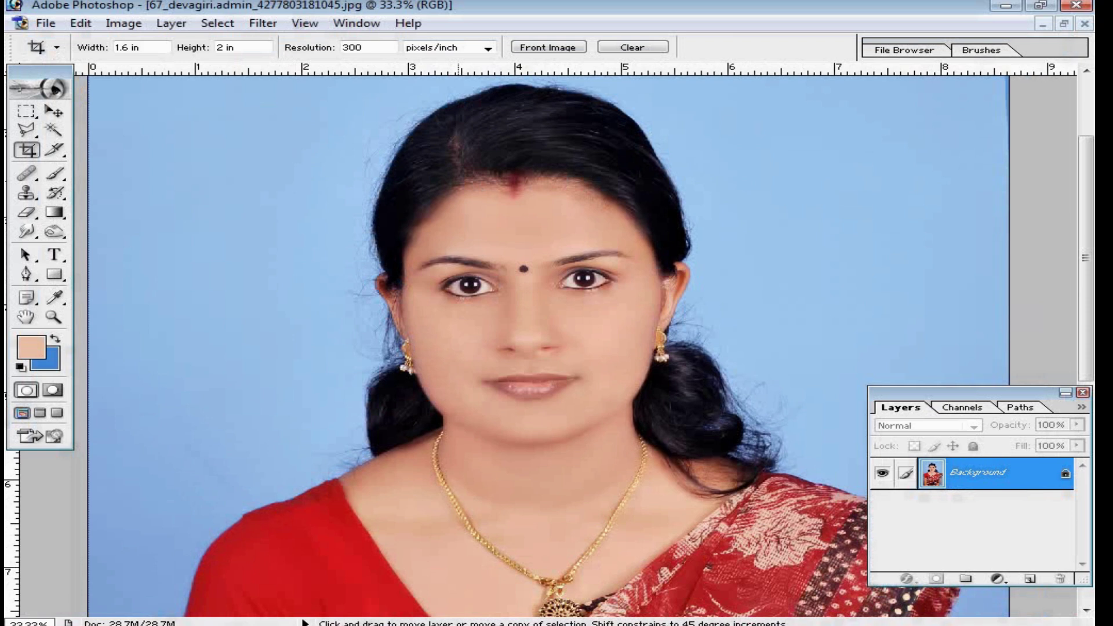
{"action": "key", "text": "ctrl+alt+x"}
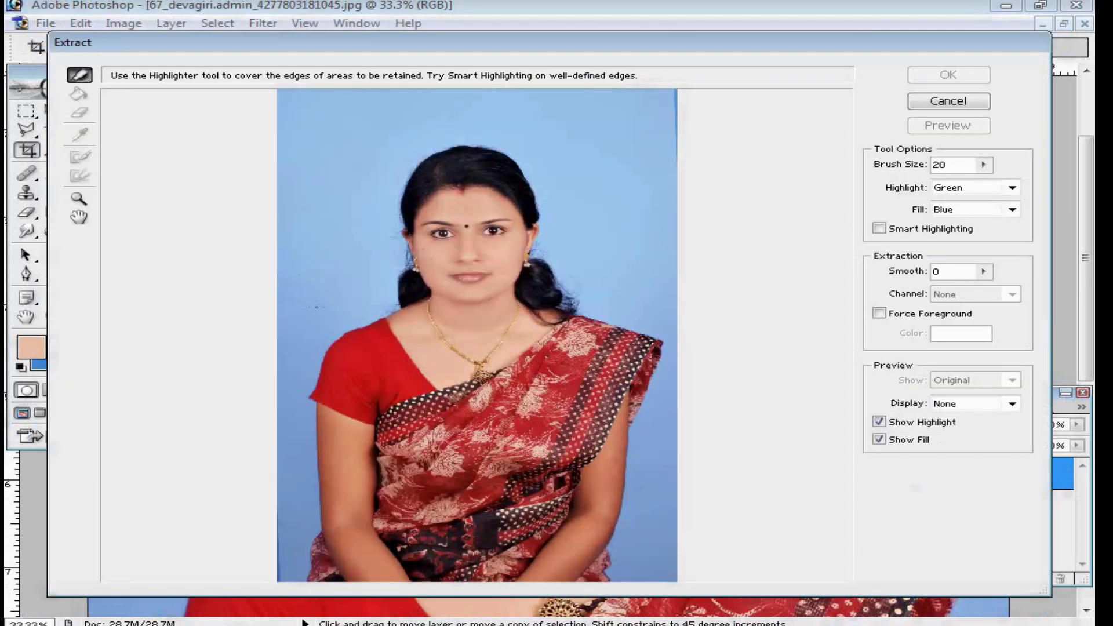
{"action": "left_click", "coordinate": [948, 101]}
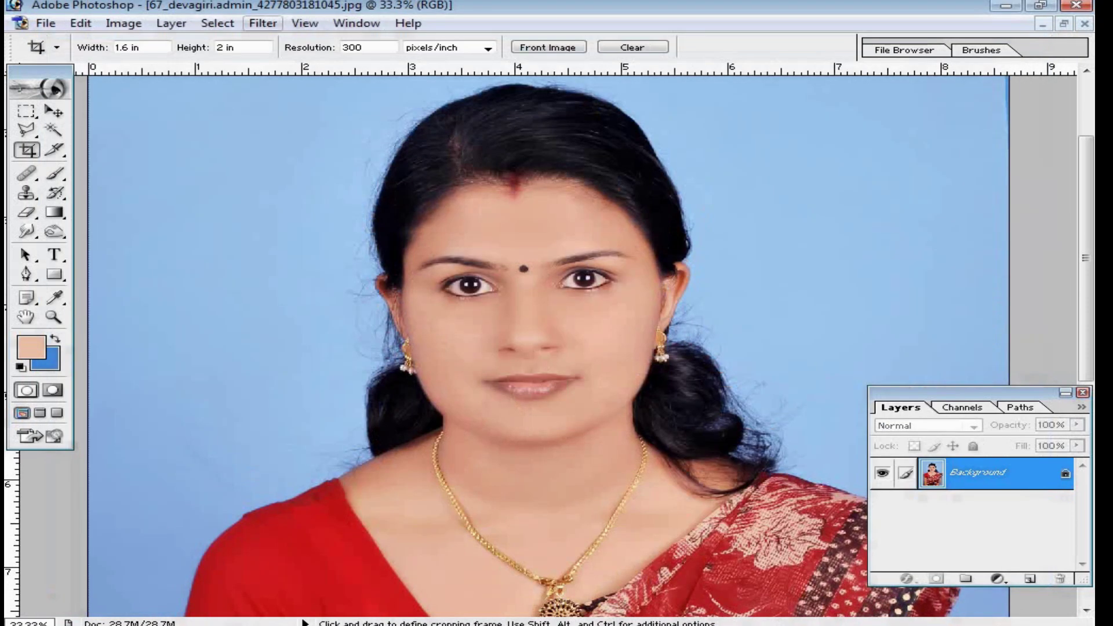
{"action": "left_click", "coordinate": [262, 23]}
{"action": "left_click", "coordinate": [302, 69]}
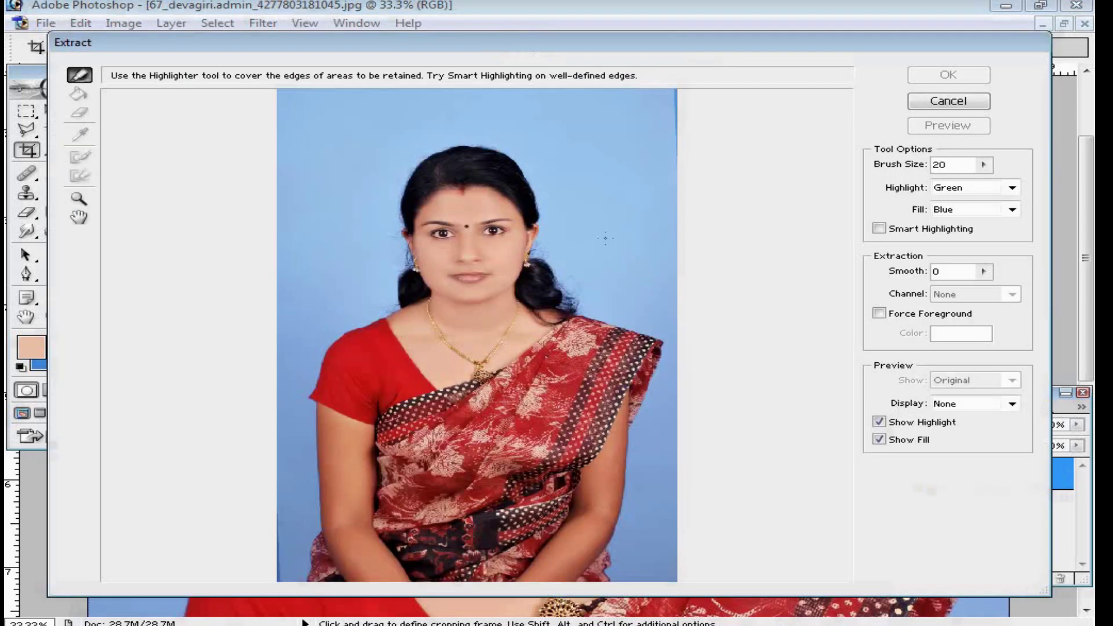
{"action": "left_click", "coordinate": [949, 101]}
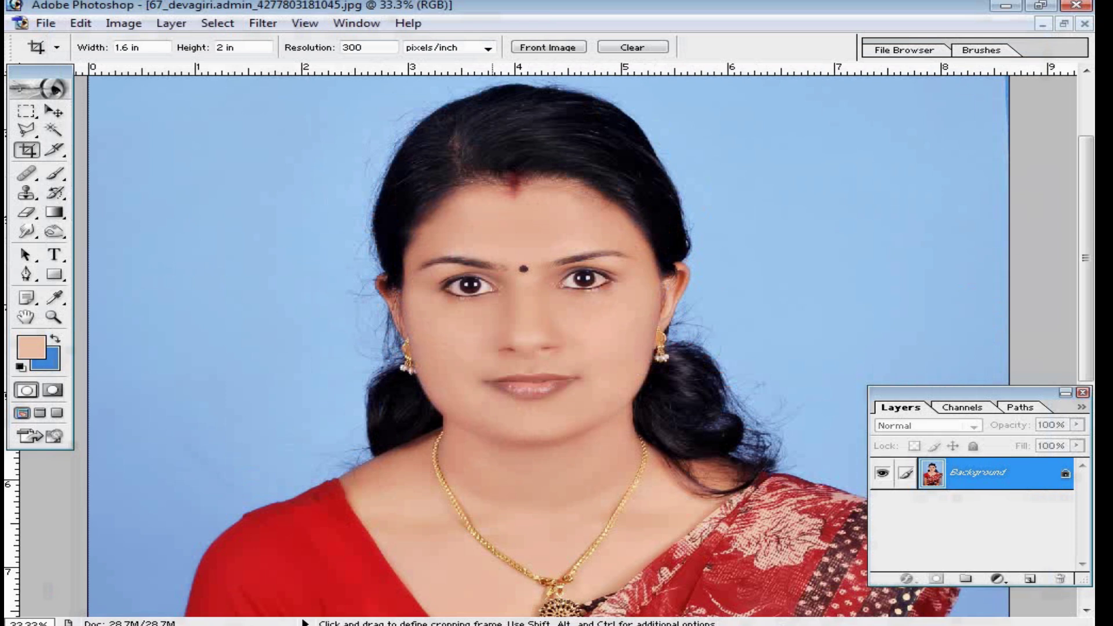
Step: Open the portrait in the Extract filter and try a highlighter stroke beside the red sleeve, undoing that stroke
{"action": "left_click", "coordinate": [263, 23]}
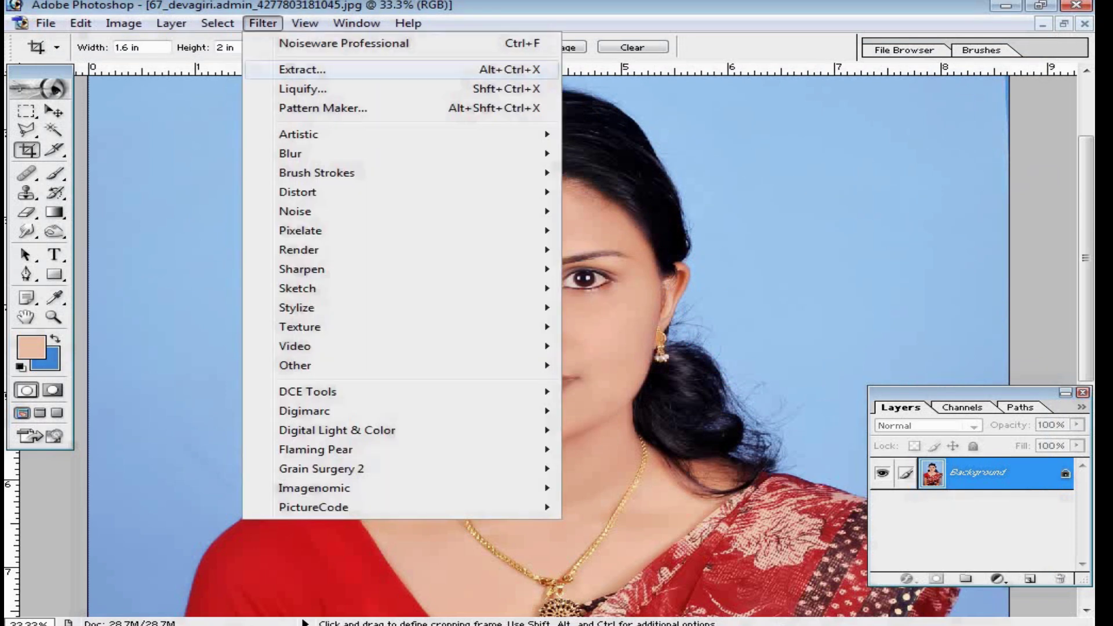
{"action": "left_click", "coordinate": [302, 69]}
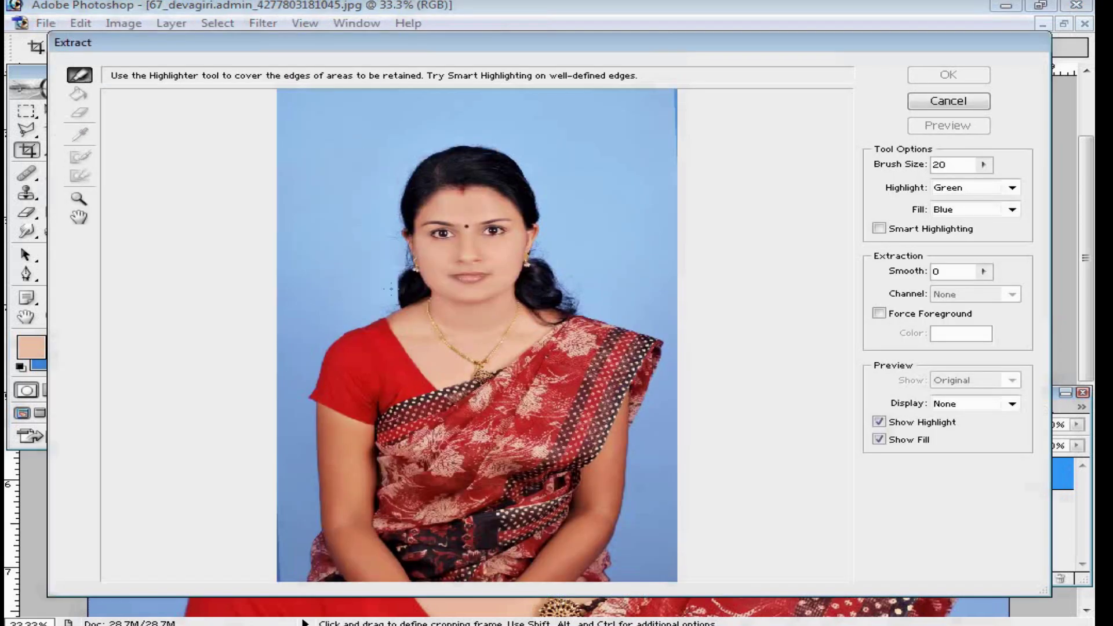
{"action": "key", "text": "ctrl+plus"}
{"action": "key", "text": "ctrl+plus"}
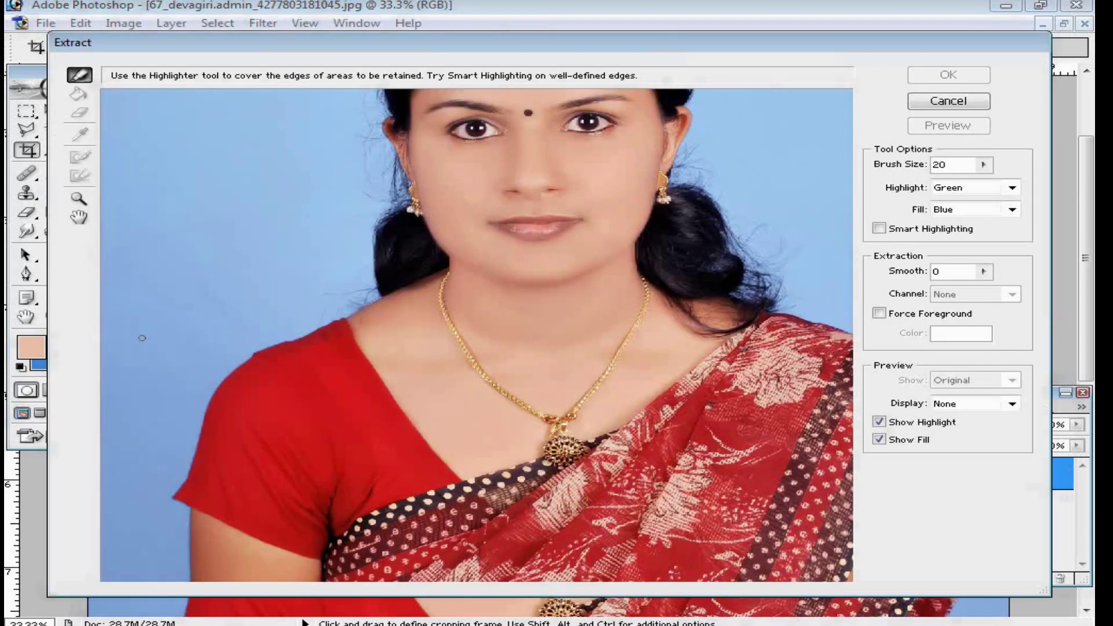
{"action": "mouse_move", "coordinate": [103, 413]}
{"action": "left_mouse_down"}
{"action": "mouse_move", "coordinate": [152, 377]}
{"action": "mouse_move", "coordinate": [249, 336]}
{"action": "mouse_move", "coordinate": [304, 331]}
{"action": "left_mouse_up"}
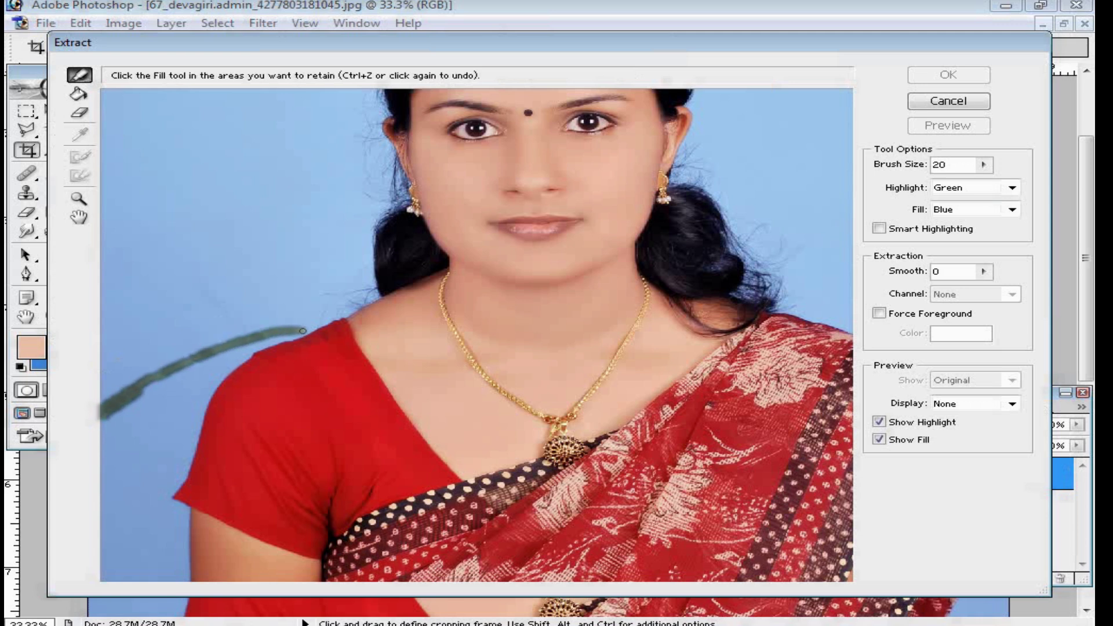
{"action": "key", "text": "alt+BackSpace"}
Step: Highlight the edge from the image border along the red-sleeved upper arm and over the shoulder up to the hair
{"action": "scroll", "coordinate": [198, 438], "scroll_direction": "down", "scroll_amount": 5}
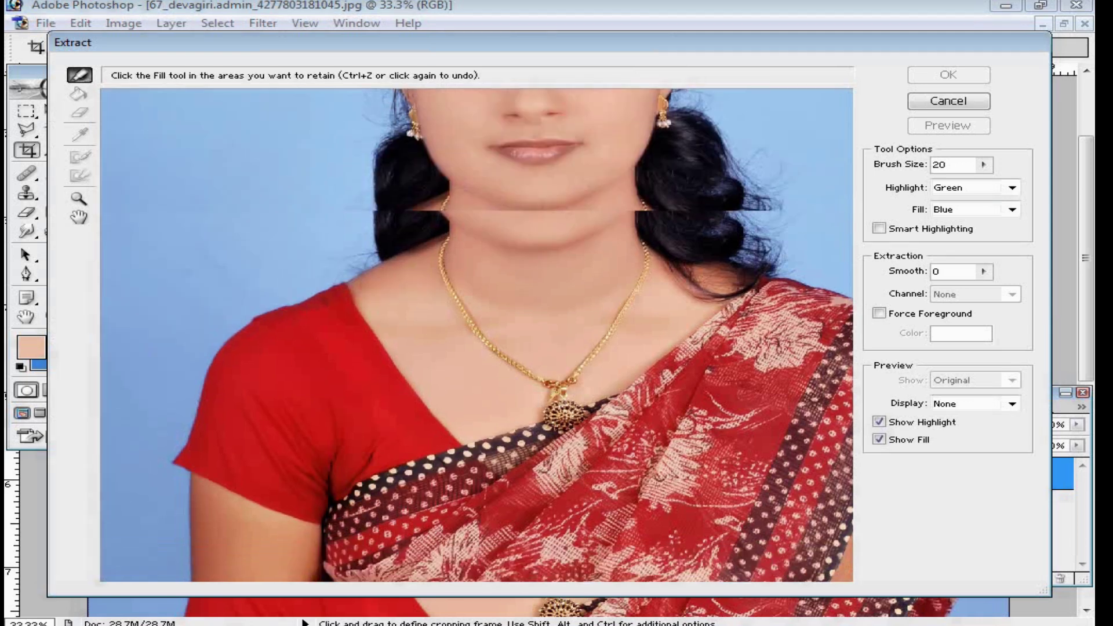
{"action": "mouse_move", "coordinate": [193, 396]}
{"action": "left_mouse_down"}
{"action": "mouse_move", "coordinate": [190, 294]}
{"action": "mouse_move", "coordinate": [169, 281]}
{"action": "mouse_move", "coordinate": [204, 191]}
{"action": "mouse_move", "coordinate": [259, 126]}
{"action": "left_mouse_up"}
{"action": "left_click_drag", "start_coordinate": [186, 396], "coordinate": [100, 413]}
{"action": "left_click", "coordinate": [364, 151], "text": "ctrl"}
{"action": "left_click", "coordinate": [477, 244], "text": "ctrl"}
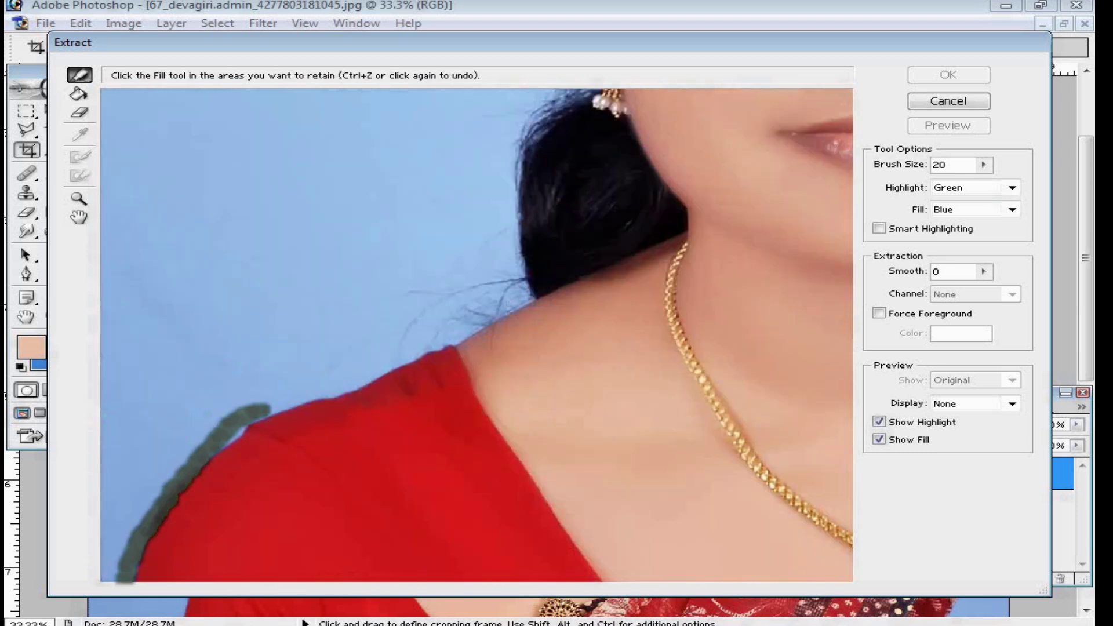
{"action": "mouse_move", "coordinate": [229, 443]}
{"action": "left_mouse_down"}
{"action": "mouse_move", "coordinate": [478, 323]}
{"action": "mouse_move", "coordinate": [397, 400]}
{"action": "left_mouse_up"}
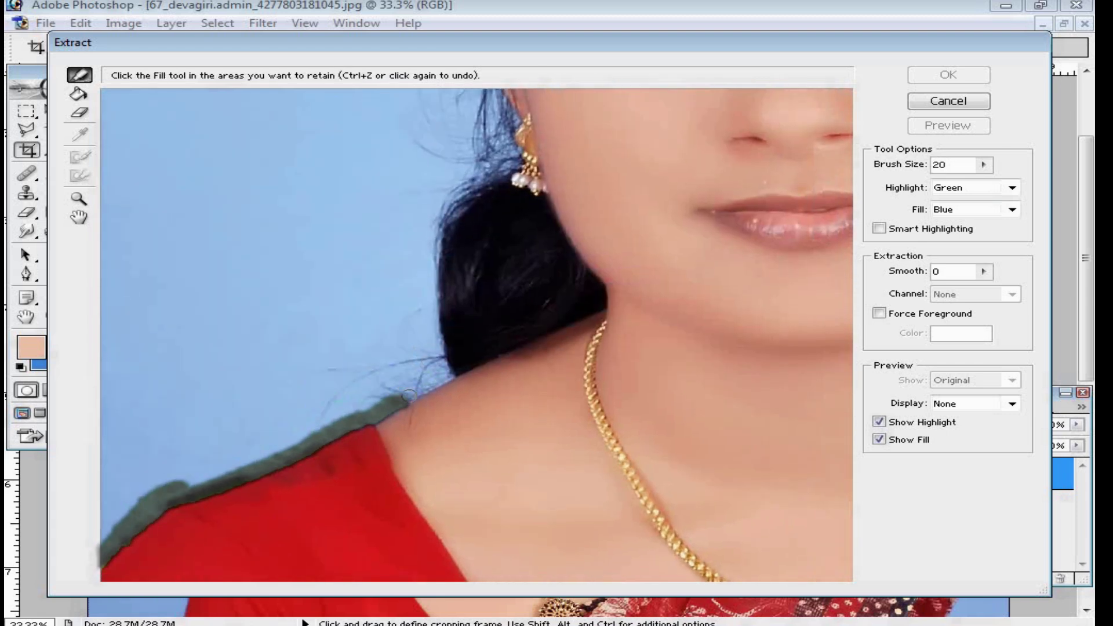
Step: Enlarge the highlighter brush to 86 and highlight the hair outline from the red-sleeved shoulder over the head to the opposite ear
{"action": "key", "text": "bracketright"}
{"action": "key", "text": "bracketright"}
{"action": "key", "text": "bracketright"}
{"action": "key", "text": "bracketright"}
{"action": "key", "text": "bracketright"}
{"action": "key", "text": "bracketright"}
{"action": "mouse_move", "coordinate": [374, 380]}
{"action": "left_mouse_down"}
{"action": "mouse_move", "coordinate": [417, 365]}
{"action": "mouse_move", "coordinate": [429, 345]}
{"action": "mouse_move", "coordinate": [421, 230]}
{"action": "mouse_move", "coordinate": [458, 174]}
{"action": "mouse_move", "coordinate": [437, 359]}
{"action": "mouse_move", "coordinate": [462, 318]}
{"action": "mouse_move", "coordinate": [410, 228]}
{"action": "mouse_move", "coordinate": [412, 462]}
{"action": "left_mouse_up"}
{"action": "mouse_move", "coordinate": [428, 387]}
{"action": "left_mouse_down"}
{"action": "mouse_move", "coordinate": [406, 148]}
{"action": "mouse_move", "coordinate": [400, 386]}
{"action": "mouse_move", "coordinate": [378, 387]}
{"action": "mouse_move", "coordinate": [429, 236]}
{"action": "mouse_move", "coordinate": [397, 348]}
{"action": "mouse_move", "coordinate": [467, 199]}
{"action": "mouse_move", "coordinate": [613, 101]}
{"action": "left_mouse_up"}
{"action": "left_click_drag", "start_coordinate": [614, 101], "coordinate": [303, 241]}
{"action": "mouse_move", "coordinate": [220, 273]}
{"action": "left_mouse_down"}
{"action": "mouse_move", "coordinate": [364, 223]}
{"action": "mouse_move", "coordinate": [497, 220]}
{"action": "mouse_move", "coordinate": [577, 233]}
{"action": "mouse_move", "coordinate": [646, 264]}
{"action": "mouse_move", "coordinate": [741, 356]}
{"action": "mouse_move", "coordinate": [605, 224]}
{"action": "mouse_move", "coordinate": [669, 367]}
{"action": "mouse_move", "coordinate": [678, 443]}
{"action": "mouse_move", "coordinate": [667, 462]}
{"action": "mouse_move", "coordinate": [680, 477]}
{"action": "mouse_move", "coordinate": [666, 214]}
{"action": "mouse_move", "coordinate": [648, 198]}
{"action": "mouse_move", "coordinate": [592, 325]}
{"action": "left_mouse_up"}
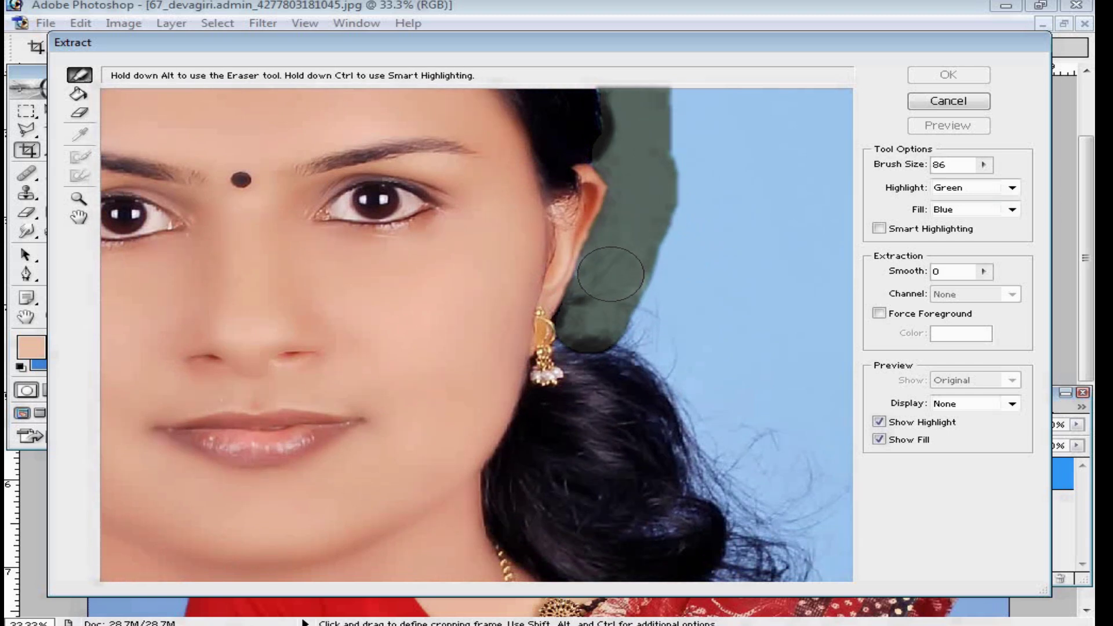
Step: Highlight the loose hair below the ear, the patterned saree shoulder and its outer edge, ending the outline at the image border
{"action": "mouse_move", "coordinate": [604, 291]}
{"action": "left_mouse_down"}
{"action": "mouse_move", "coordinate": [606, 316]}
{"action": "mouse_move", "coordinate": [680, 380]}
{"action": "mouse_move", "coordinate": [710, 470]}
{"action": "mouse_move", "coordinate": [556, 221]}
{"action": "mouse_move", "coordinate": [574, 250]}
{"action": "mouse_move", "coordinate": [660, 223]}
{"action": "mouse_move", "coordinate": [638, 272]}
{"action": "mouse_move", "coordinate": [574, 270]}
{"action": "mouse_move", "coordinate": [556, 348]}
{"action": "mouse_move", "coordinate": [620, 325]}
{"action": "mouse_move", "coordinate": [649, 371]}
{"action": "mouse_move", "coordinate": [731, 400]}
{"action": "left_mouse_up"}
{"action": "mouse_move", "coordinate": [610, 319]}
{"action": "left_mouse_down"}
{"action": "mouse_move", "coordinate": [427, 255]}
{"action": "mouse_move", "coordinate": [454, 241]}
{"action": "mouse_move", "coordinate": [493, 297]}
{"action": "mouse_move", "coordinate": [522, 311]}
{"action": "mouse_move", "coordinate": [848, 421]}
{"action": "left_mouse_up"}
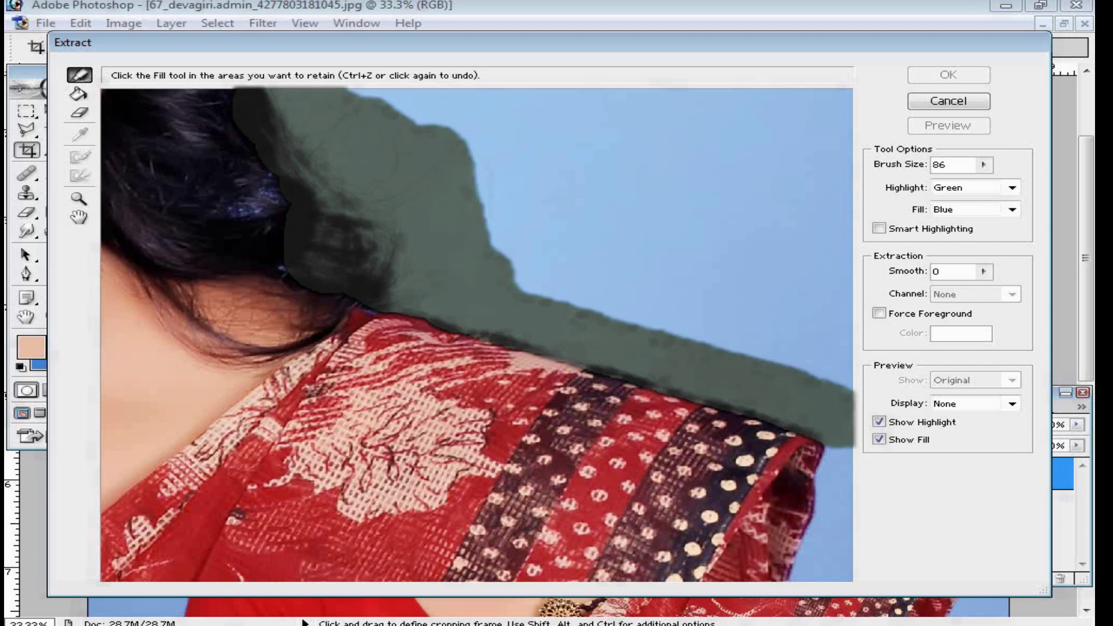
{"action": "left_click_drag", "start_coordinate": [624, 354], "coordinate": [578, 140]}
{"action": "mouse_move", "coordinate": [820, 214]}
{"action": "left_mouse_down"}
{"action": "mouse_move", "coordinate": [790, 198]}
{"action": "mouse_move", "coordinate": [797, 261]}
{"action": "mouse_move", "coordinate": [697, 551]}
{"action": "left_mouse_up"}
{"action": "left_click", "coordinate": [700, 509], "text": "alt"}
{"action": "left_click", "coordinate": [700, 509], "text": "alt"}
{"action": "left_click_drag", "start_coordinate": [796, 221], "coordinate": [752, 278]}
{"action": "left_click", "coordinate": [753, 255], "text": "alt"}
{"action": "left_click_drag", "start_coordinate": [716, 352], "coordinate": [774, 389]}
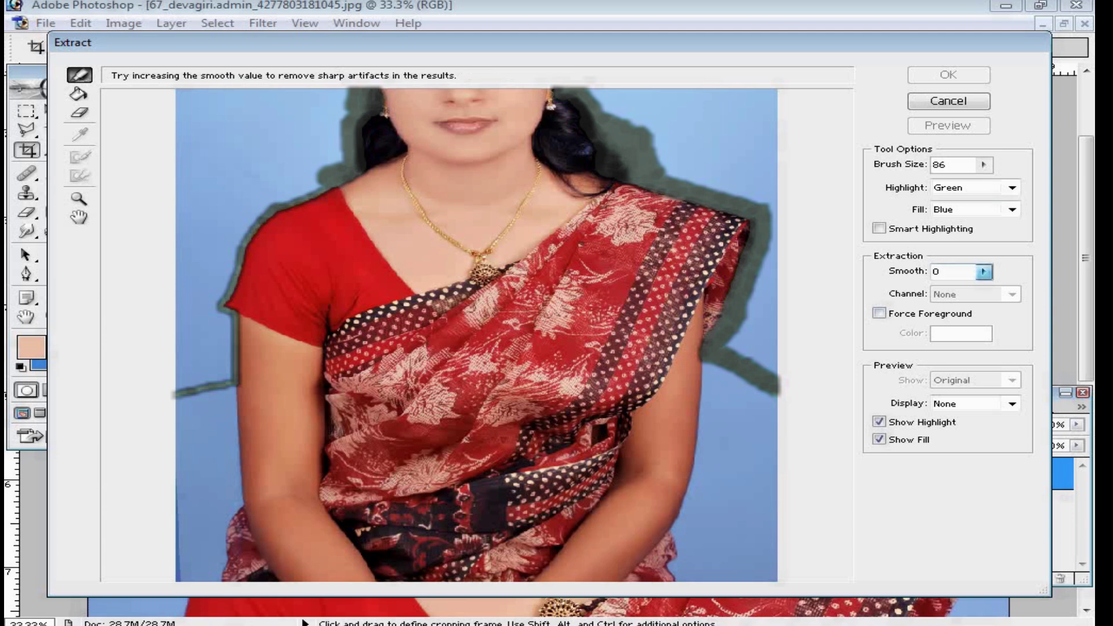
Step: Set the extraction smoothing to 100, fill the woman's outlined figure as the area to retain, and apply the extraction
{"action": "left_click", "coordinate": [984, 271]}
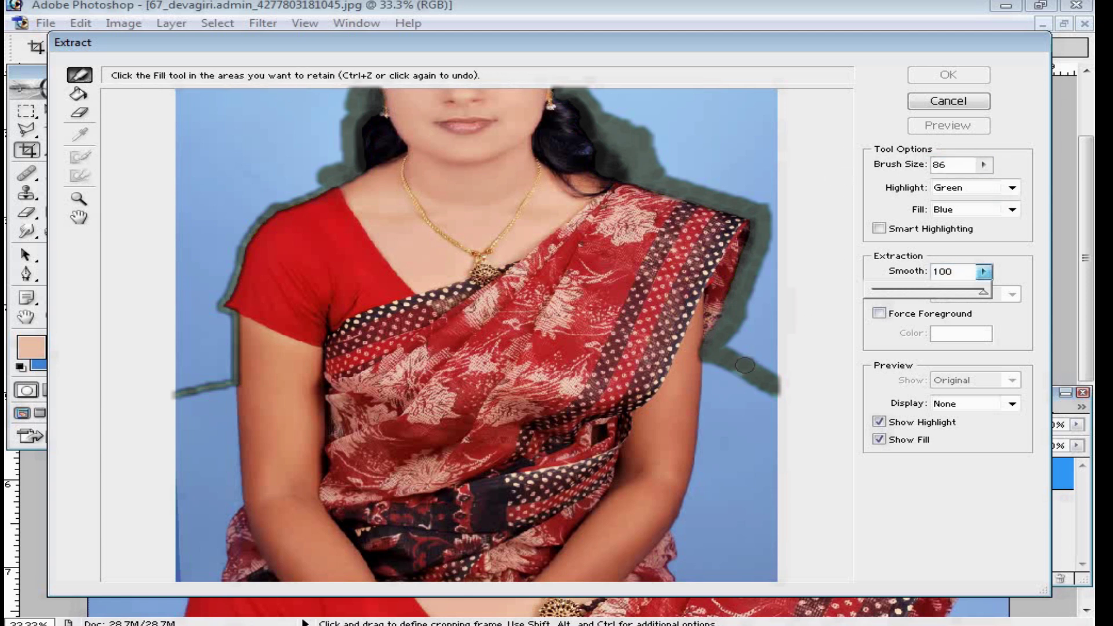
{"action": "key", "text": "g"}
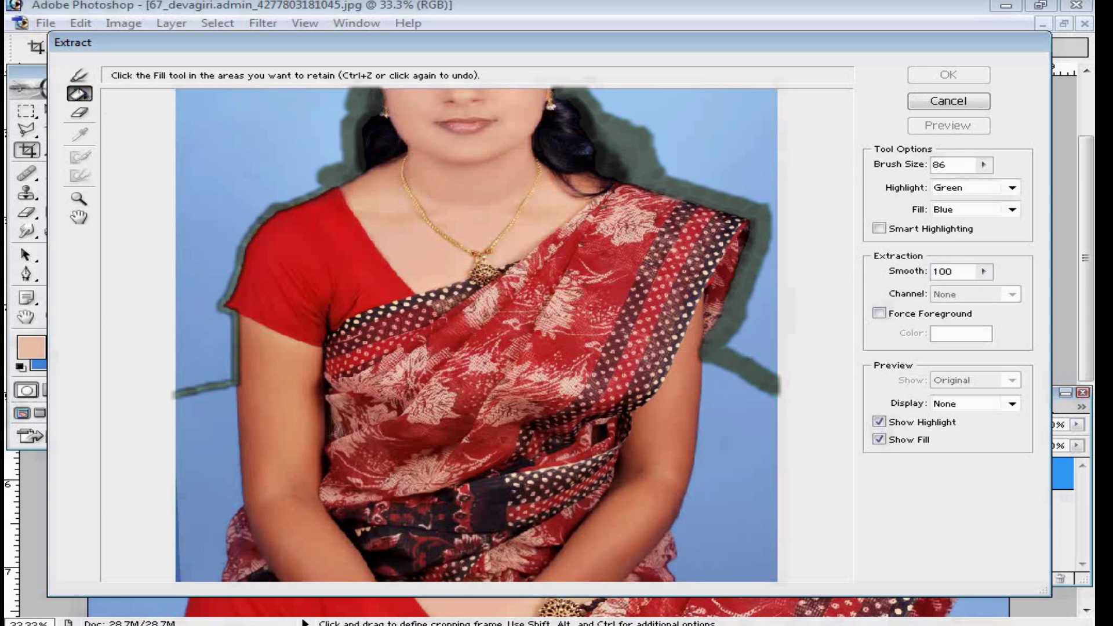
{"action": "left_click", "coordinate": [503, 438]}
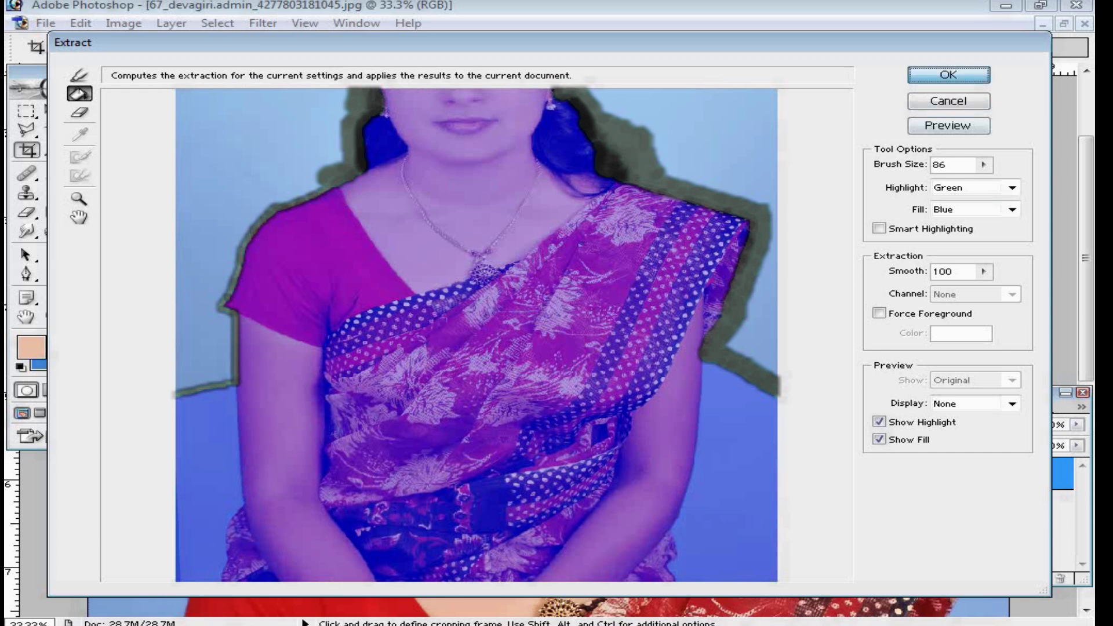
{"action": "left_click", "coordinate": [949, 75]}
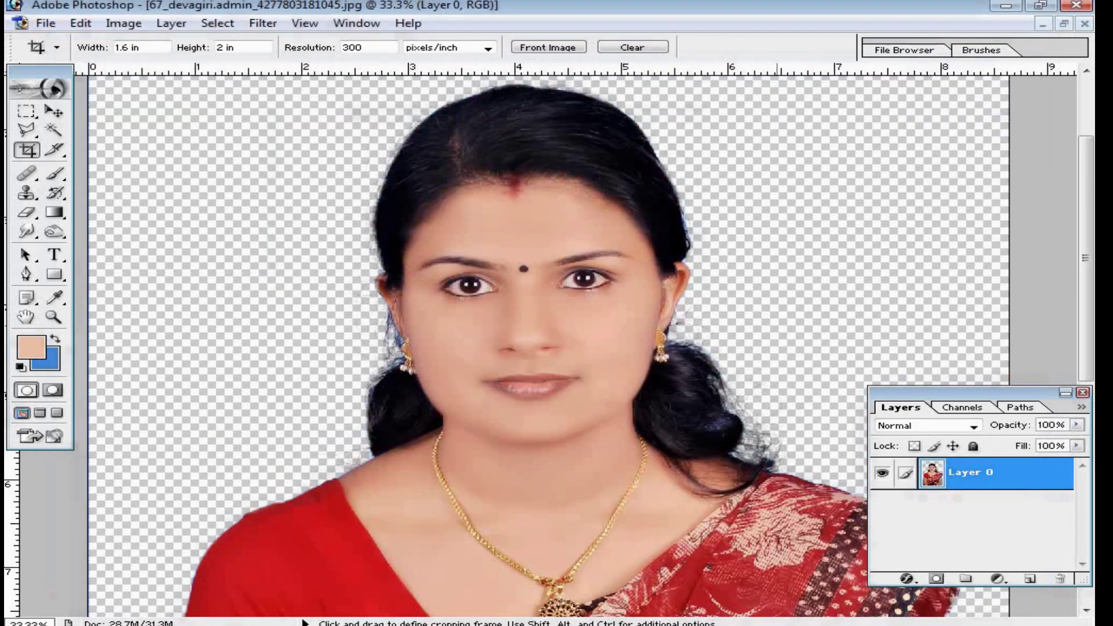
Step: Add a Solid Color fill layer in white (FFFFFF) and reset the foreground and background colors to their defaults
{"action": "key", "text": "ctrl+minus"}
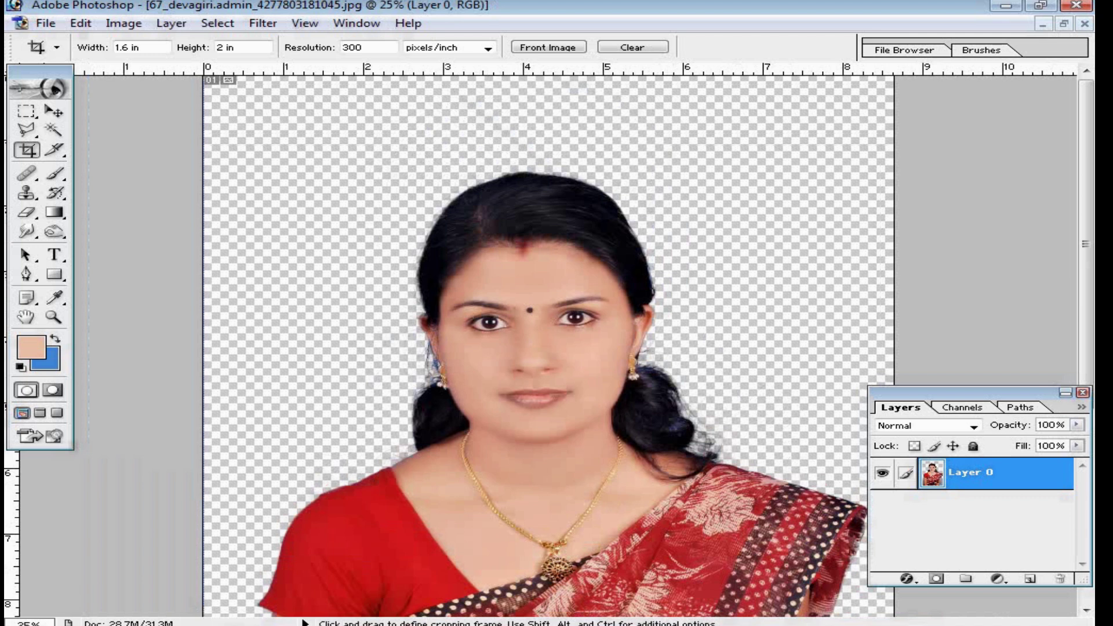
{"action": "left_click", "coordinate": [997, 579]}
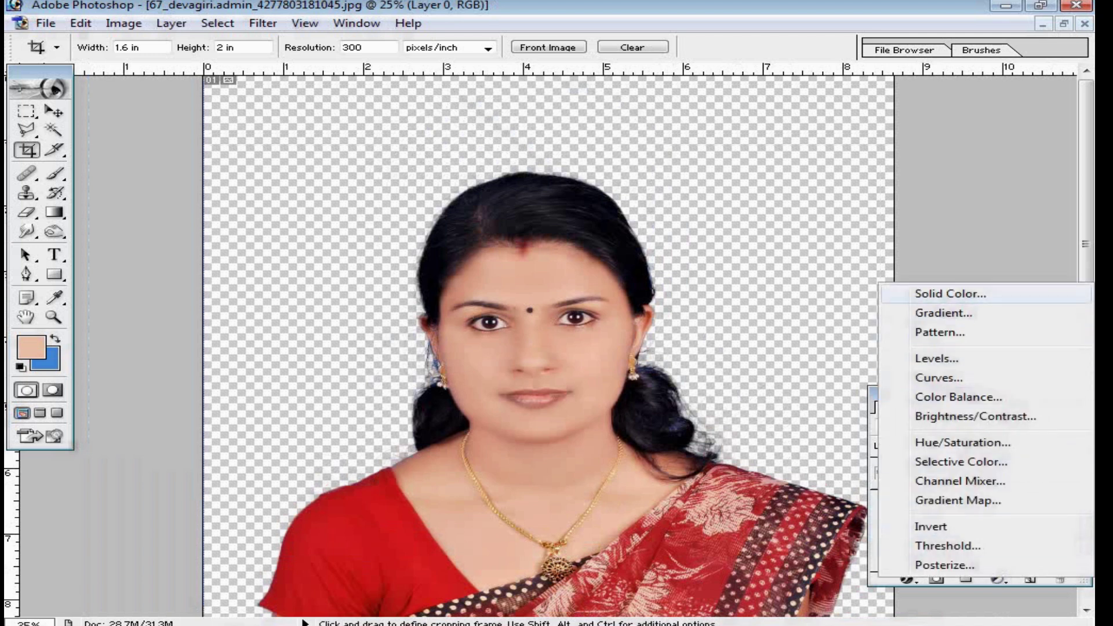
{"action": "left_click", "coordinate": [998, 579]}
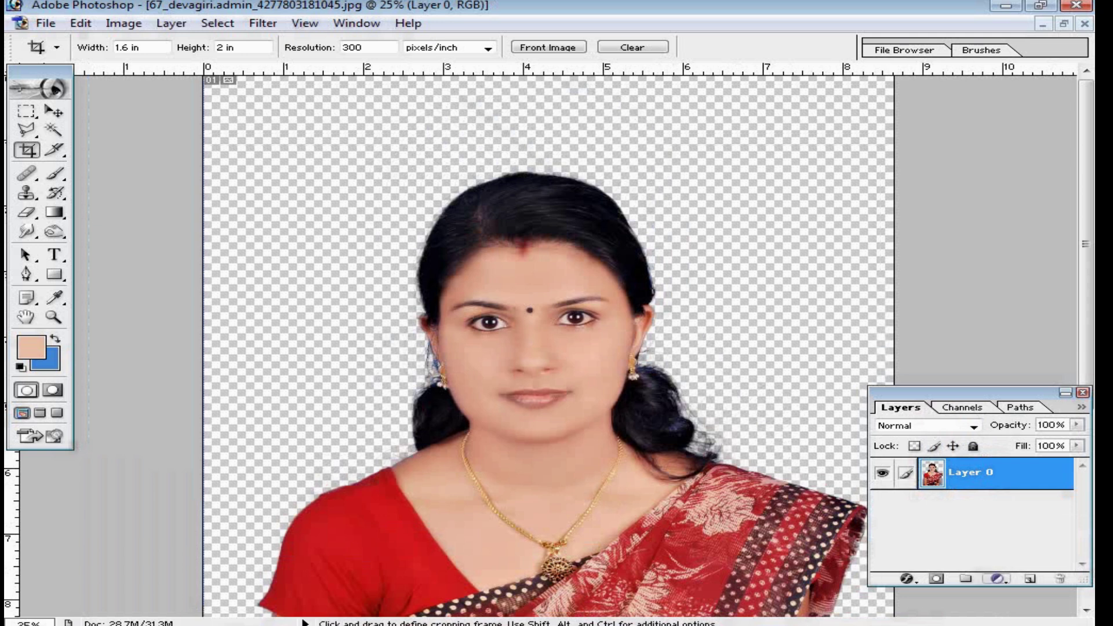
{"action": "left_click", "coordinate": [998, 579]}
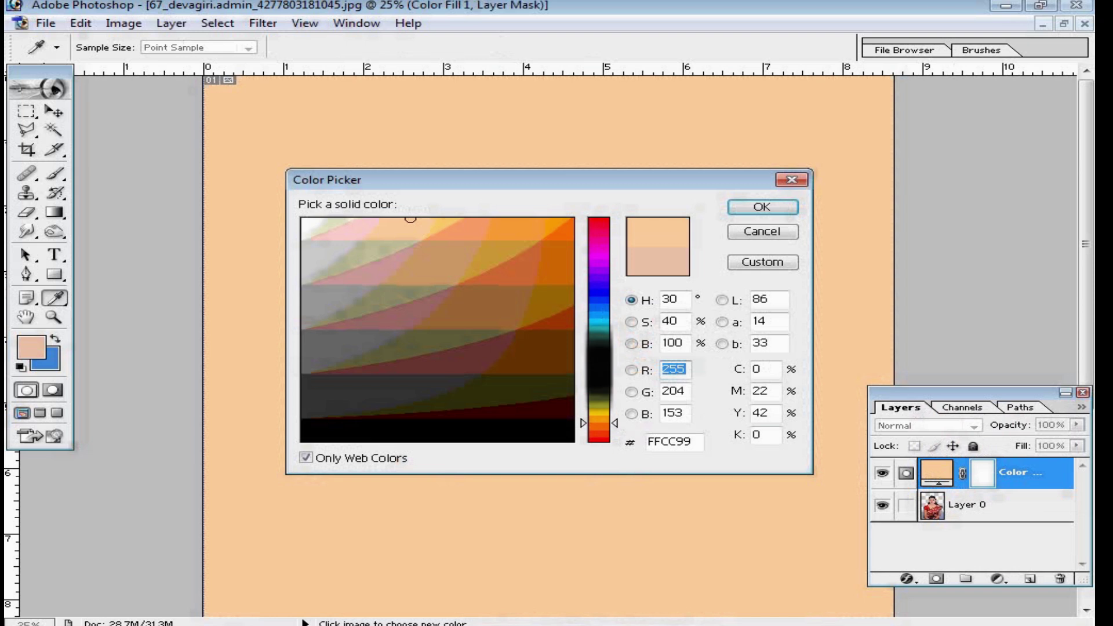
{"action": "left_click", "coordinate": [308, 223]}
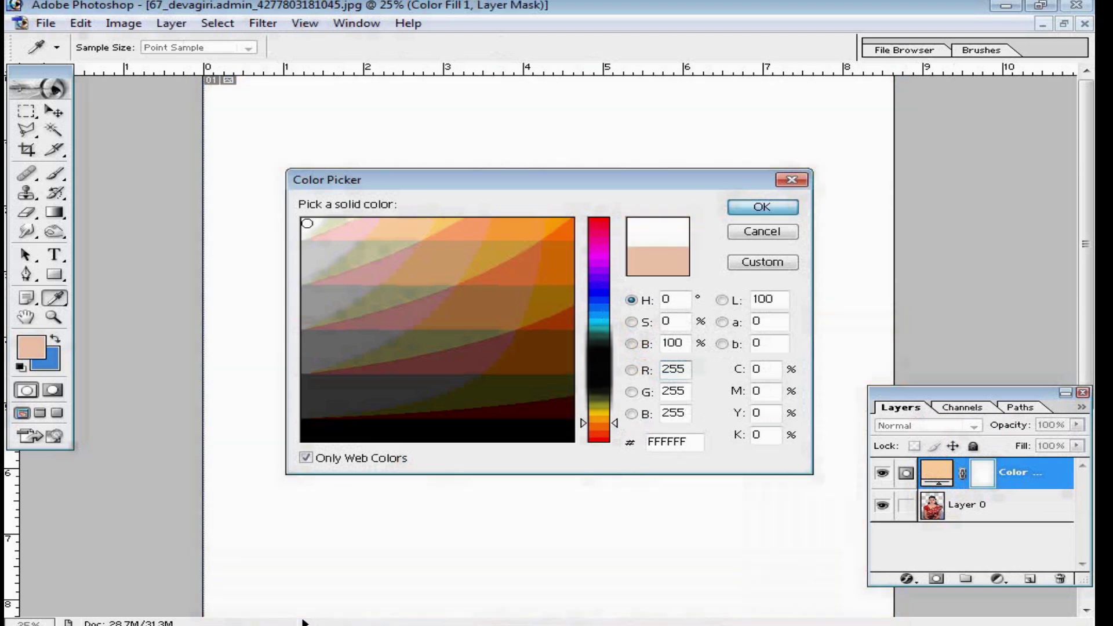
{"action": "key", "text": "Return"}
{"action": "key", "text": "d"}
{"action": "key", "text": "c"}
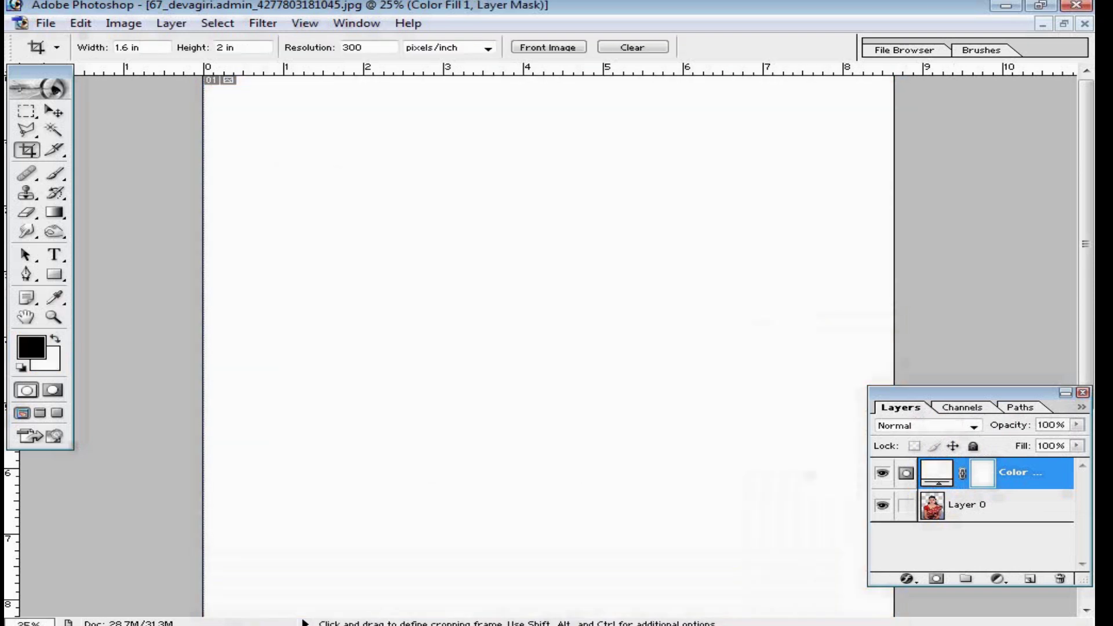
Step: Move the white fill layer beneath Layer 0 and inspect the cut-out hair edges against the white background
{"action": "left_click_drag", "start_coordinate": [1020, 472], "coordinate": [1021, 536]}
{"action": "left_click", "coordinate": [516, 305], "text": "ctrl"}
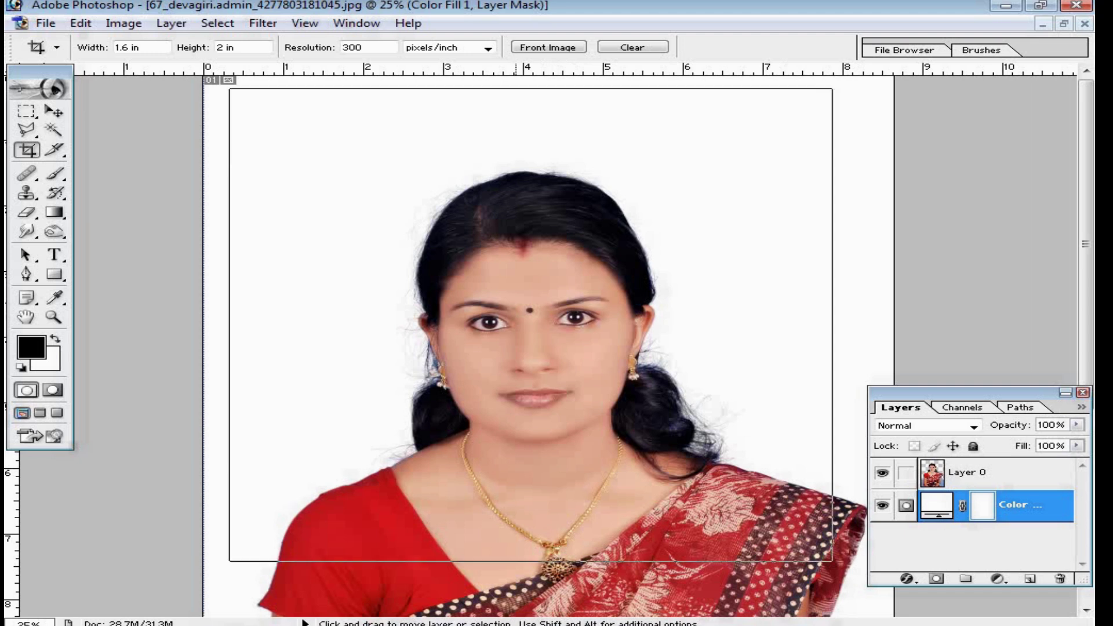
{"action": "left_click", "coordinate": [521, 297], "text": "ctrl"}
{"action": "left_click", "coordinate": [521, 299], "text": "ctrl"}
{"action": "left_click", "coordinate": [439, 267], "text": "ctrl"}
{"action": "left_click", "coordinate": [455, 250], "text": "ctrl"}
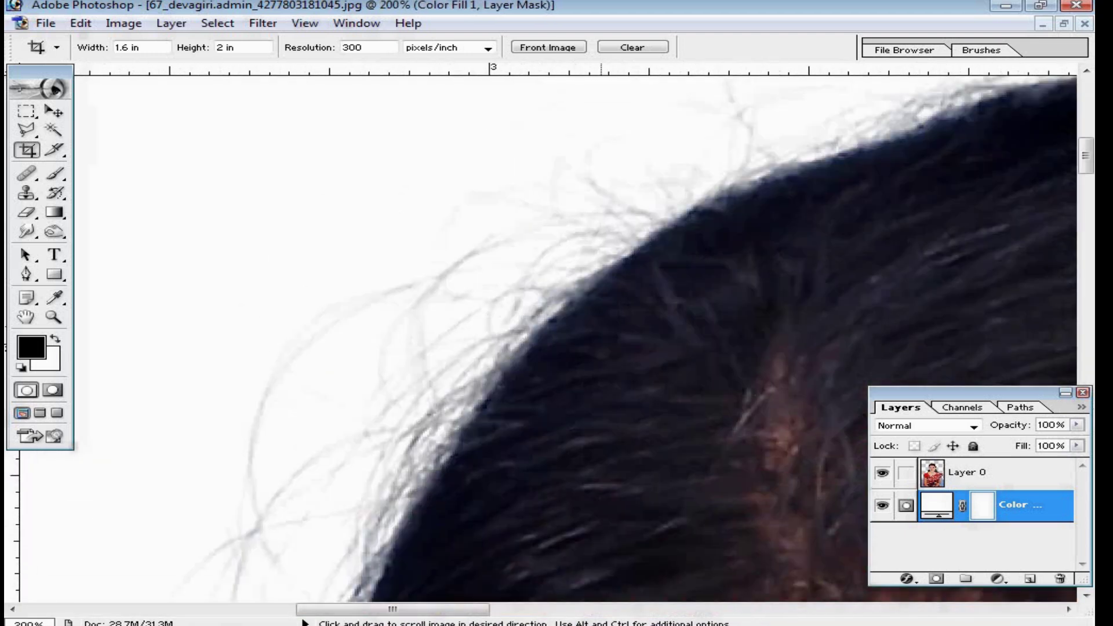
Step: Inspect the cut-out's loose hair, head and shoulder edges against the white background
{"action": "left_click_drag", "start_coordinate": [602, 325], "coordinate": [588, 276]}
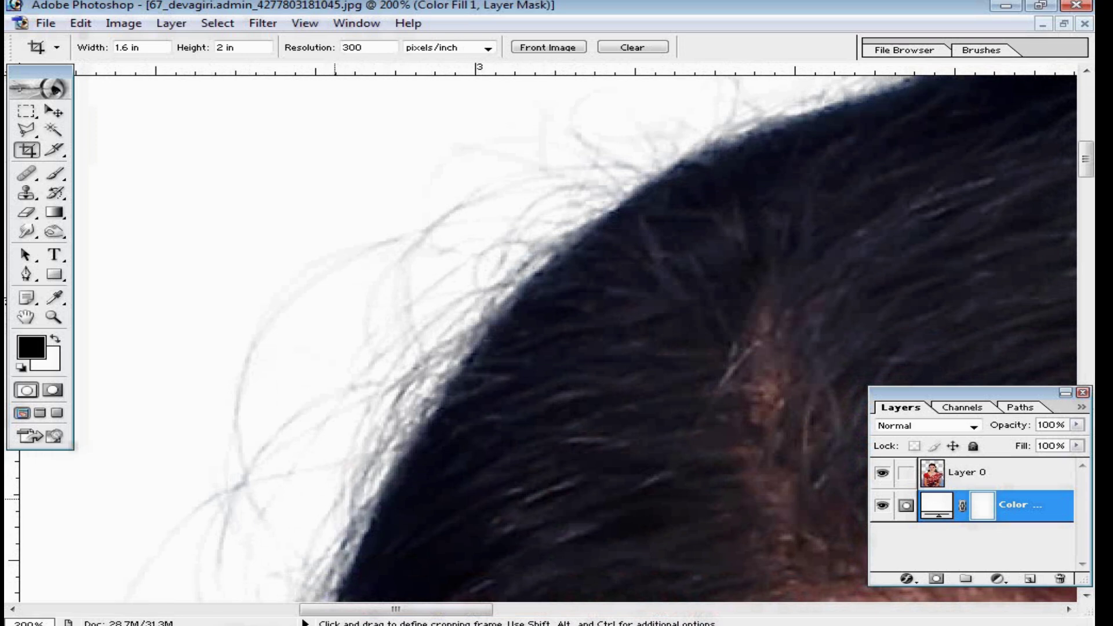
{"action": "left_click", "coordinate": [483, 303], "text": "alt"}
{"action": "left_click", "coordinate": [483, 303], "text": "alt"}
{"action": "left_click", "coordinate": [483, 303], "text": "alt"}
{"action": "left_click_drag", "start_coordinate": [620, 522], "coordinate": [504, 147]}
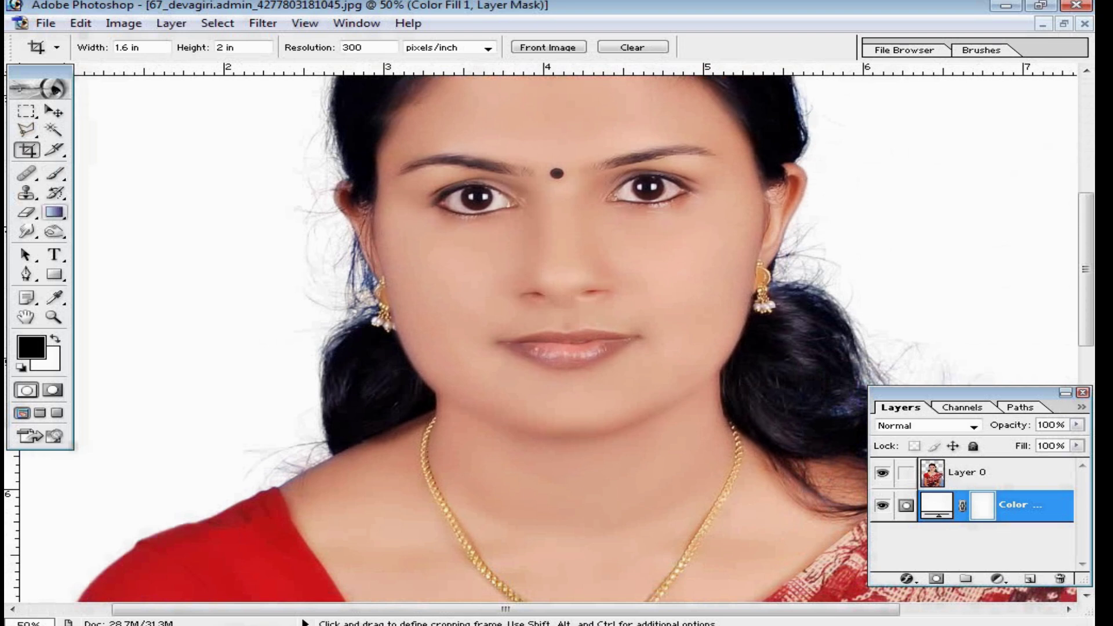
{"action": "scroll", "coordinate": [574, 342], "scroll_direction": "up", "scroll_amount": 3}
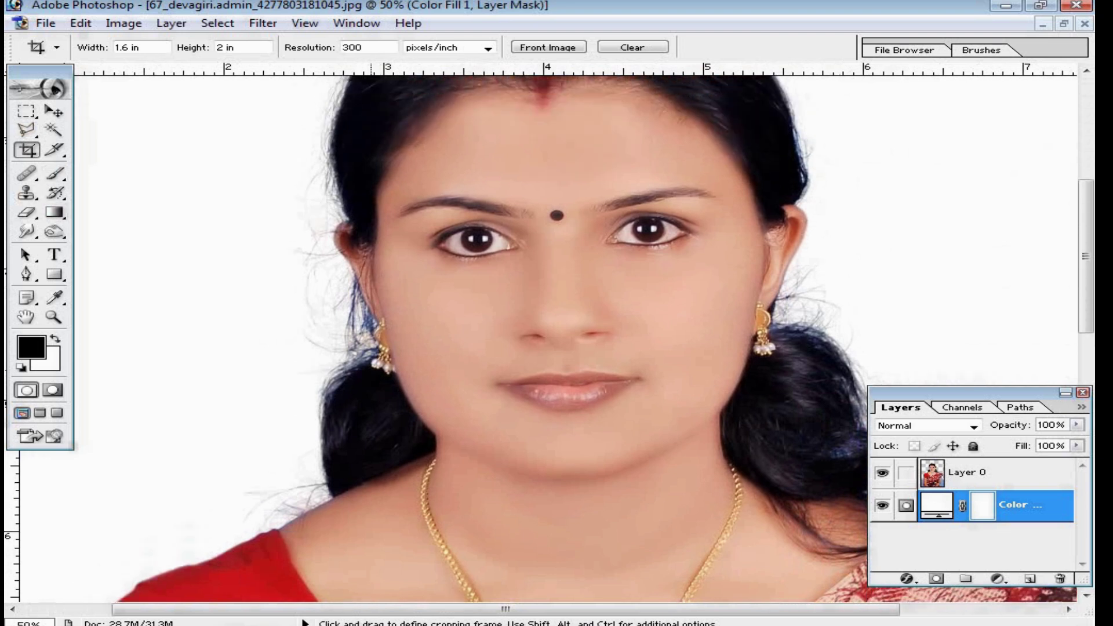
{"action": "scroll", "coordinate": [574, 342], "scroll_direction": "up", "scroll_amount": 9}
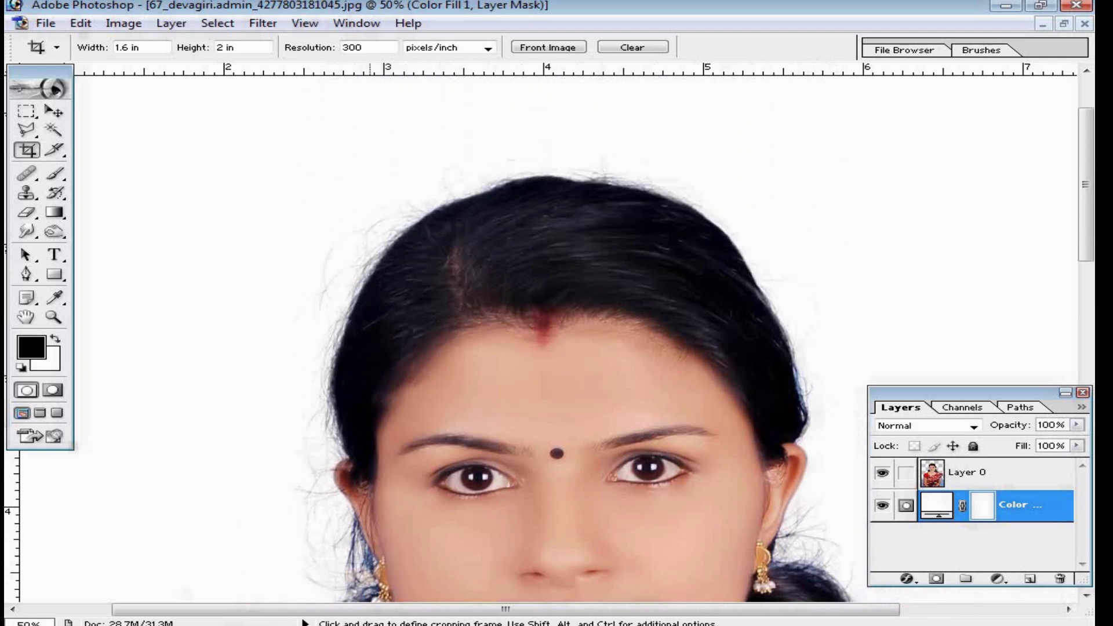
{"action": "left_click_drag", "start_coordinate": [325, 316], "coordinate": [319, 320]}
{"action": "right_click", "coordinate": [355, 275]}
{"action": "left_click", "coordinate": [369, 307]}
{"action": "key", "text": "ctrl+minus"}
{"action": "left_click", "coordinate": [499, 462], "text": "ctrl"}
{"action": "left_click_drag", "start_coordinate": [499, 462], "coordinate": [473, 298]}
{"action": "key", "text": "ctrl+minus"}
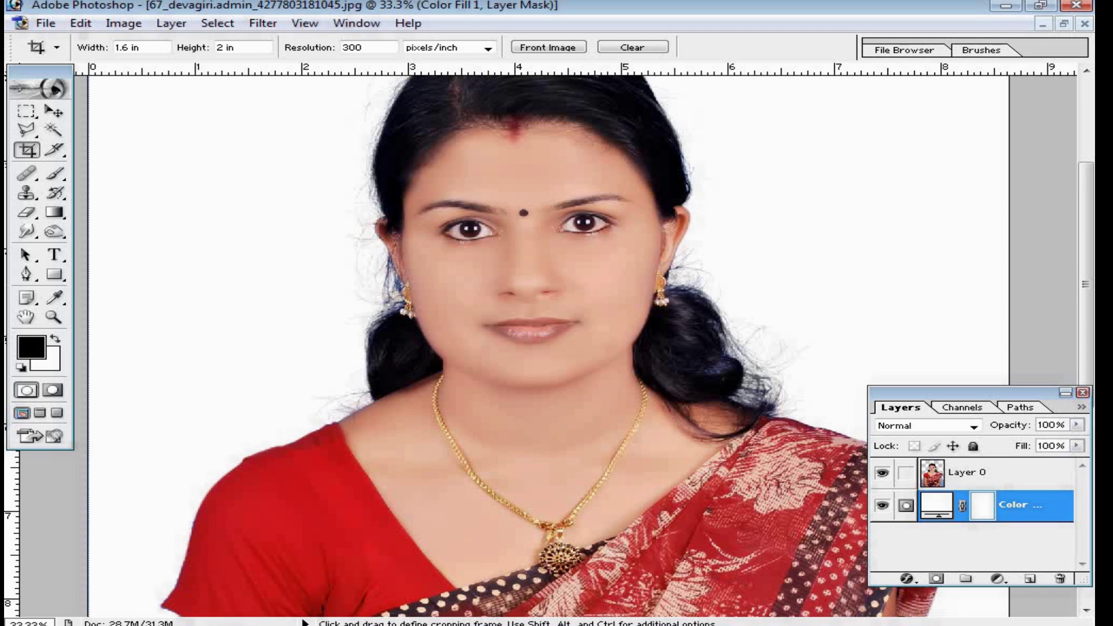
Step: Try several web colors for the fill layer behind the woman, including blue-violet 6666CC, and apply an olive green
{"action": "double_click", "coordinate": [936, 504]}
{"action": "left_click", "coordinate": [598, 276]}
{"action": "left_click", "coordinate": [543, 232]}
{"action": "left_click", "coordinate": [515, 236]}
{"action": "left_click", "coordinate": [455, 236]}
{"action": "left_click", "coordinate": [598, 379]}
{"action": "left_click", "coordinate": [507, 359]}
{"action": "left_click", "coordinate": [501, 267]}
{"action": "left_click", "coordinate": [464, 231]}
{"action": "left_click", "coordinate": [445, 279]}
{"action": "left_click", "coordinate": [599, 291]}
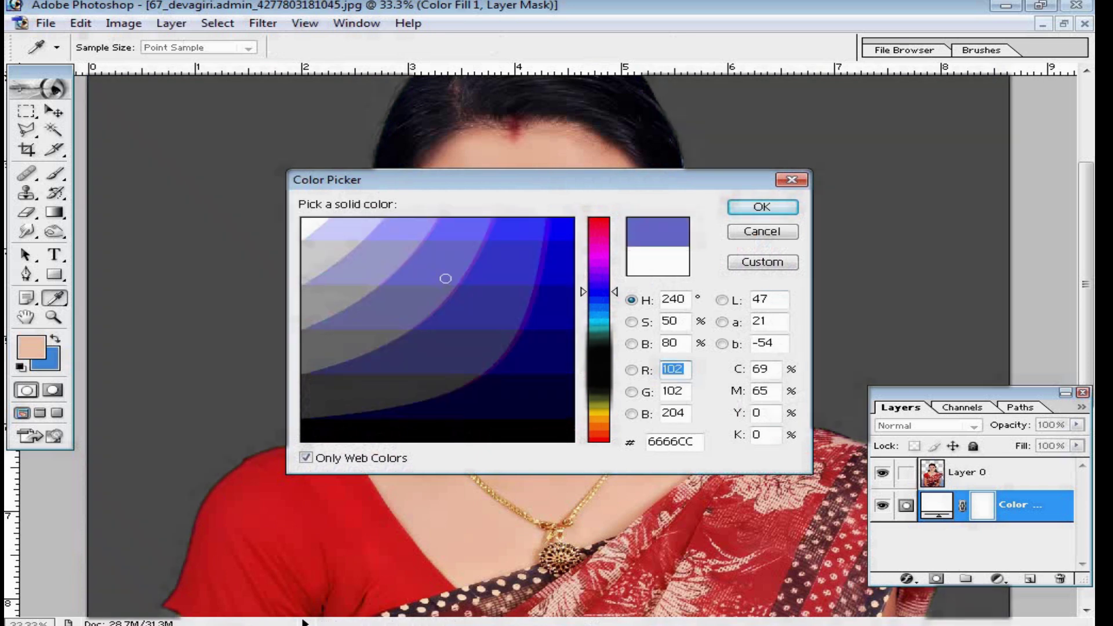
{"action": "left_click", "coordinate": [497, 231]}
{"action": "left_click", "coordinate": [549, 235]}
{"action": "left_click", "coordinate": [317, 224]}
{"action": "left_click", "coordinate": [370, 229]}
{"action": "left_click", "coordinate": [599, 405]}
{"action": "left_click", "coordinate": [545, 226]}
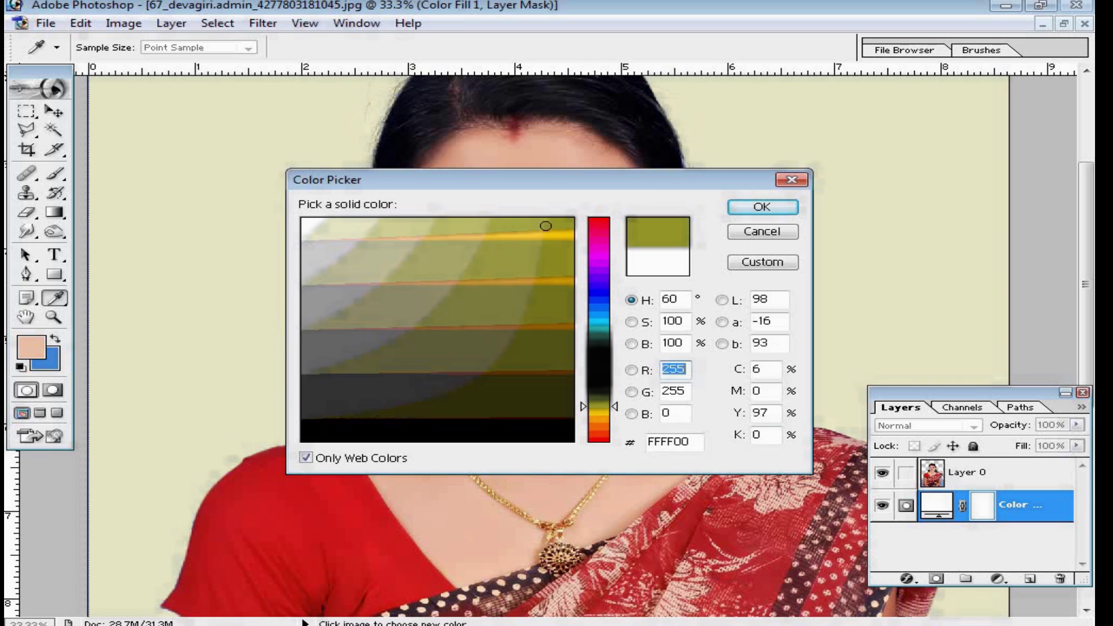
{"action": "left_click", "coordinate": [762, 206]}
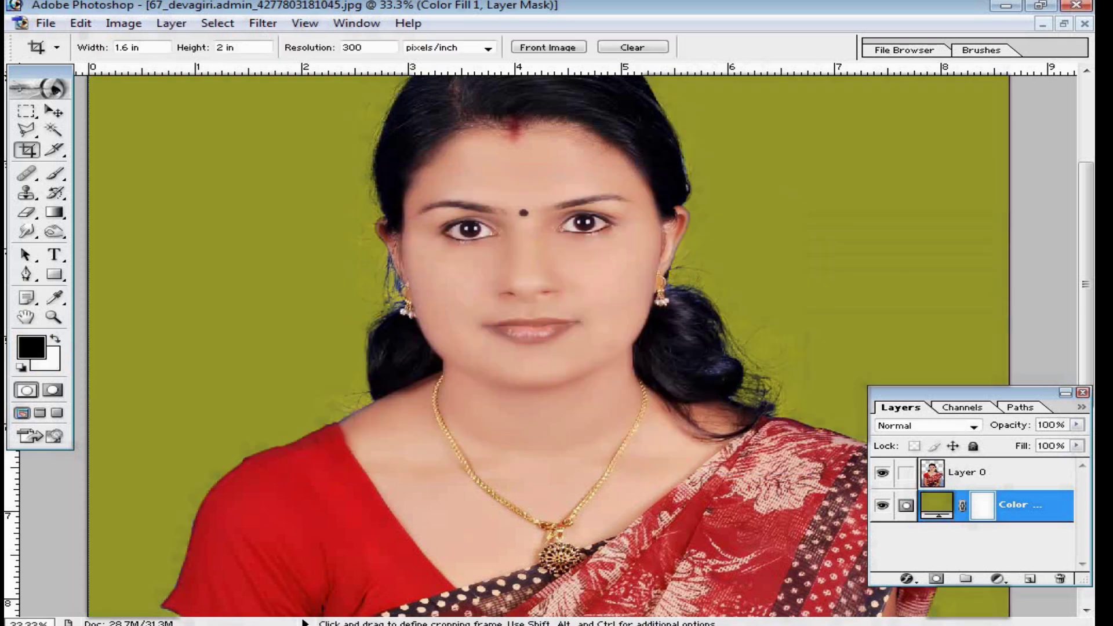
Step: Set the fill layer behind the woman to purple 9966FF
{"action": "double_click", "coordinate": [936, 504]}
{"action": "left_click", "coordinate": [599, 273]}
{"action": "left_click", "coordinate": [463, 233]}
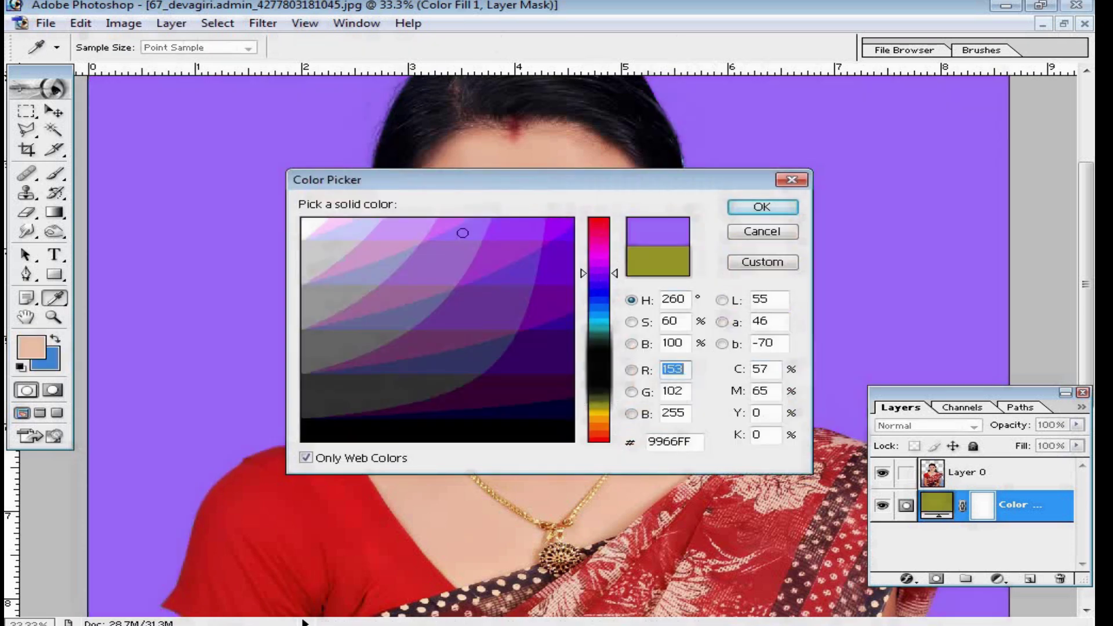
{"action": "key", "text": "Return"}
Step: Crop the portrait around the head and upper chest to 1.6 × 2 in at 300 pixels/inch
{"action": "key", "text": "ctrl+minus"}
{"action": "key", "text": "ctrl+minus"}
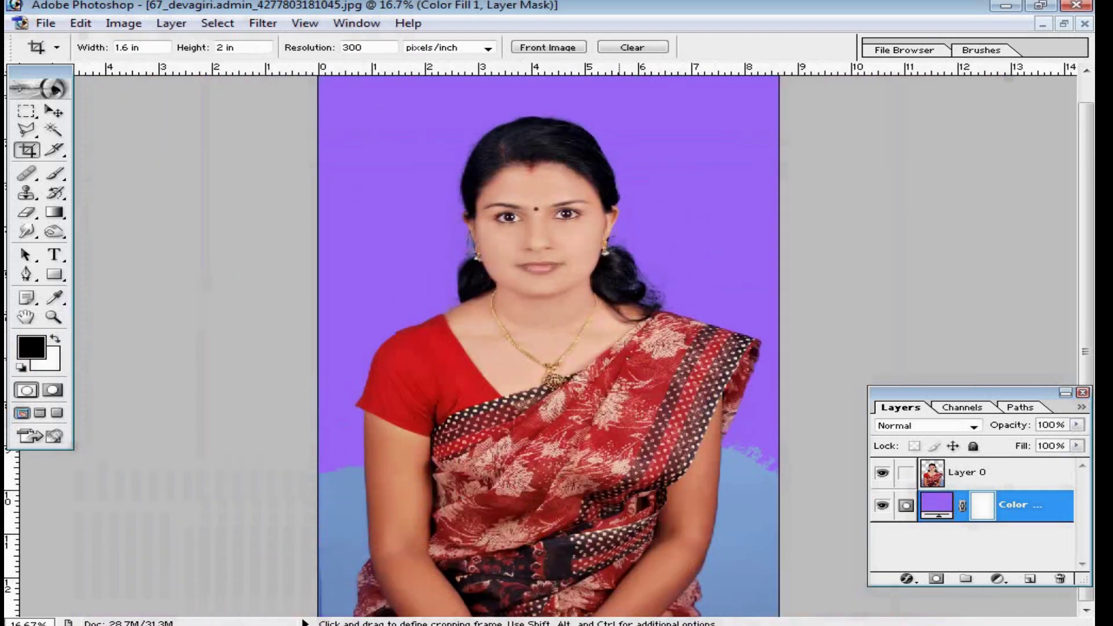
{"action": "scroll", "coordinate": [556, 348], "scroll_direction": "up", "scroll_amount": 2}
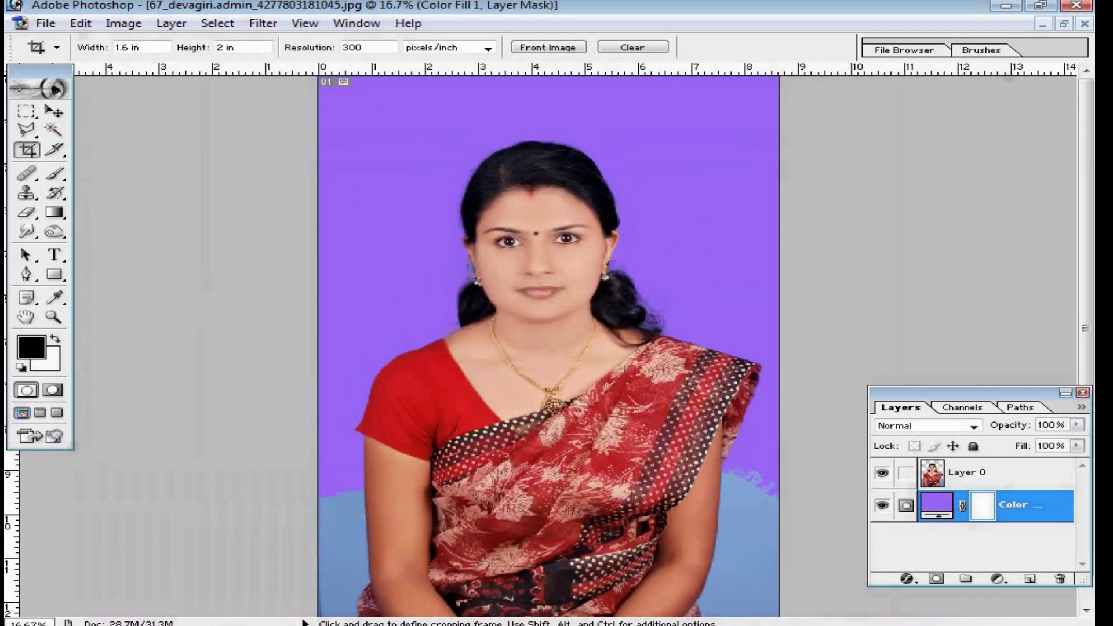
{"action": "left_click", "coordinate": [127, 47]}
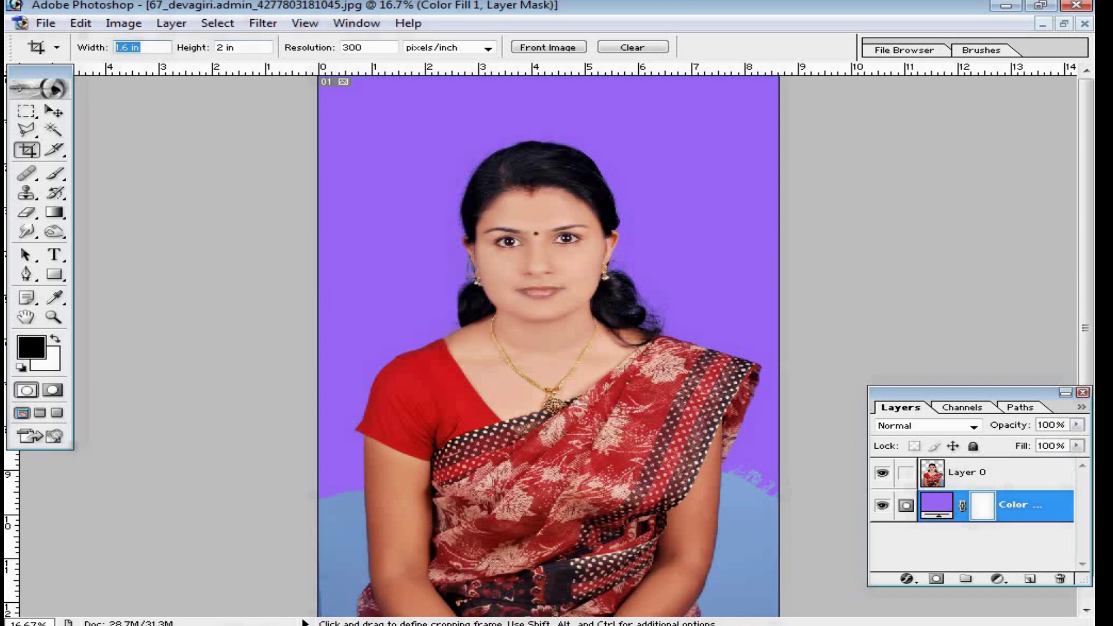
{"action": "left_click_drag", "start_coordinate": [700, 476], "coordinate": [728, 497]}
{"action": "left_click_drag", "start_coordinate": [592, 348], "coordinate": [561, 343]}
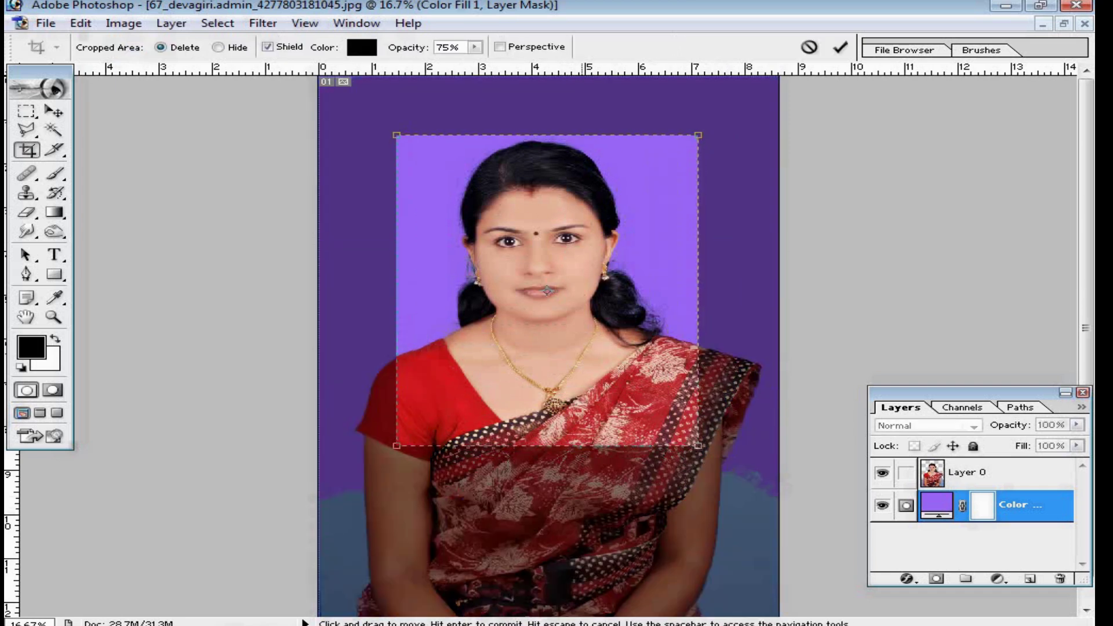
{"action": "key", "text": "Return"}
{"action": "scroll", "coordinate": [557, 346], "scroll_direction": "up", "scroll_amount": 18}
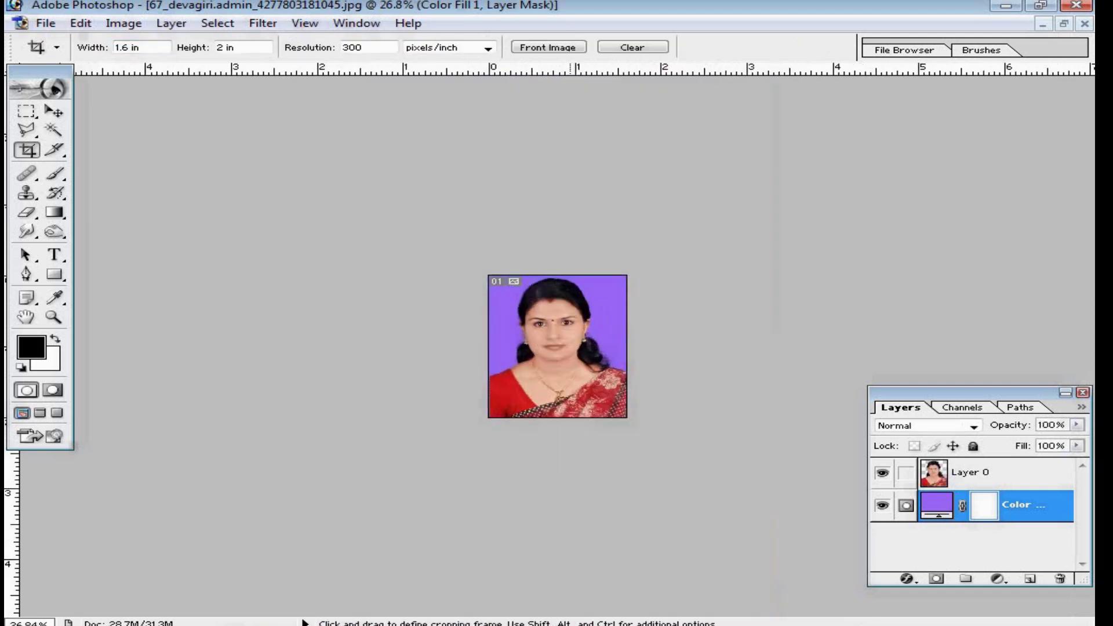
Step: Switch the cropped photo to a floating window and merge its visible layers into one
{"action": "key", "text": "v"}
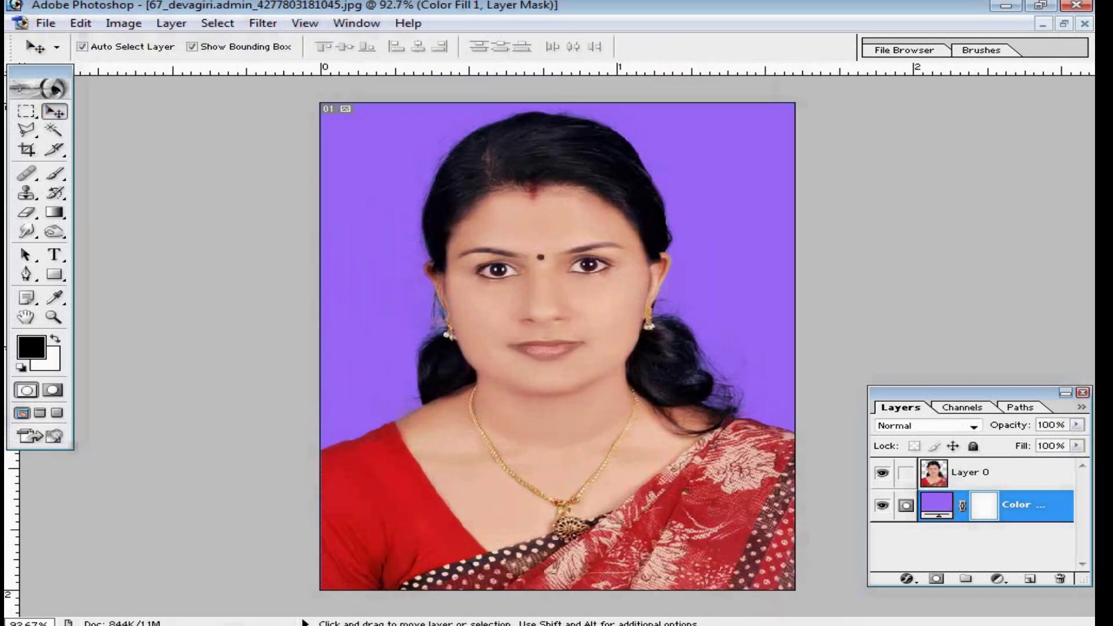
{"action": "left_click", "coordinate": [1063, 23]}
{"action": "left_click_drag", "start_coordinate": [461, 96], "coordinate": [484, 95]}
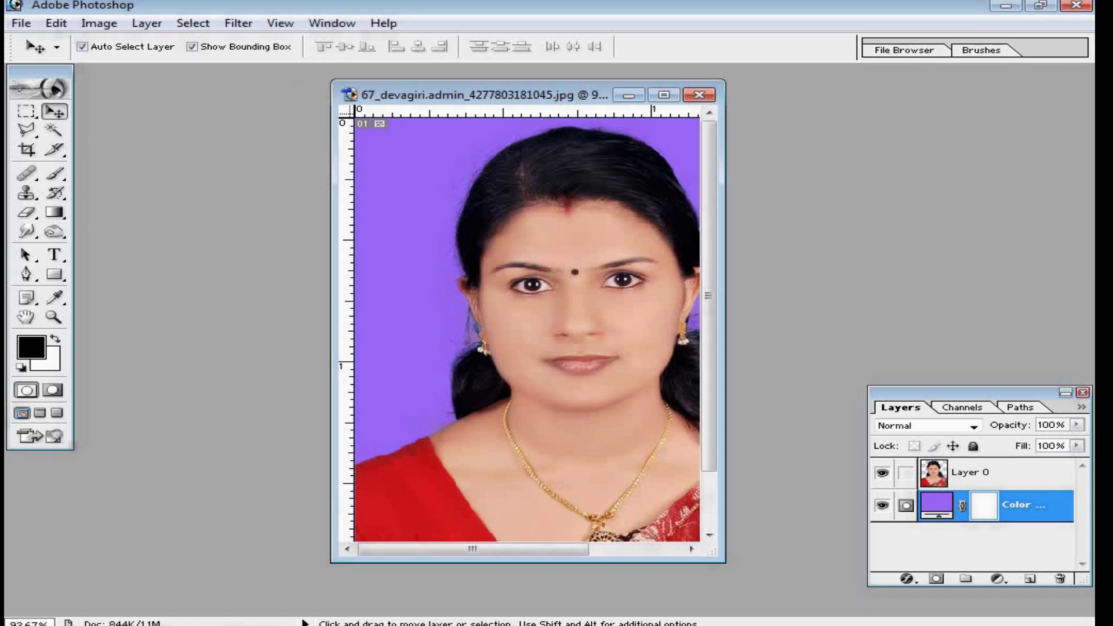
{"action": "key", "text": "shift"}
{"action": "key", "text": "ctrl+shift+e"}
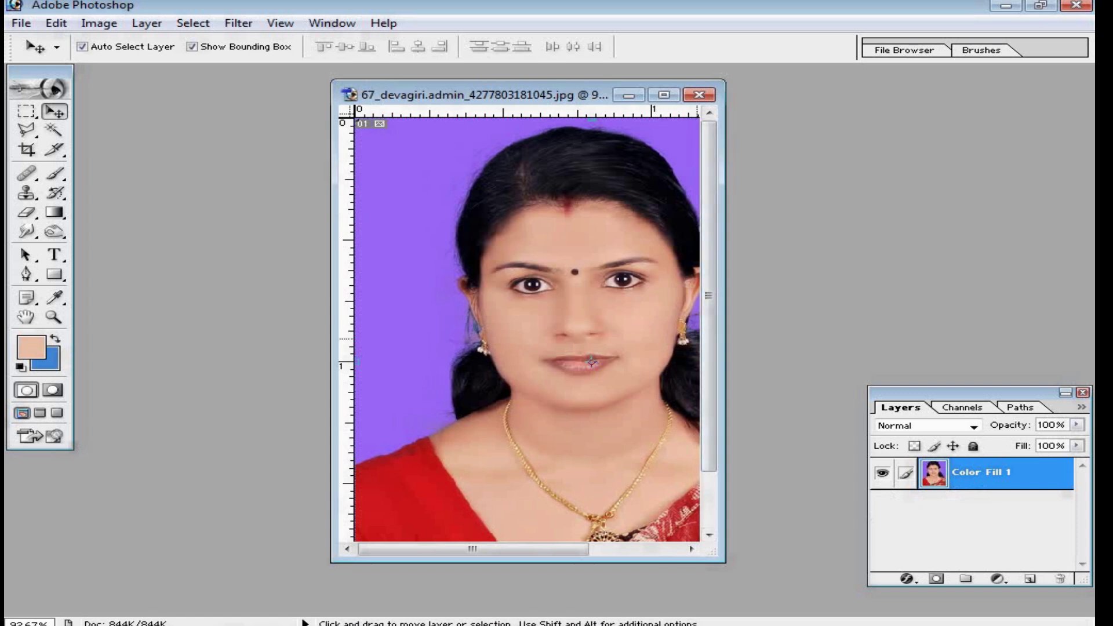
Step: Create a new blank document from the A4 preset with white contents
{"action": "key", "text": "ctrl+n"}
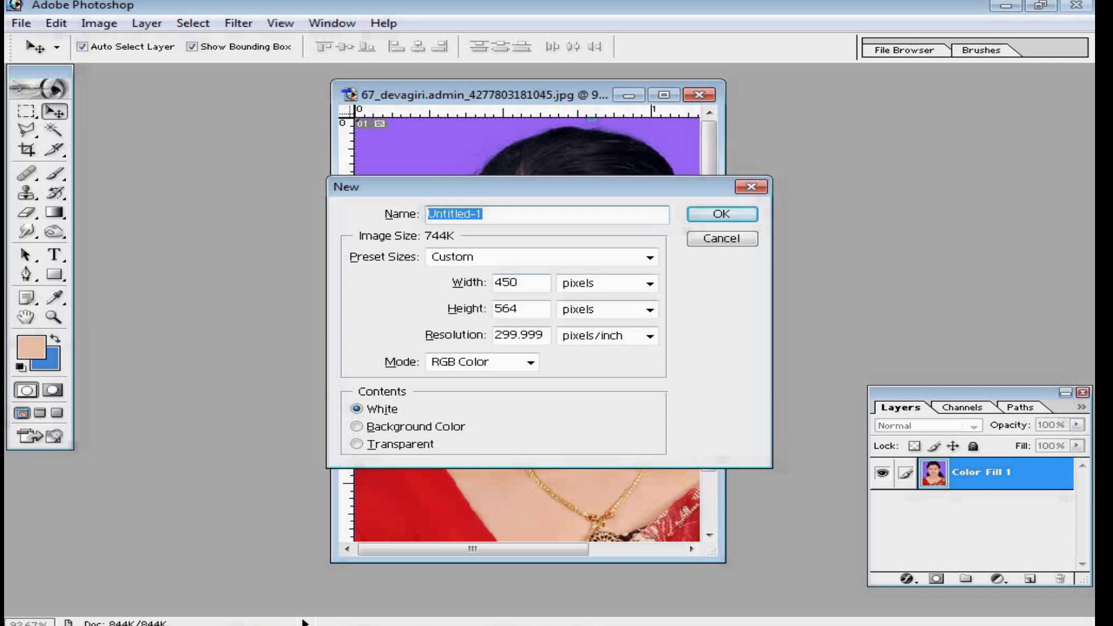
{"action": "left_click", "coordinate": [649, 257]}
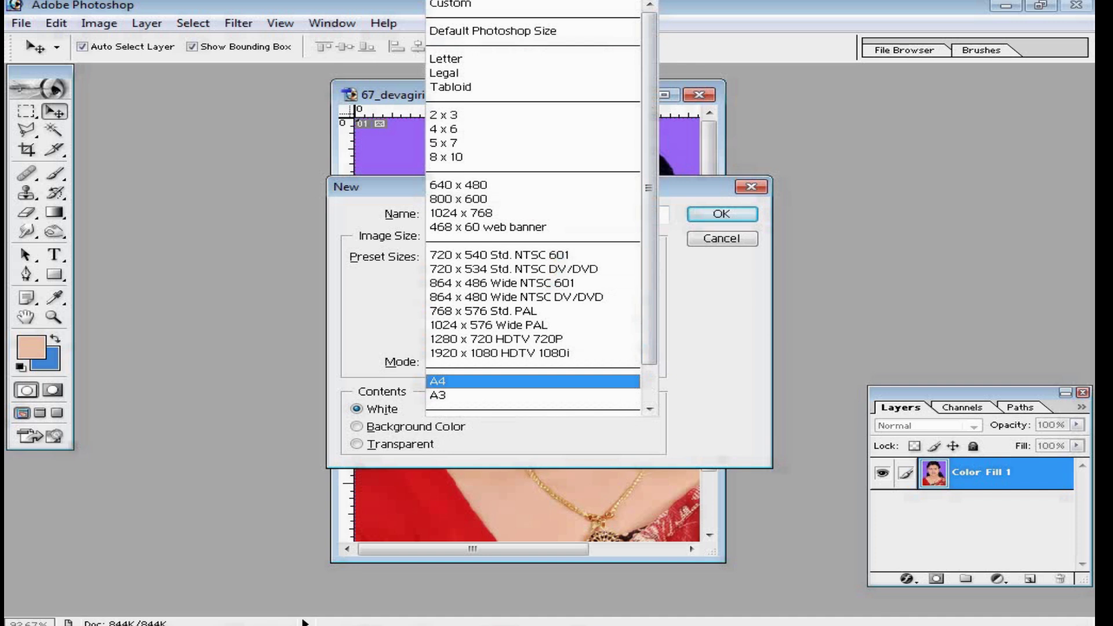
{"action": "left_click", "coordinate": [533, 381]}
{"action": "left_click", "coordinate": [722, 214]}
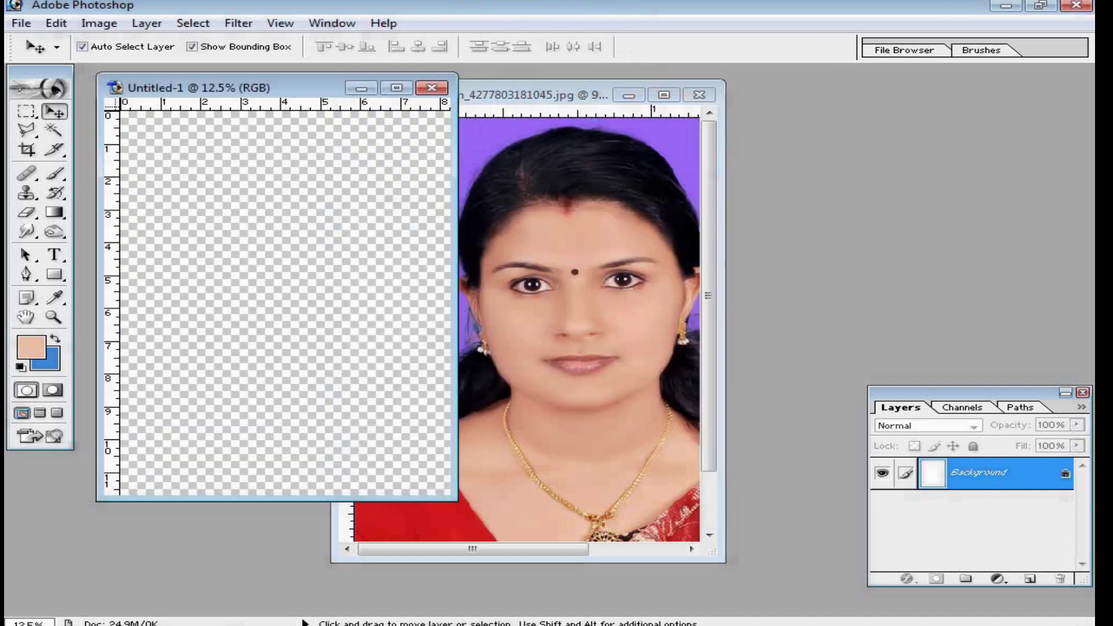
Step: Copy the cropped portrait into the blank A4 document, maximize that document, and place the portrait in the page's upper-left corner
{"action": "left_click", "coordinate": [580, 244]}
{"action": "left_click_drag", "start_coordinate": [522, 94], "coordinate": [751, 93]}
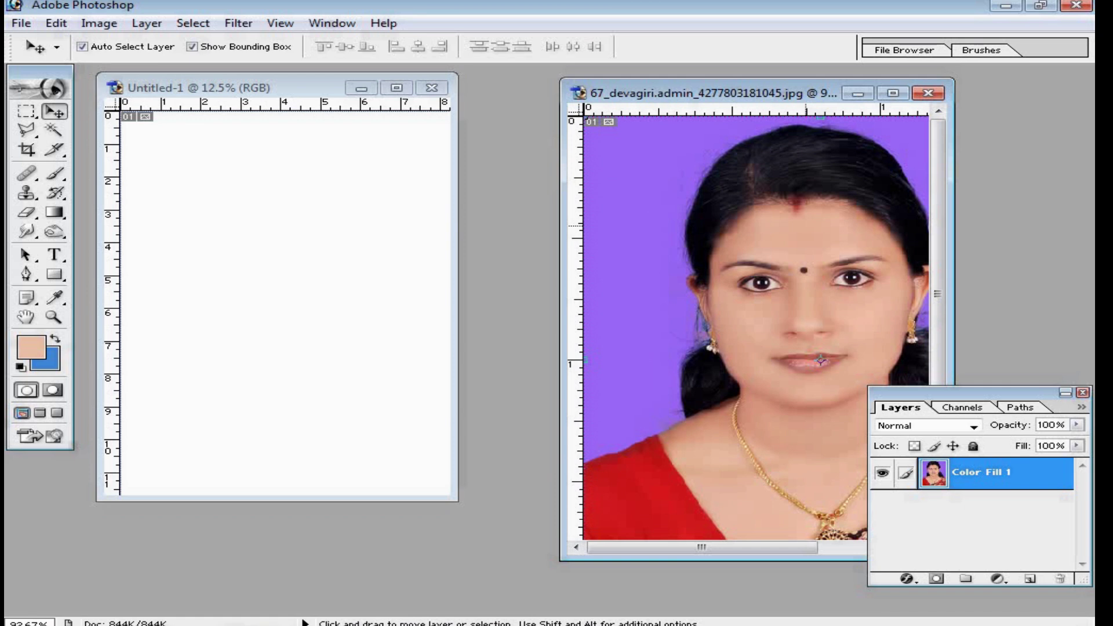
{"action": "left_click_drag", "start_coordinate": [821, 360], "coordinate": [241, 244]}
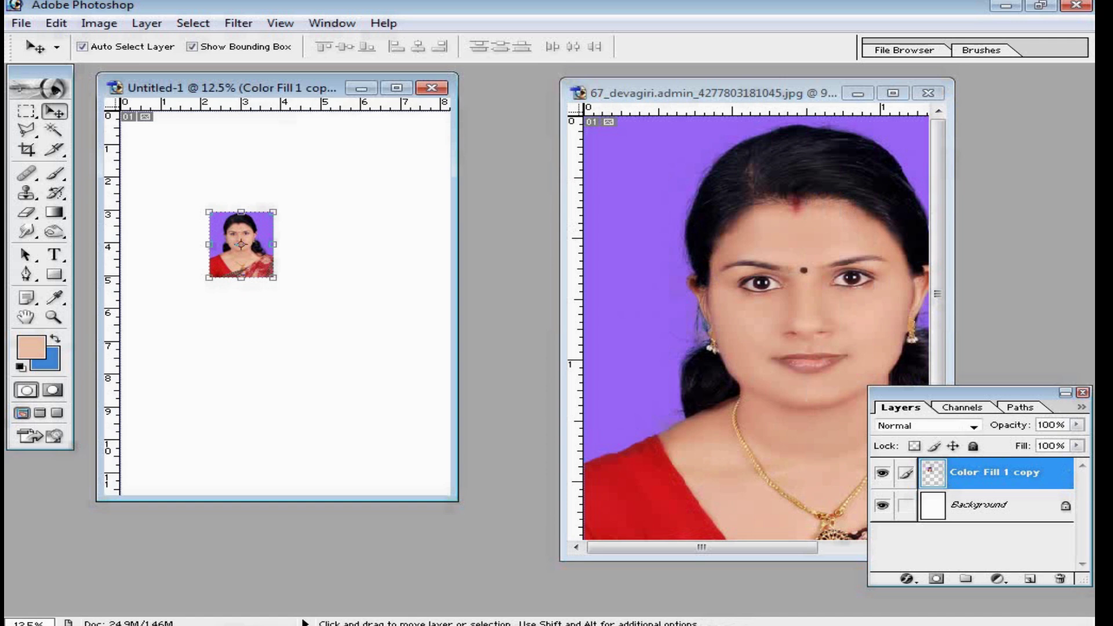
{"action": "double_click", "coordinate": [294, 87]}
{"action": "key", "text": "ctrl+plus"}
{"action": "left_click_drag", "start_coordinate": [483, 325], "coordinate": [325, 125]}
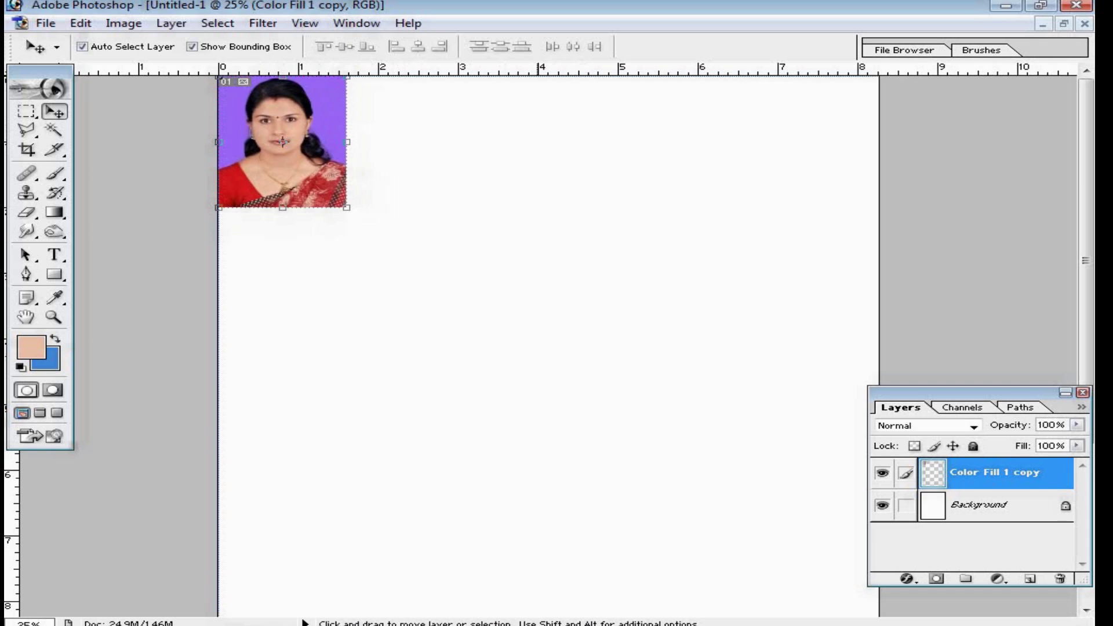
Step: Toggle the status bar off and on again, and return the portrait to the page's upper-left corner
{"action": "left_click", "coordinate": [304, 24]}
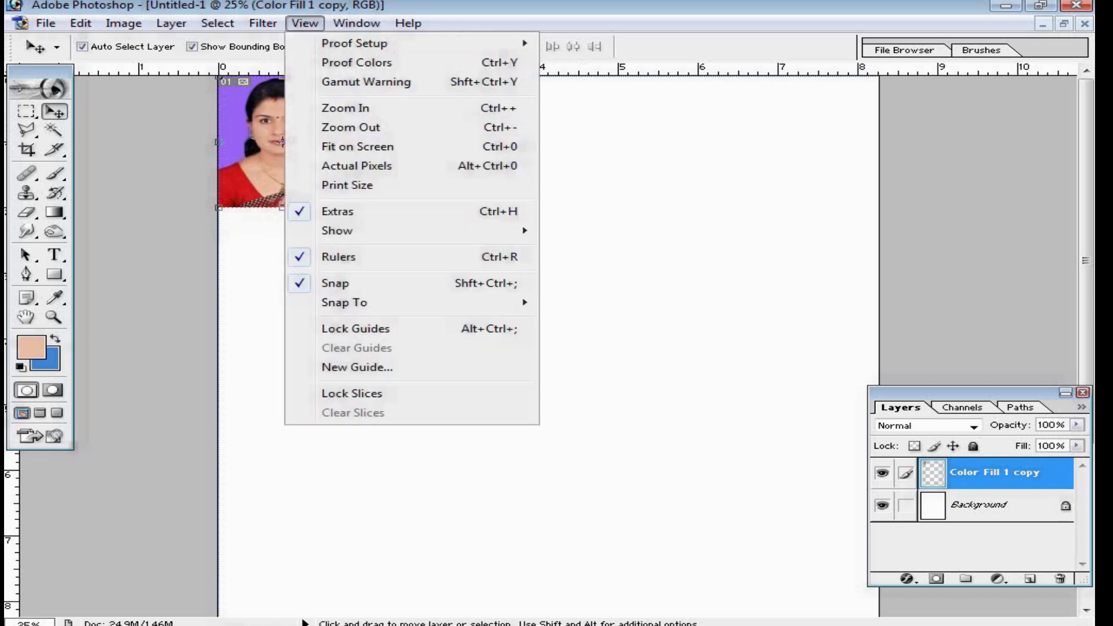
{"action": "mouse_move", "coordinate": [356, 24]}
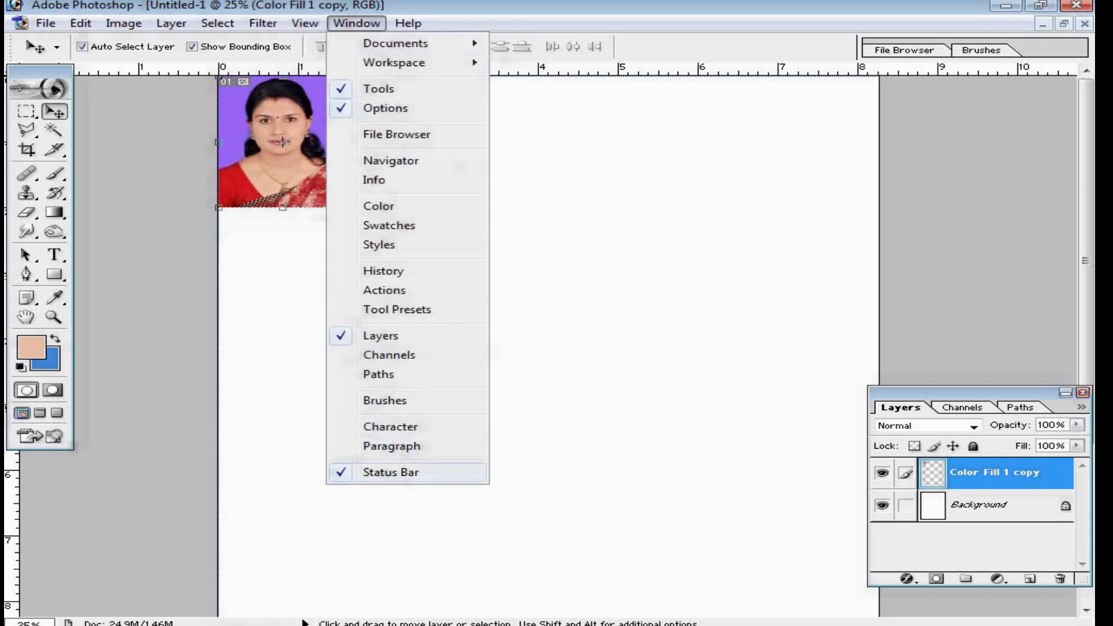
{"action": "left_click", "coordinate": [390, 472]}
{"action": "left_click_drag", "start_coordinate": [282, 141], "coordinate": [366, 153]}
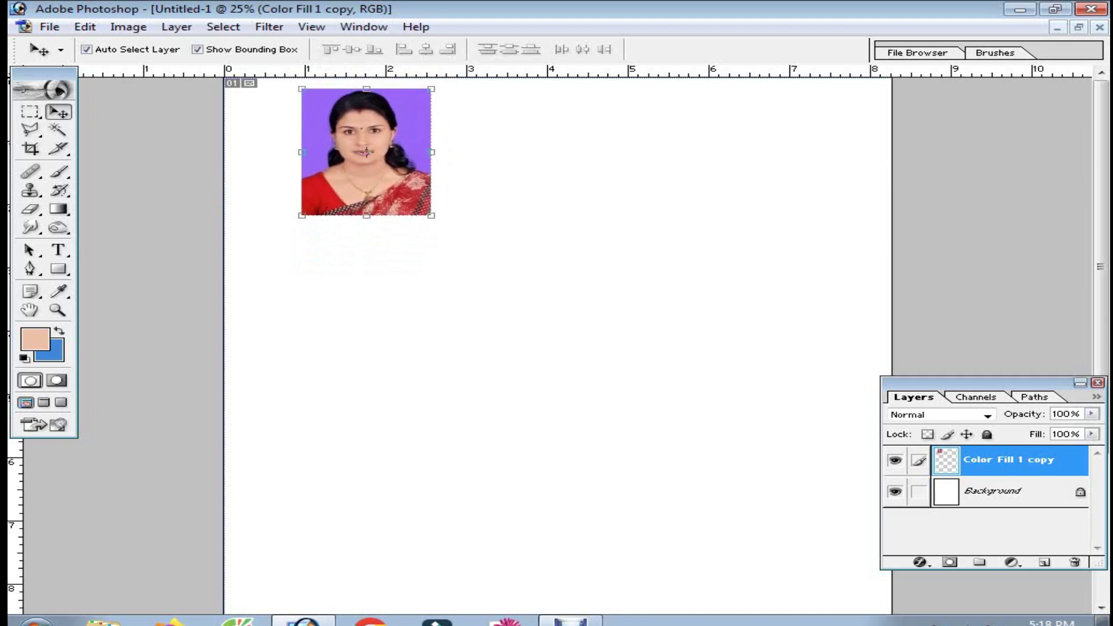
{"action": "left_click", "coordinate": [363, 26]}
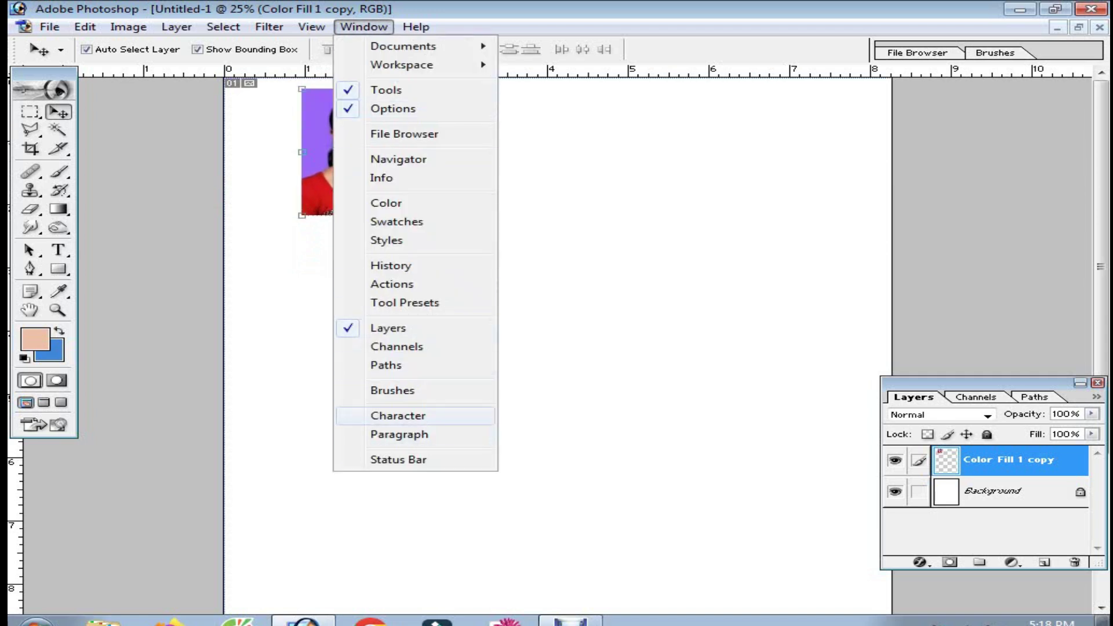
{"action": "left_click", "coordinate": [398, 459]}
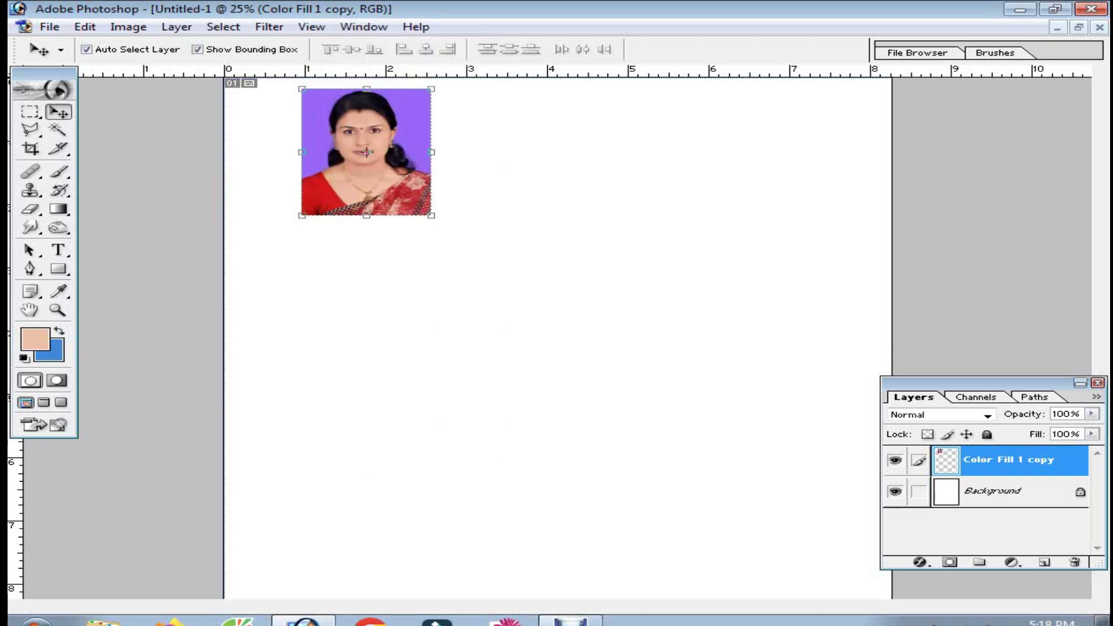
{"action": "left_click_drag", "start_coordinate": [383, 151], "coordinate": [308, 138]}
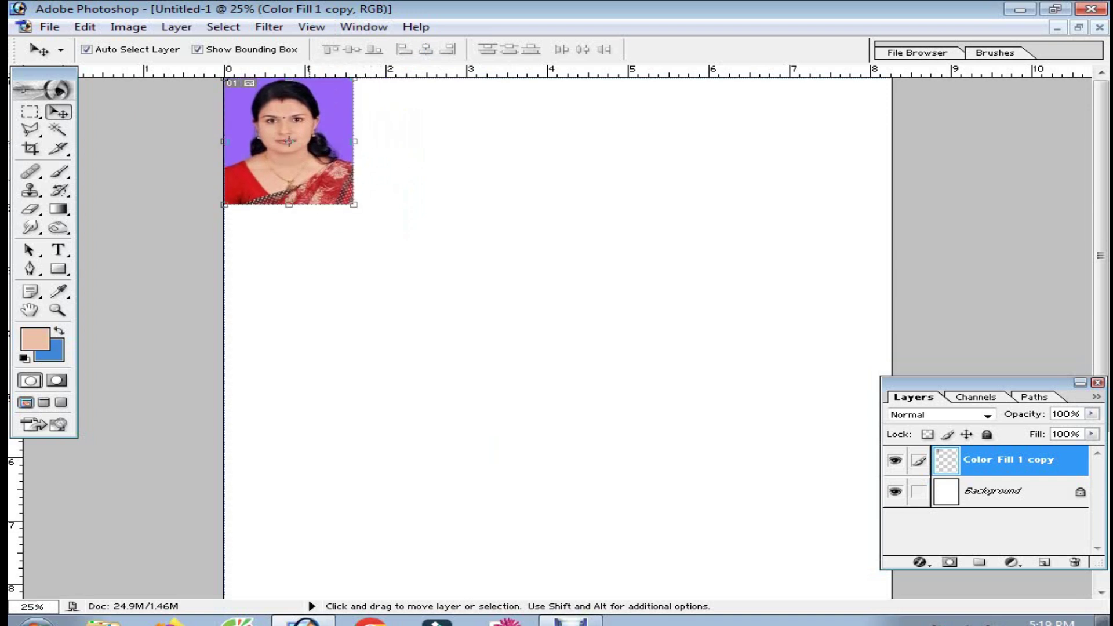
Step: Duplicate the portrait three times in a straight line to form an evenly spaced row of four along the page's upper edge
{"action": "key", "text": "alt"}
{"action": "key", "text": "shift"}
{"action": "key", "text": "shift+alt"}
{"action": "left_click_drag", "start_coordinate": [289, 141], "coordinate": [695, 141]}
{"action": "left_click", "coordinate": [430, 141]}
{"action": "left_click_drag", "start_coordinate": [430, 141], "coordinate": [431, 141]}
{"action": "left_click", "coordinate": [574, 140]}
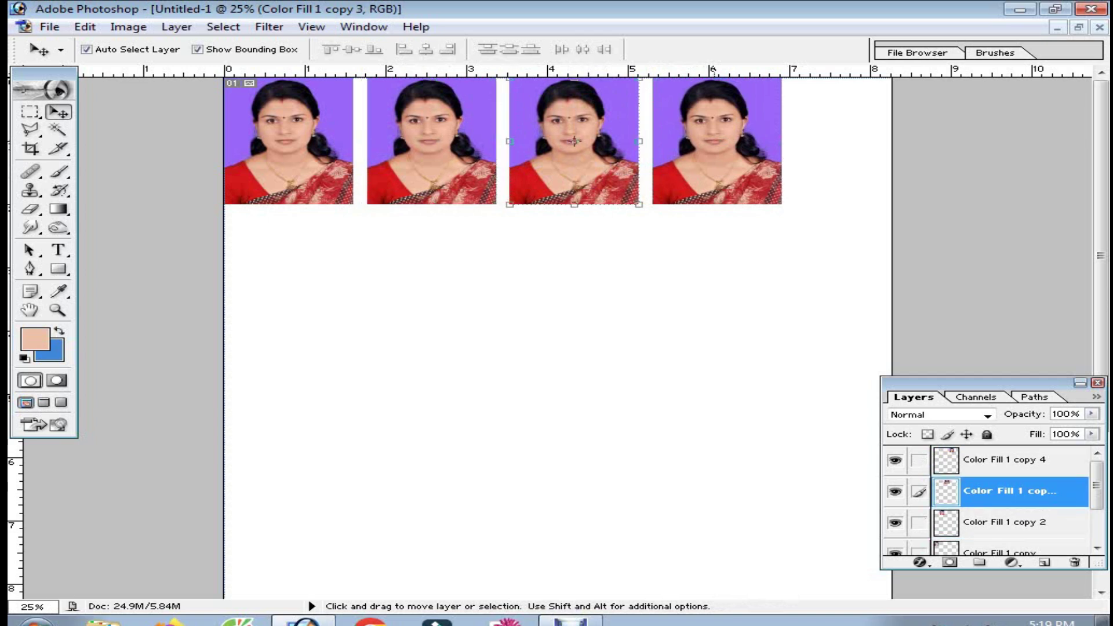
Step: Merge the four portrait layers into a single row layer, starting from the rightmost copy
{"action": "left_click", "coordinate": [717, 141]}
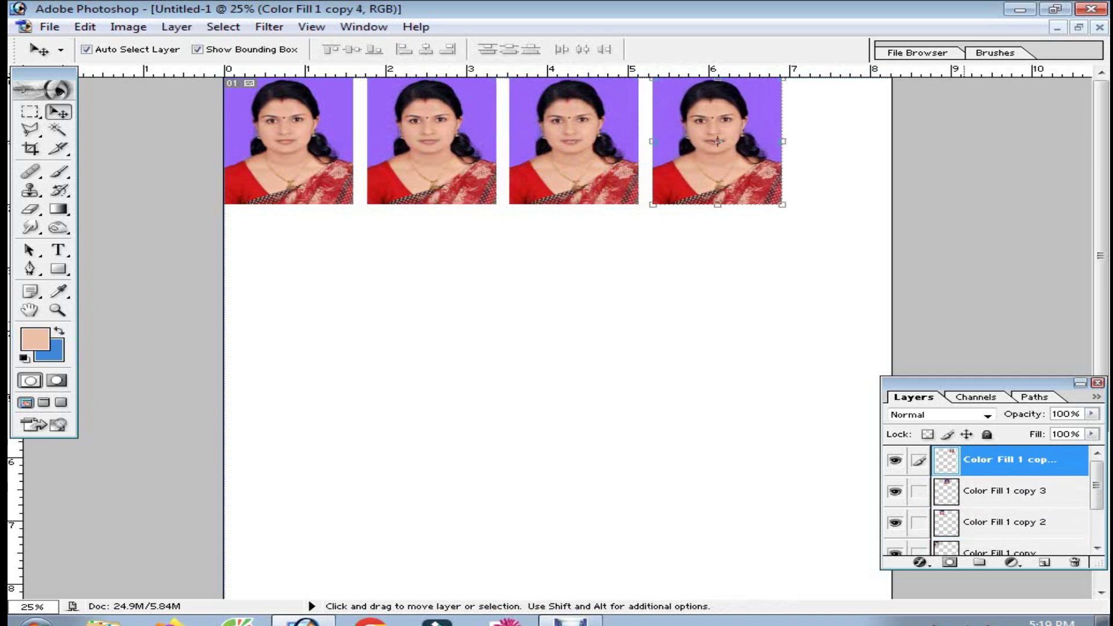
{"action": "key", "text": "ctrl+e"}
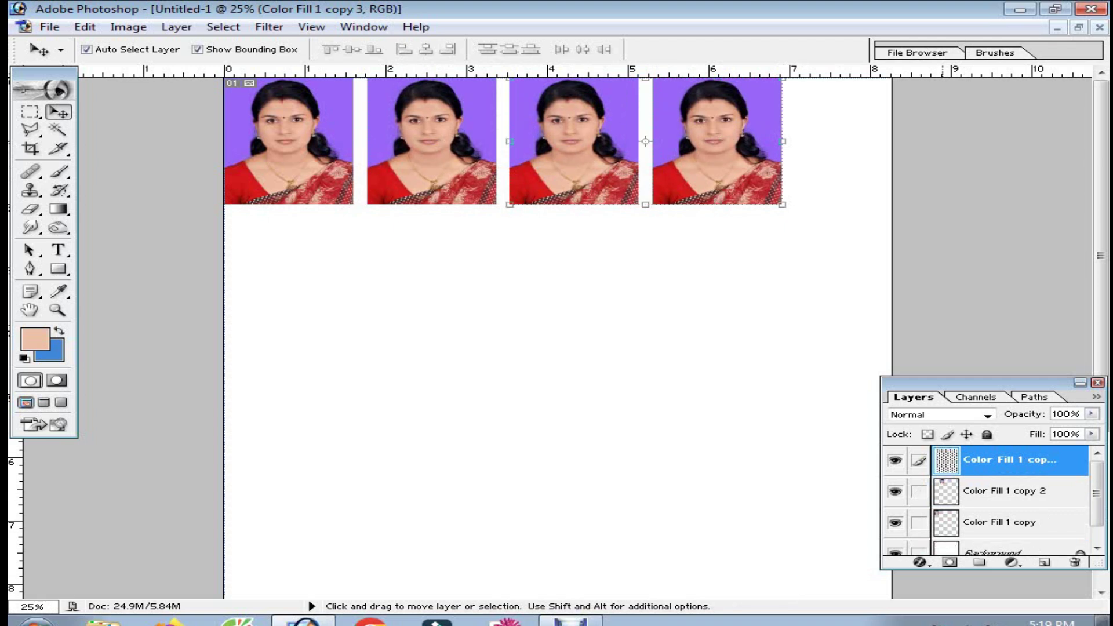
{"action": "key", "text": "ctrl+e"}
{"action": "key", "text": "ctrl+e"}
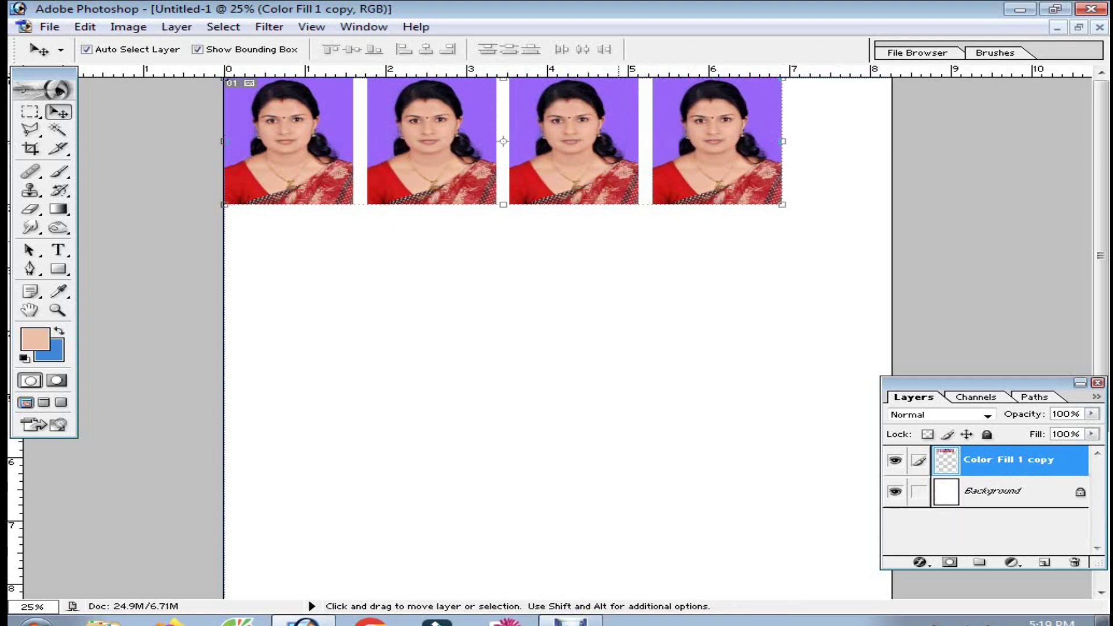
Step: Duplicate the merged row of portraits down the page to form five evenly spaced rows on the A4 sheet
{"action": "left_click_drag", "start_coordinate": [574, 141], "coordinate": [595, 421]}
{"action": "key", "text": "ctrl+minus"}
{"action": "left_click_drag", "start_coordinate": [603, 308], "coordinate": [597, 493]}
{"action": "key", "text": "ctrl+plus"}
{"action": "key", "text": "ctrl+plus"}
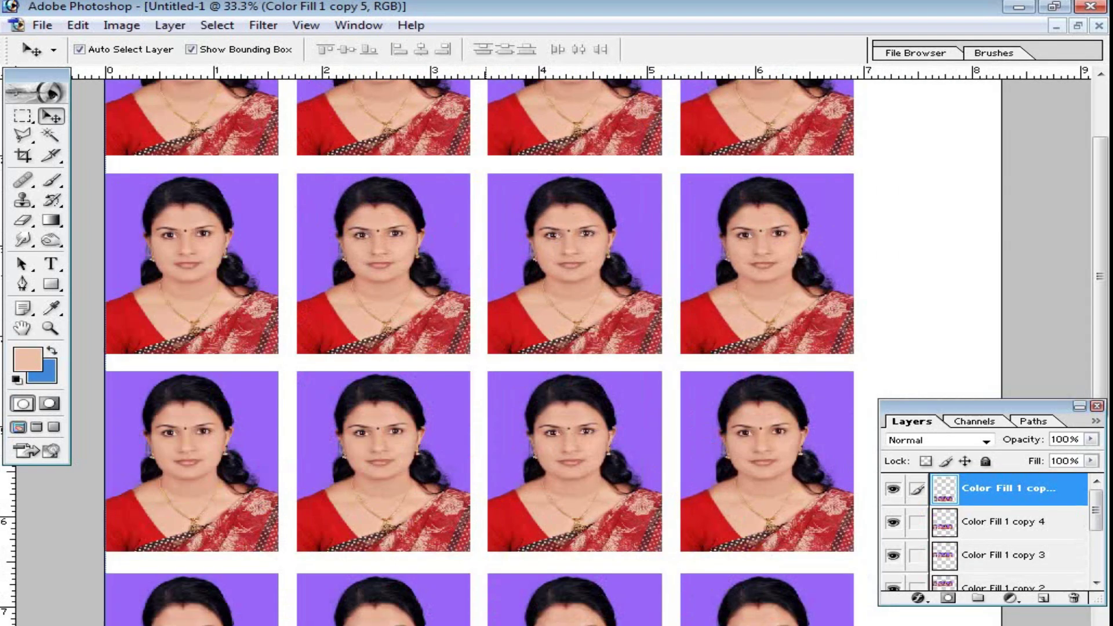
{"action": "key", "text": "ctrl+plus"}
{"action": "key", "text": "ctrl+minus"}
{"action": "key", "text": "ctrl+minus"}
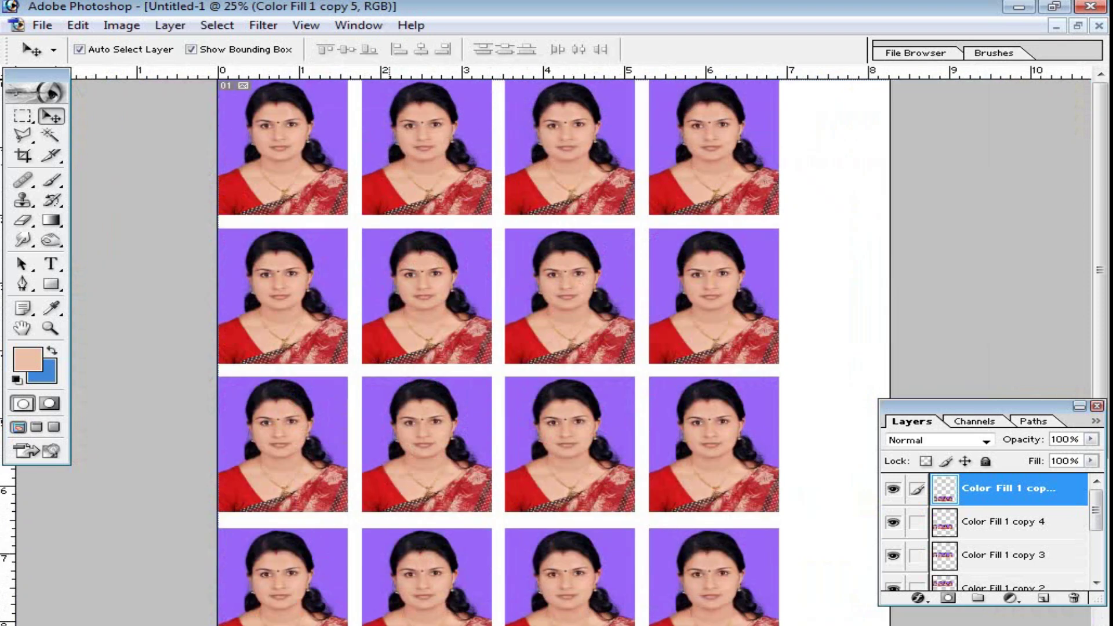
Step: Merge the five portrait rows into one layer and reposition the block to centre it horizontally on the A4 page
{"action": "key", "text": "ctrl+plus"}
{"action": "key", "text": "ctrl+minus"}
{"action": "key", "text": "ctrl+minus"}
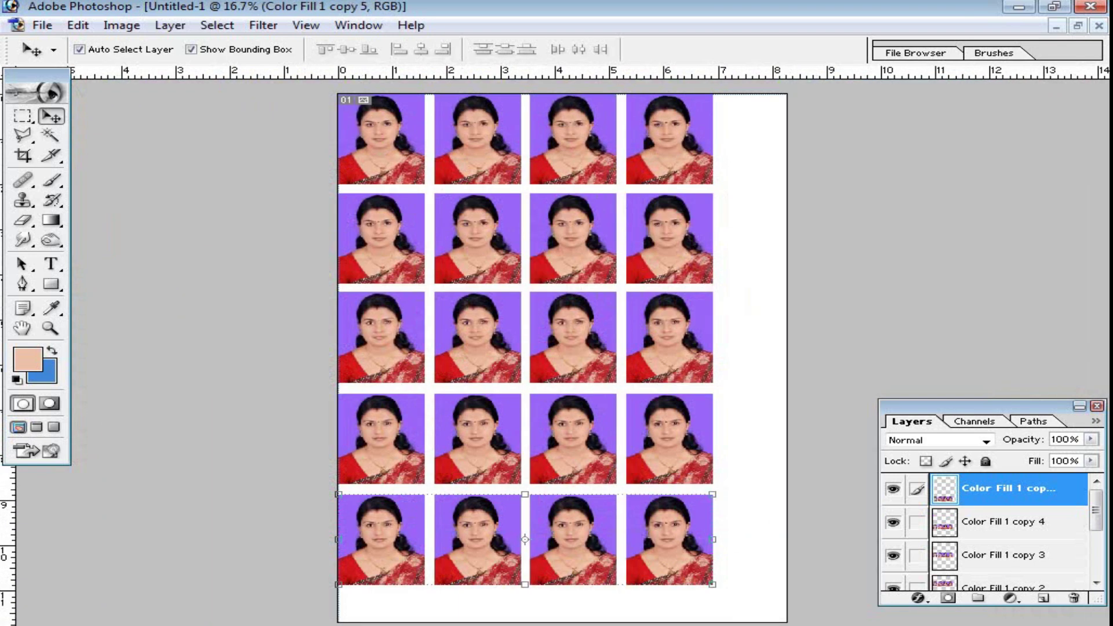
{"action": "key", "text": "ctrl+e"}
{"action": "key", "text": "ctrl+e"}
{"action": "key", "text": "ctrl+e"}
{"action": "key", "text": "ctrl+e"}
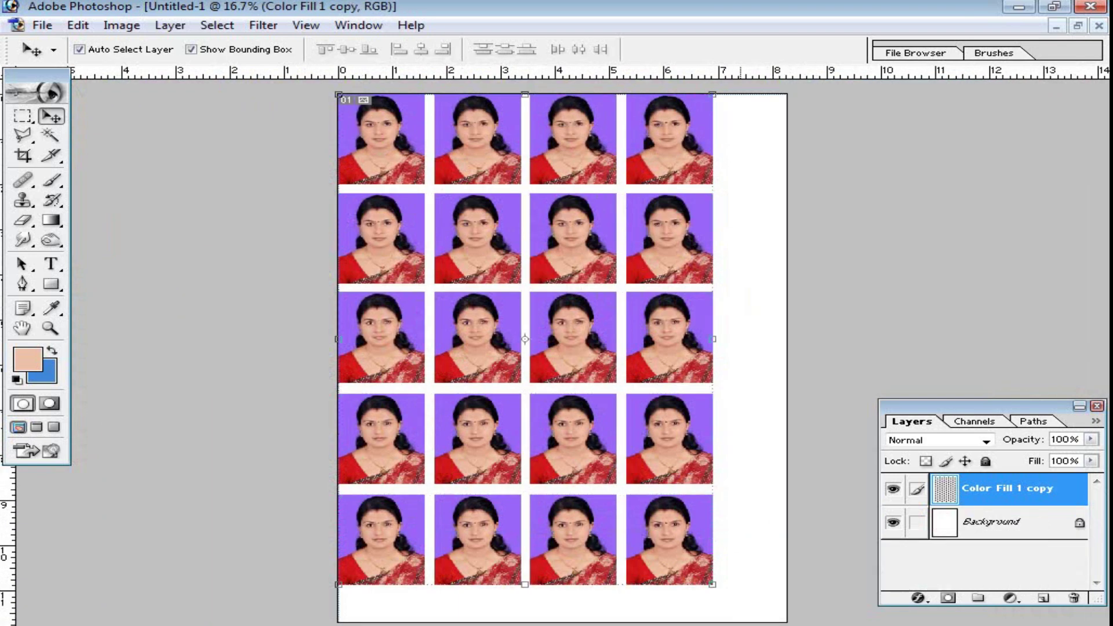
{"action": "left_click_drag", "start_coordinate": [610, 339], "coordinate": [648, 339]}
{"action": "left_click_drag", "start_coordinate": [562, 339], "coordinate": [562, 341]}
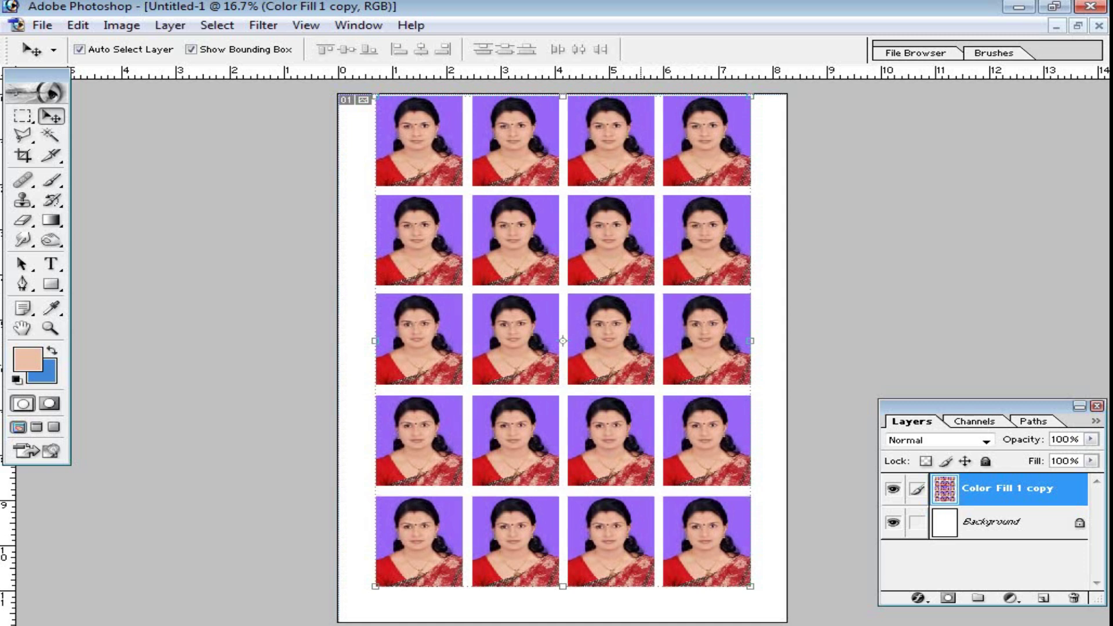
Step: Look up the Noiseware Professional filter in the Imagenomic group for the merged portrait sheet
{"action": "scroll", "coordinate": [641, 340], "scroll_direction": "up", "scroll_amount": 1}
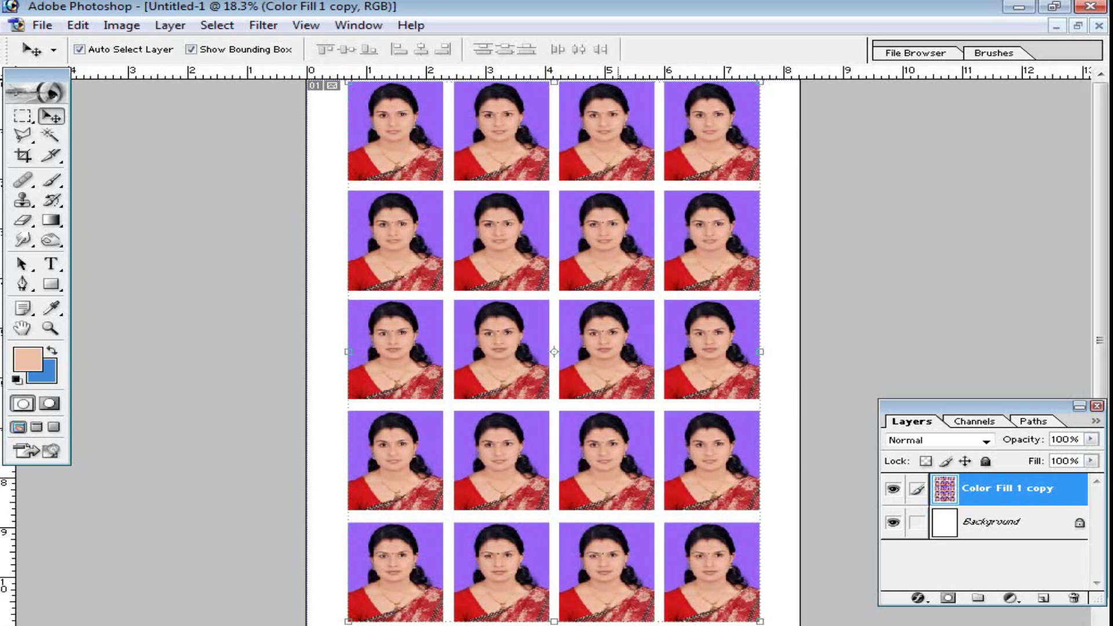
{"action": "left_click", "coordinate": [263, 25]}
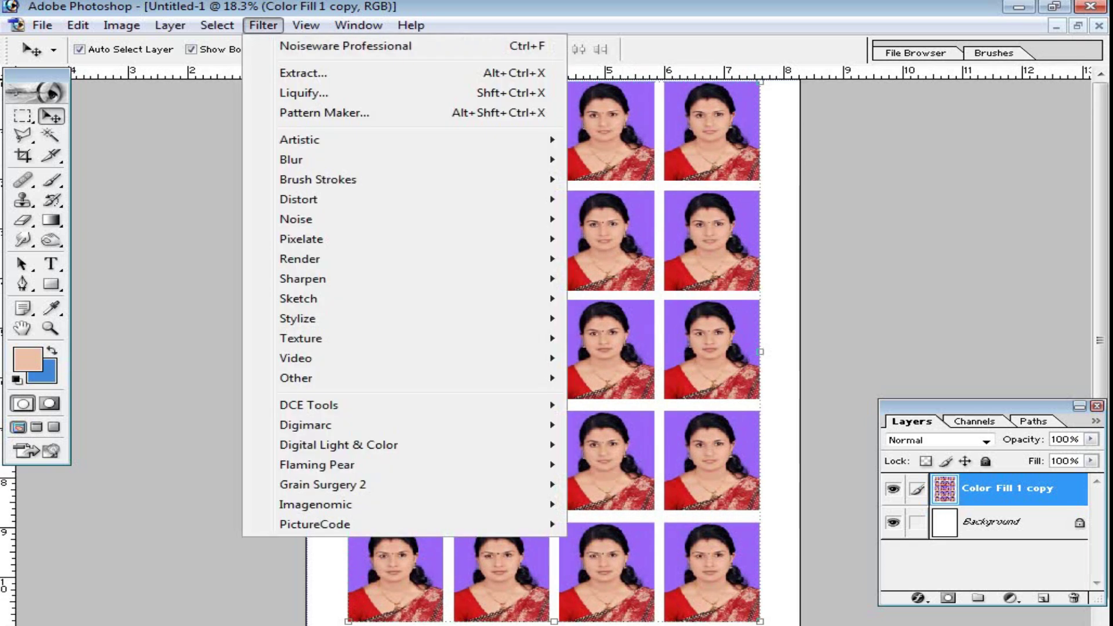
{"action": "mouse_move", "coordinate": [316, 504]}
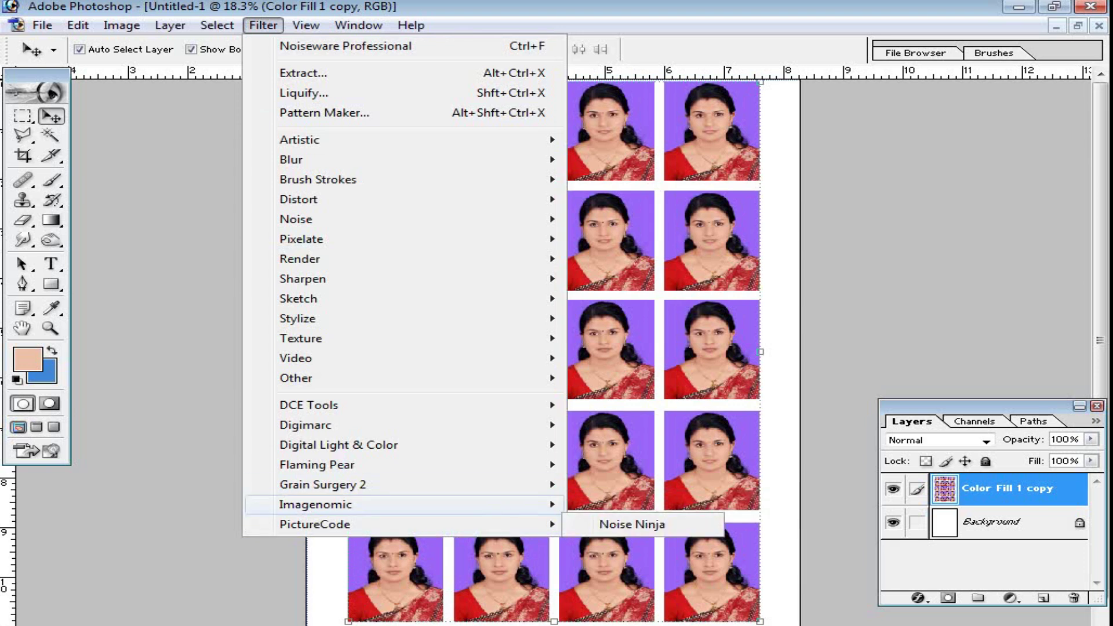
{"action": "mouse_move", "coordinate": [348, 504]}
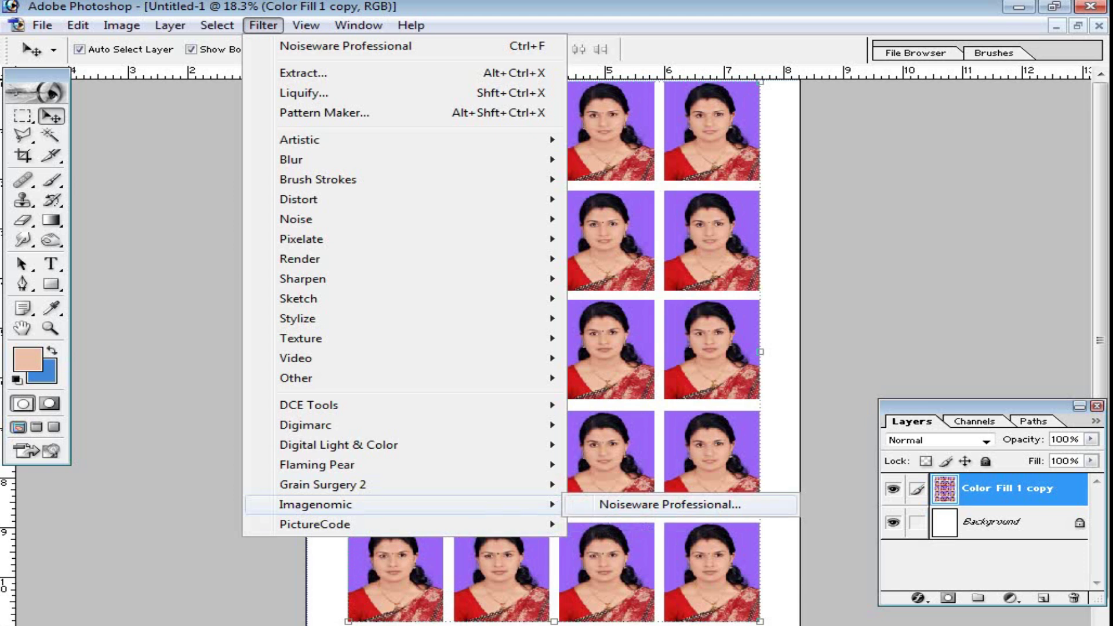
{"action": "left_click", "coordinate": [677, 504]}
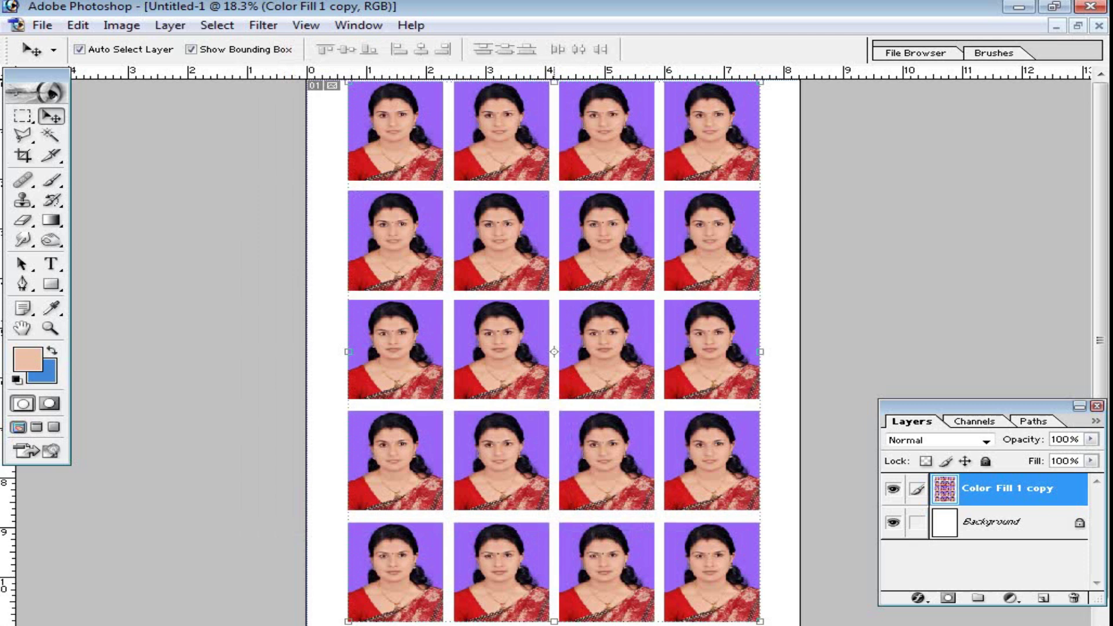
{"action": "key", "text": "ctrl+plus"}
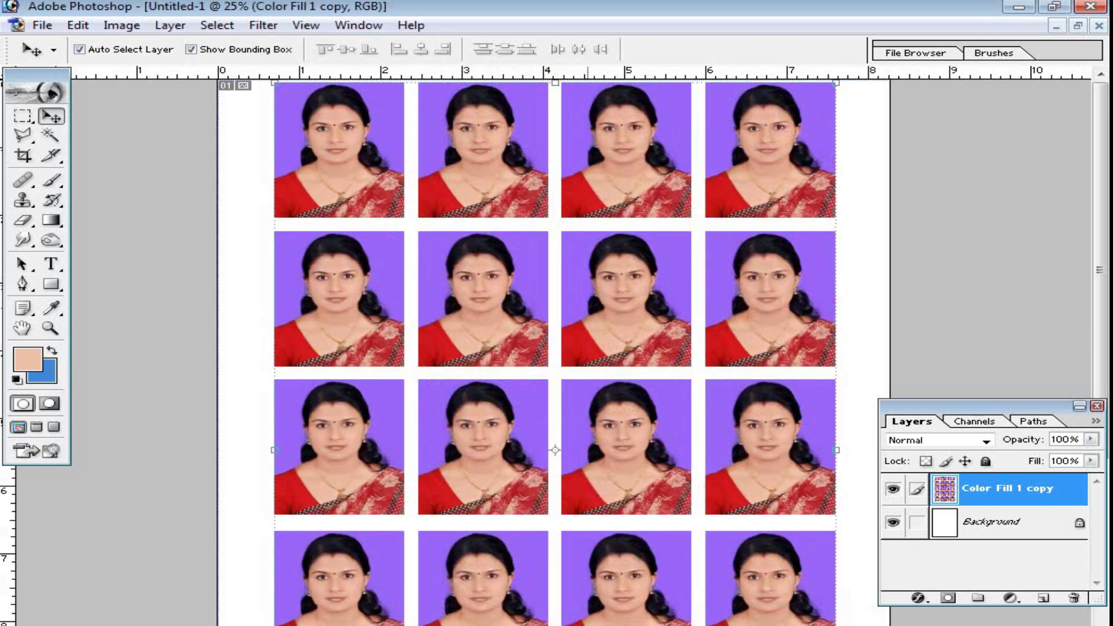
Step: Return to the source portrait document, undo its latest edits, and merge the portrait with its purple fill layer
{"action": "left_click", "coordinate": [1056, 26]}
{"action": "left_click_drag", "start_coordinate": [842, 97], "coordinate": [688, 98]}
{"action": "key", "text": "ctrl+alt+z"}
{"action": "key", "text": "ctrl+alt+z"}
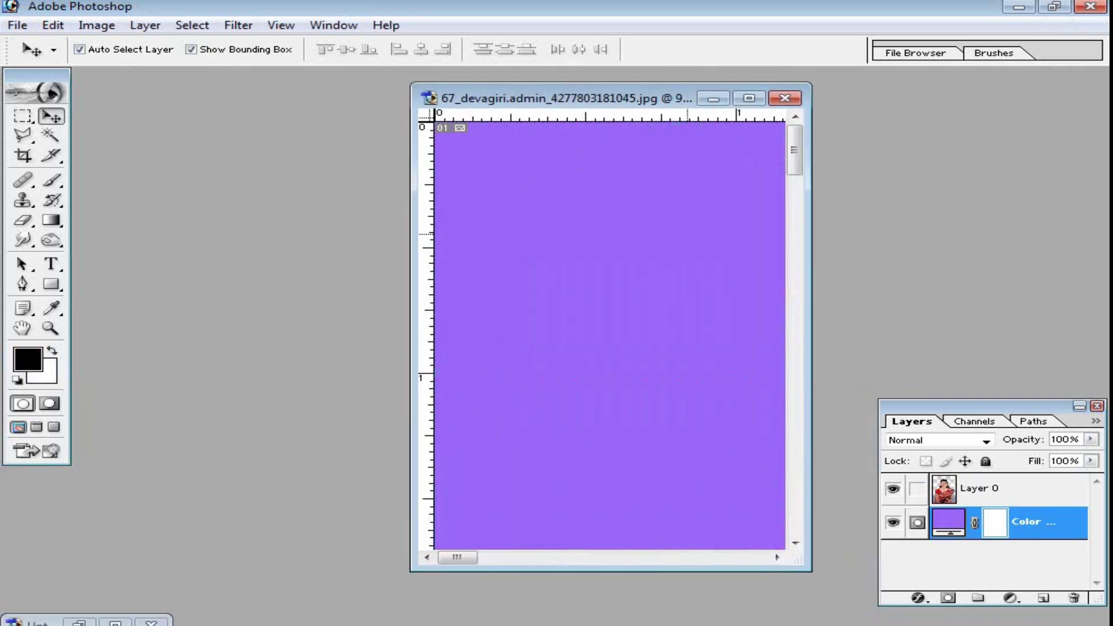
{"action": "key", "text": "ctrl+e"}
Step: Save the merged portrait to the Desktop as a JPEG named 555555 with quality 12 (Maximum)
{"action": "key", "text": "ctrl+shift+s"}
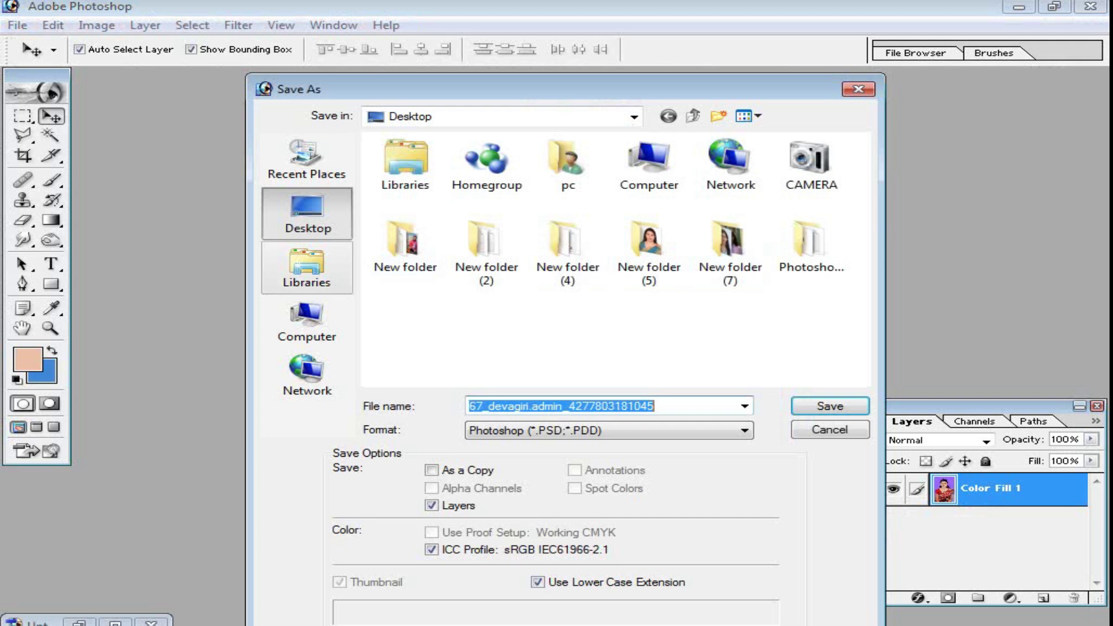
{"action": "type", "text": "555555"}
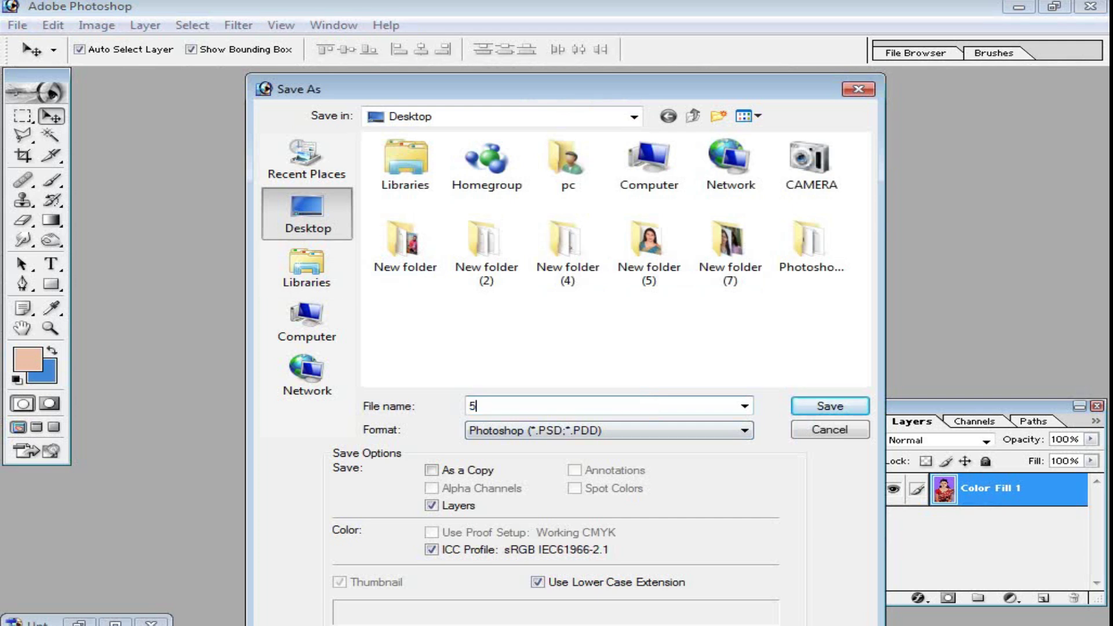
{"action": "left_click", "coordinate": [608, 430]}
{"action": "left_click", "coordinate": [607, 519]}
{"action": "key", "text": "Return"}
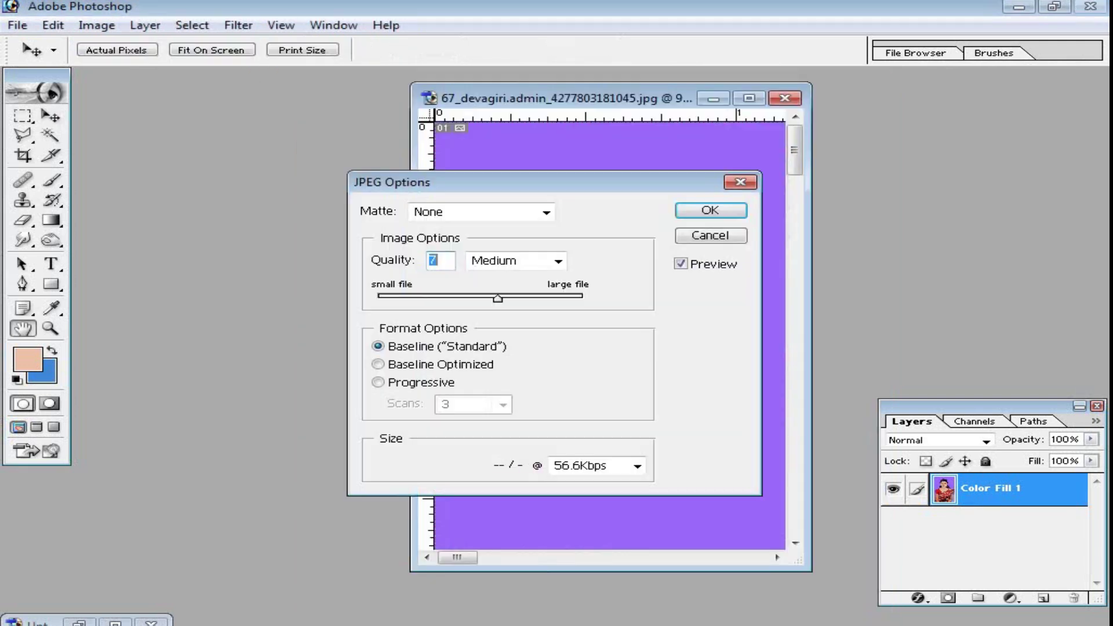
{"action": "type", "text": "12"}
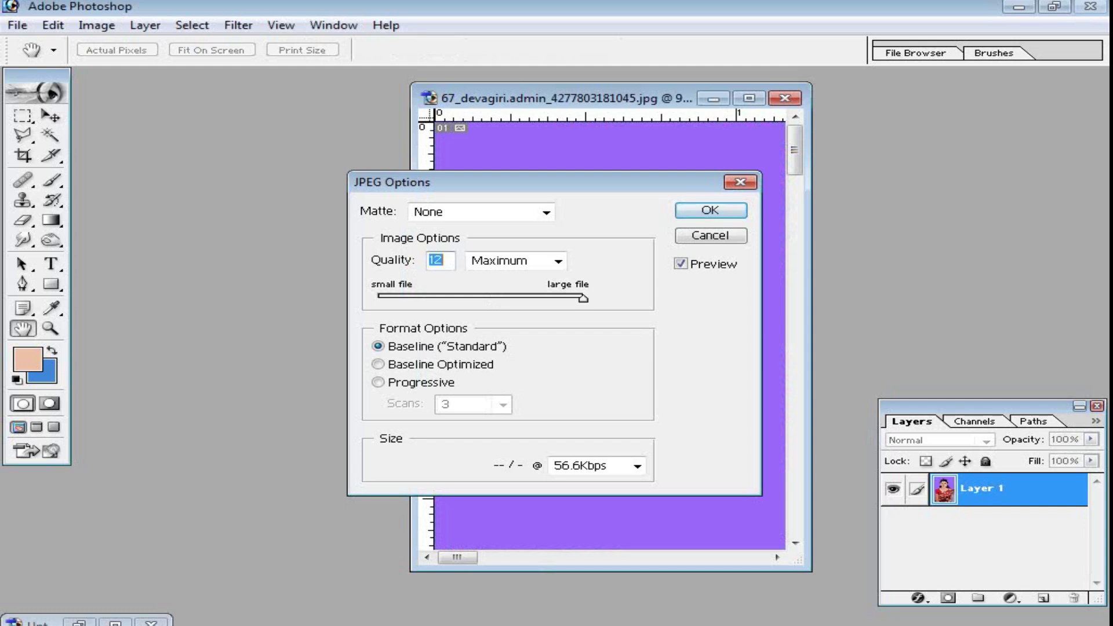
{"action": "key", "text": "Return"}
{"action": "key", "text": "v"}
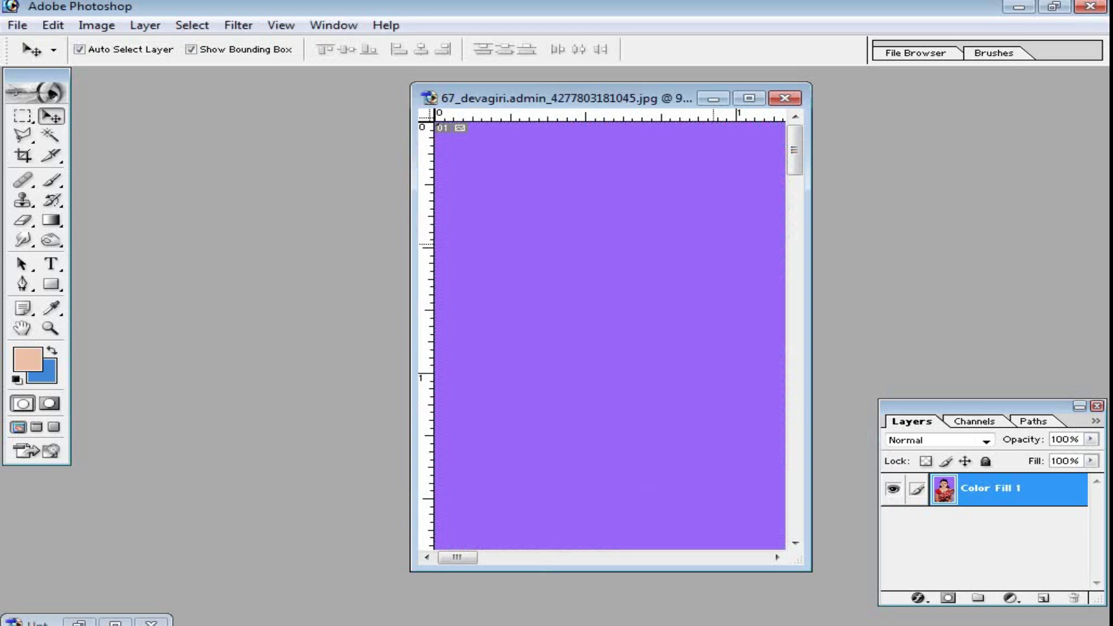
Step: Close the source portrait without saving its changes and minimize the program to reveal the desktop
{"action": "left_click", "coordinate": [785, 98]}
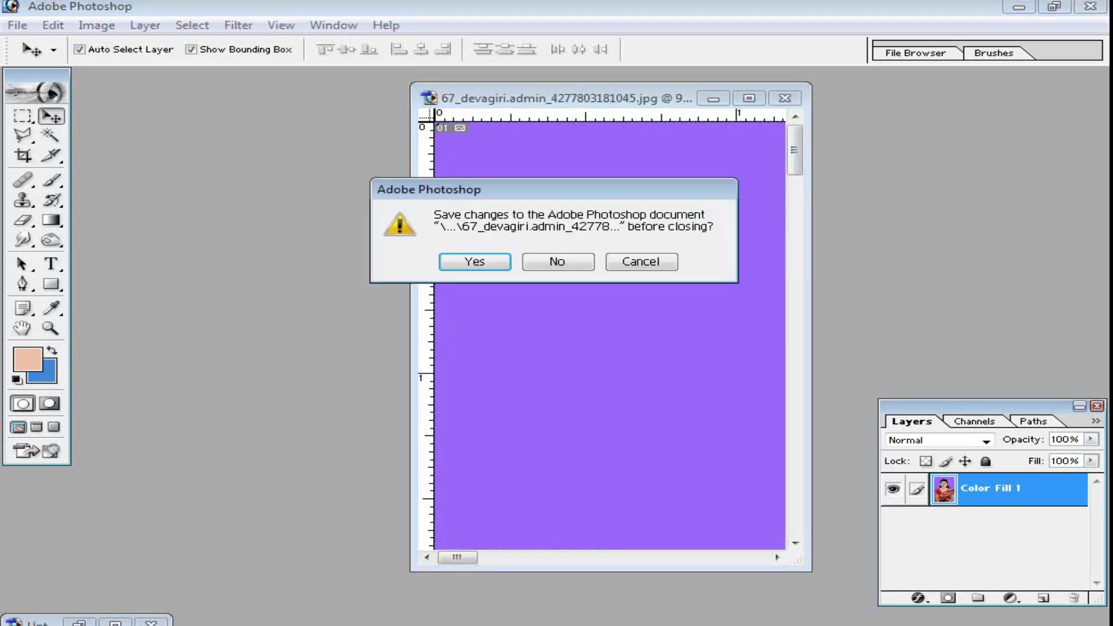
{"action": "key", "text": "n"}
{"action": "left_click", "coordinate": [1019, 7]}
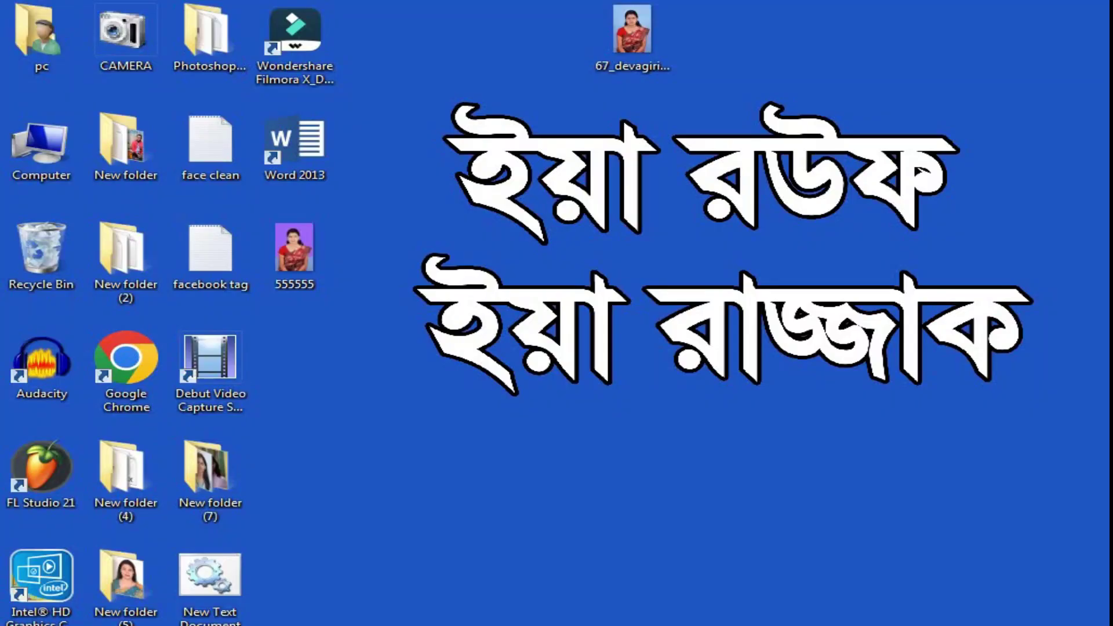
{"action": "key", "text": "alt+Tab"}
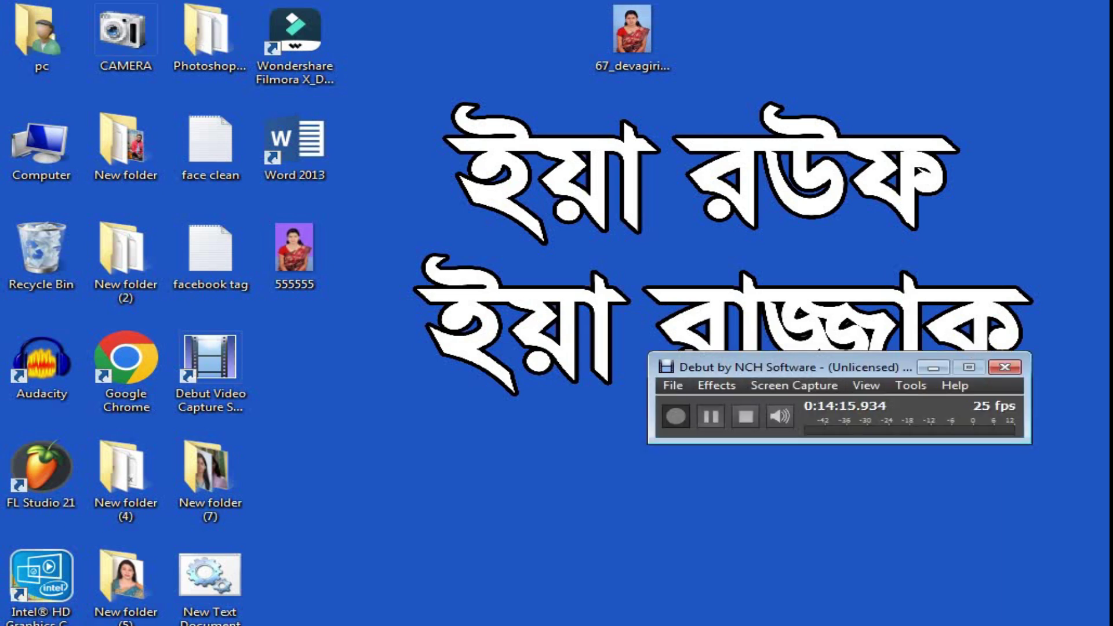